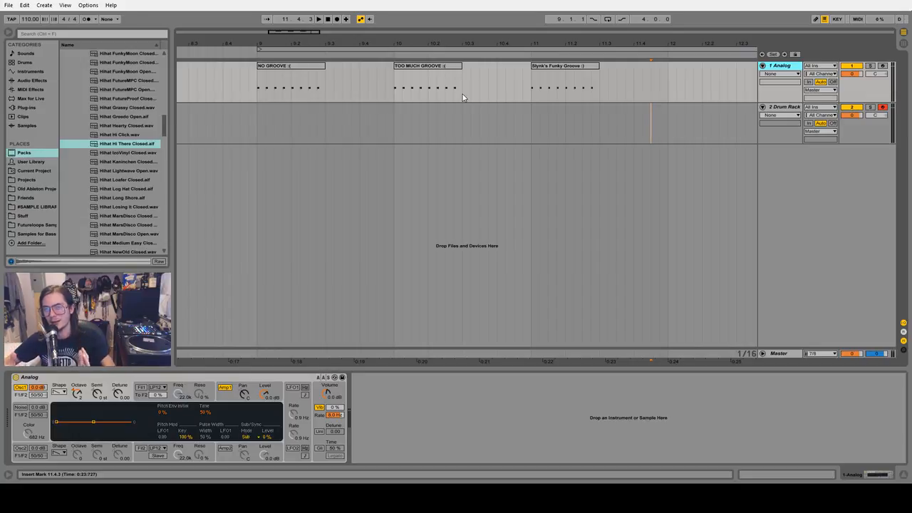
# Set the arrangement's fixed grid to 1/2 and select the time range of the NO GROOVE clip.
pyautogui.click(278, 64)
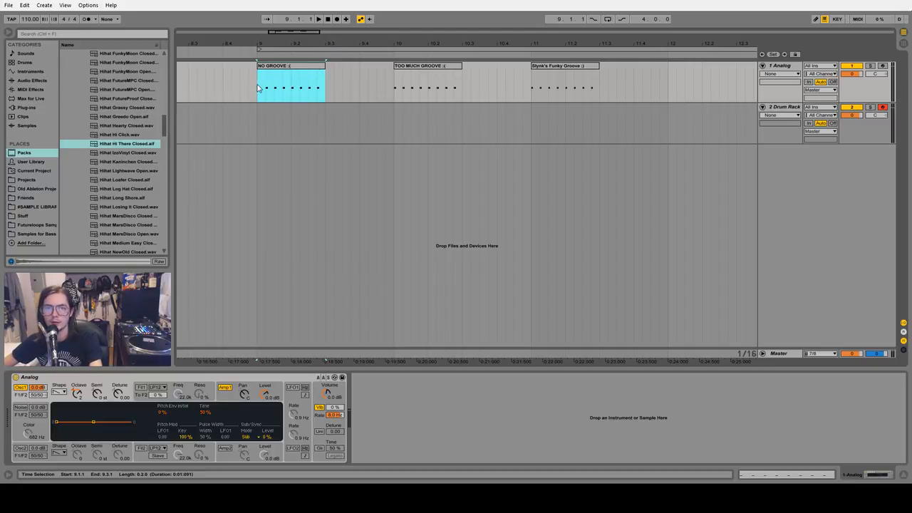
pyautogui.moveTo(259, 88); pyautogui.dragTo(325, 87)
pyautogui.rightClick(335, 84)
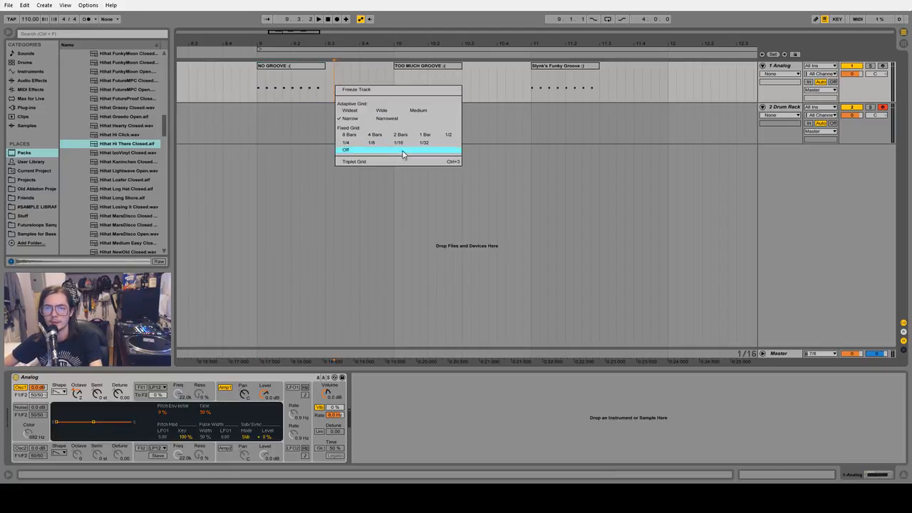
pyautogui.click(439, 132)
pyautogui.click(321, 92)
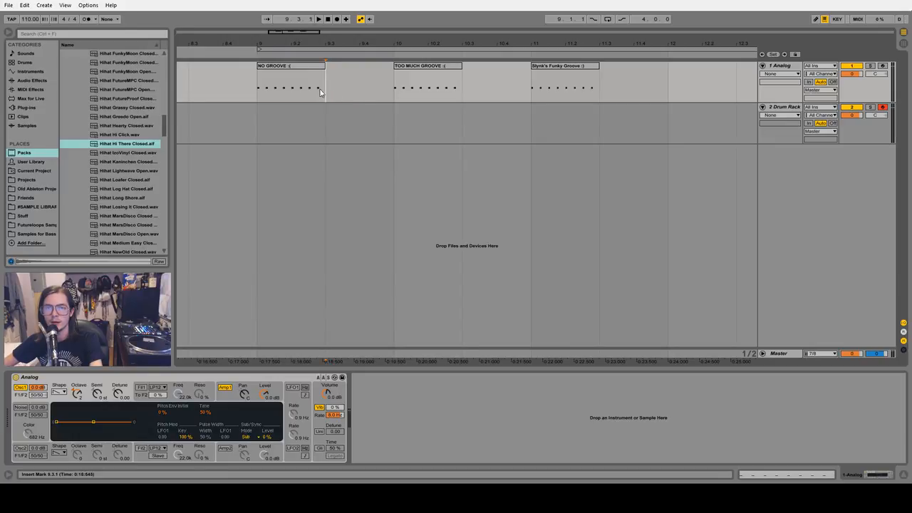
pyautogui.moveTo(324, 91); pyautogui.dragTo(258, 91)
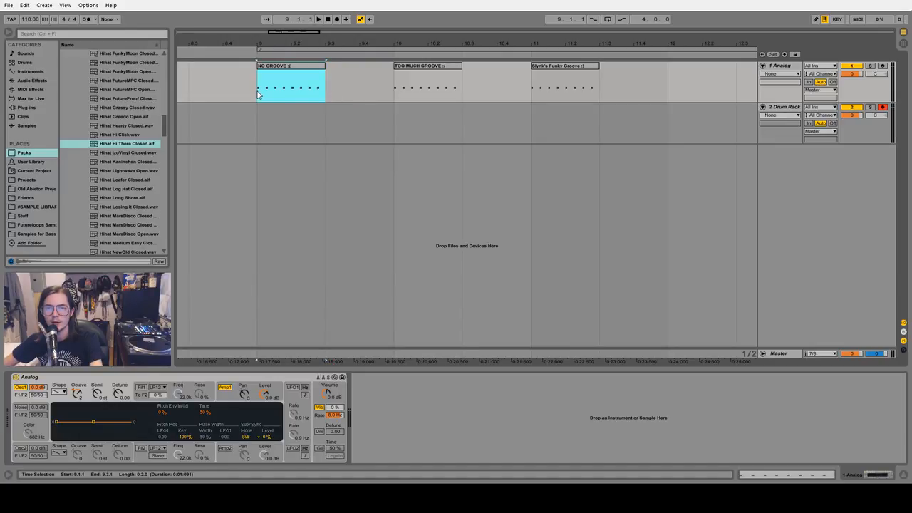
# Extract the NO GROOVE clip's groove into the Groove Pool and delete the extracted groove.
pyautogui.doubleClick(291, 67)
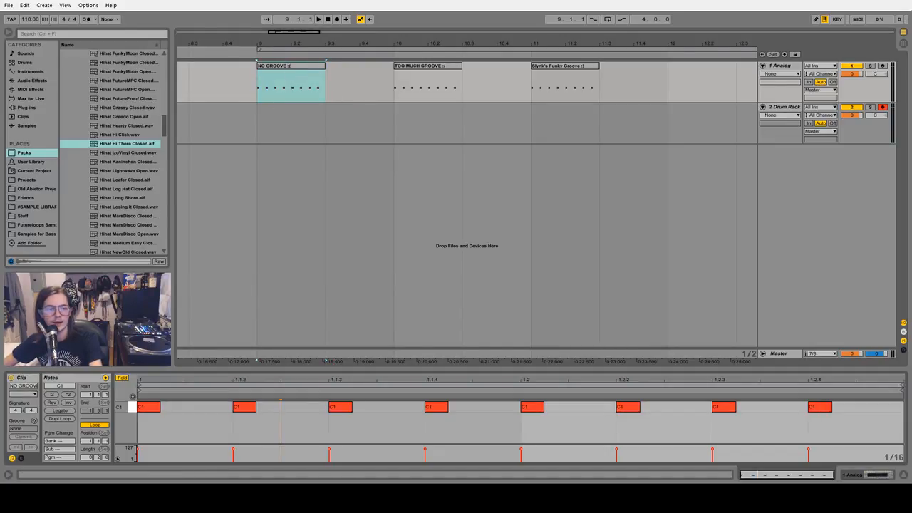
pyautogui.hotkey('shift', 'Tab')
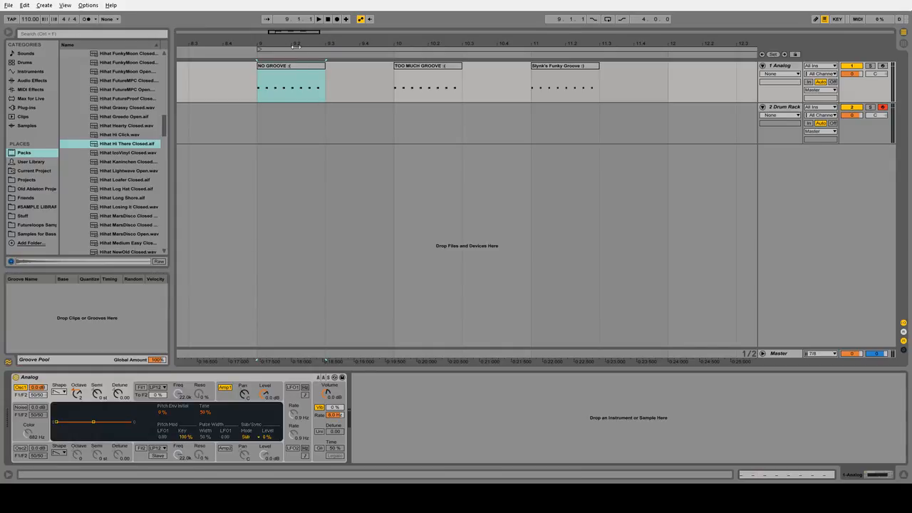
pyautogui.moveTo(290, 67); pyautogui.dragTo(29, 310)
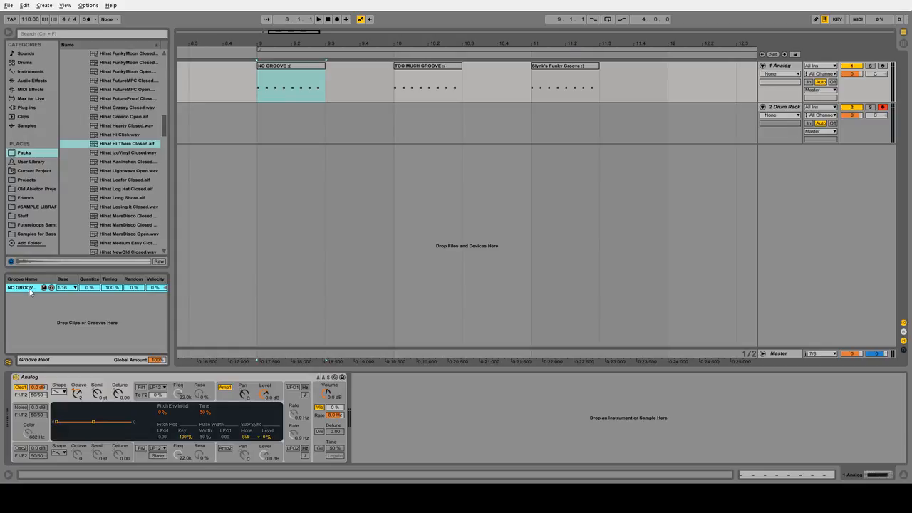
pyautogui.press('Delete')
pyautogui.click(296, 71)
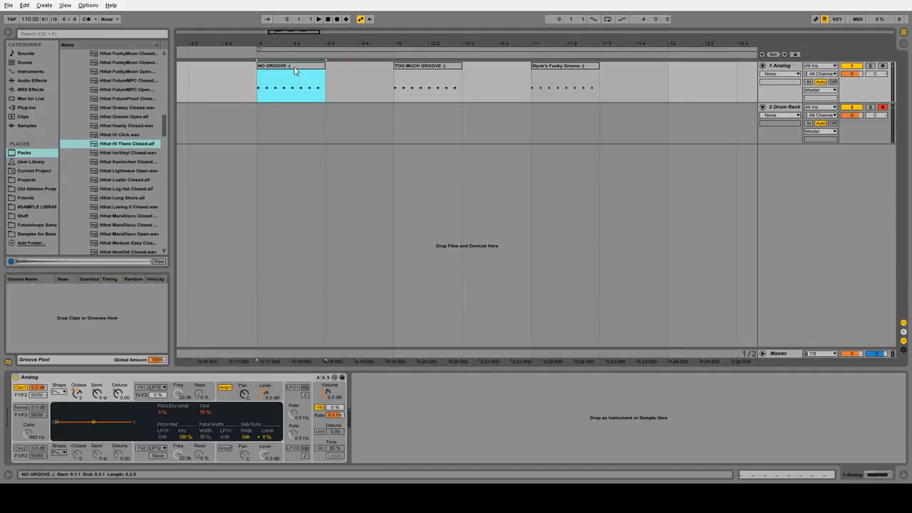
# Play back the NO GROOVE clip on the Analog track.
pyautogui.click(289, 105)
pyautogui.moveTo(300, 29); pyautogui.dragTo(372, 46)
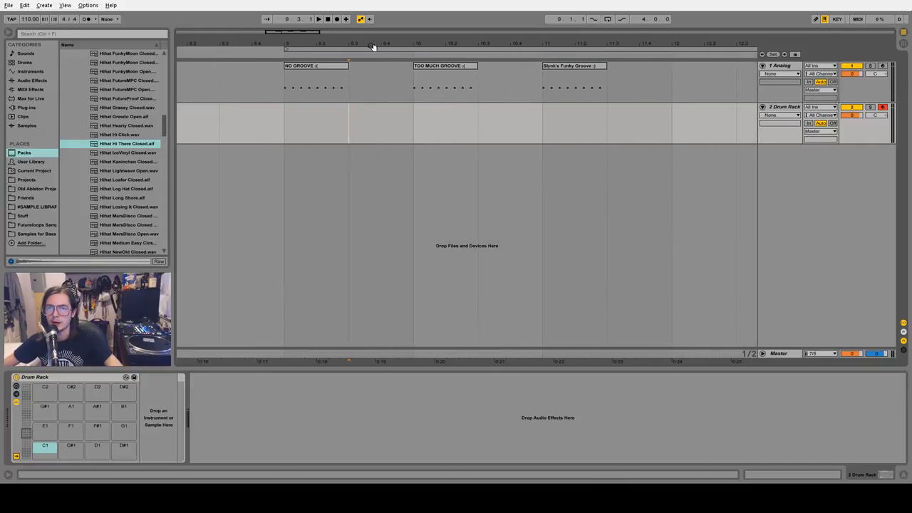
pyautogui.click(313, 67)
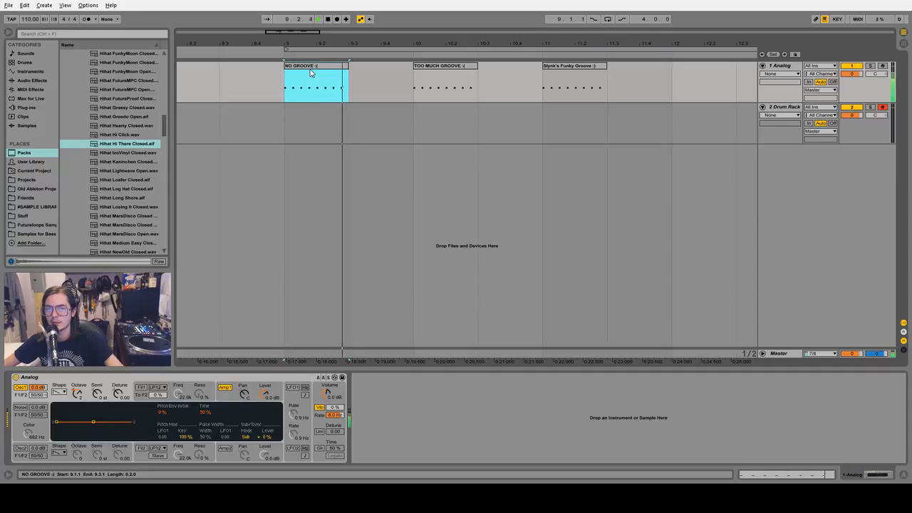
# Set the arrangement grid to 1/16 and mark out the NO GROOVE clip's length up to its end.
pyautogui.rightClick(312, 84)
pyautogui.click(376, 251)
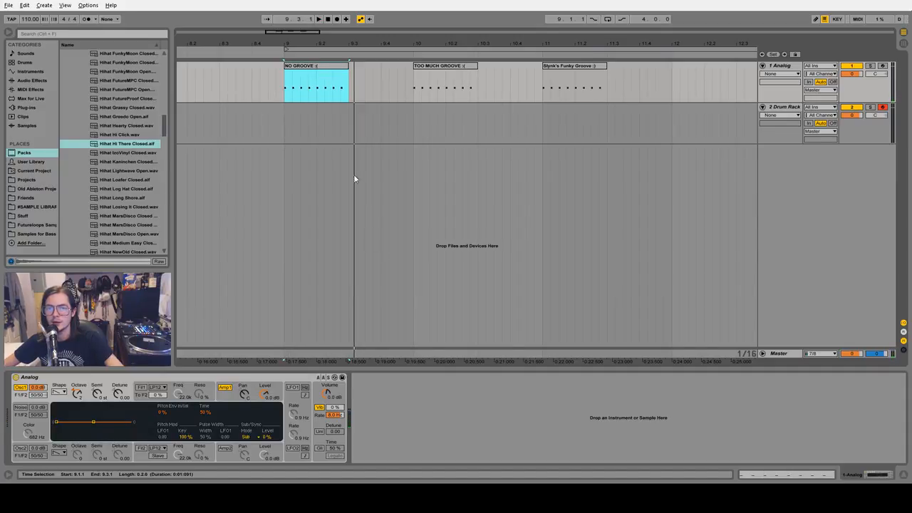
pyautogui.moveTo(324, 44); pyautogui.dragTo(318, 78)
pyautogui.click(252, 97)
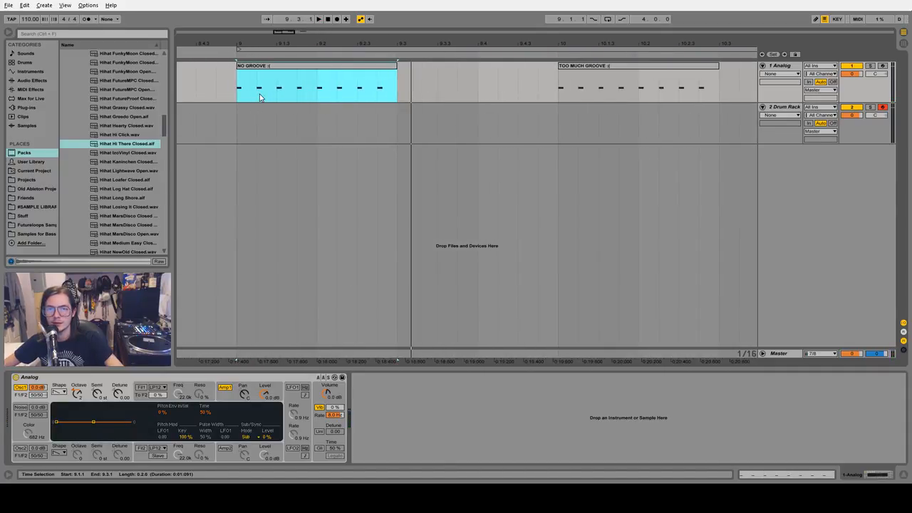
pyautogui.moveTo(260, 98); pyautogui.dragTo(396, 92)
pyautogui.click(397, 93)
# Open the TOO MUCH GROOVE clip's notes and check the 1/16 fixed grid and Triplet Grid options.
pyautogui.moveTo(401, 46); pyautogui.dragTo(277, 45)
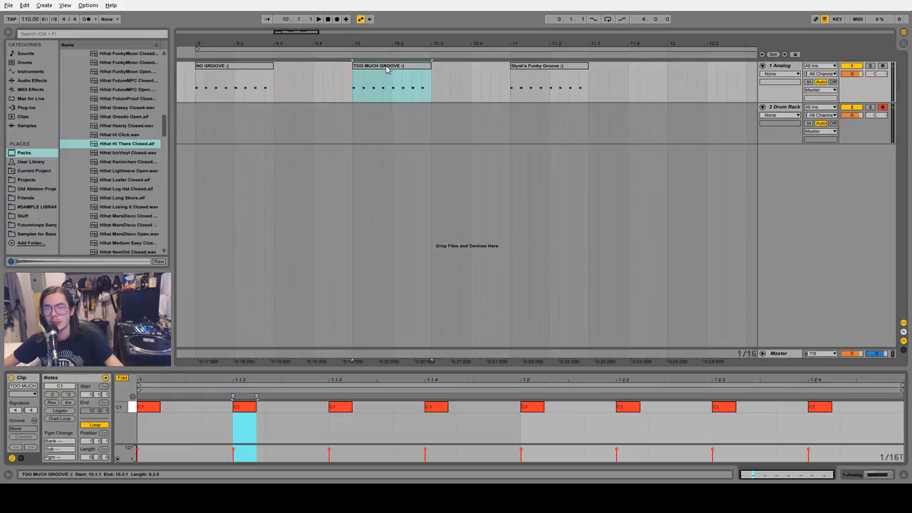
pyautogui.doubleClick(390, 65)
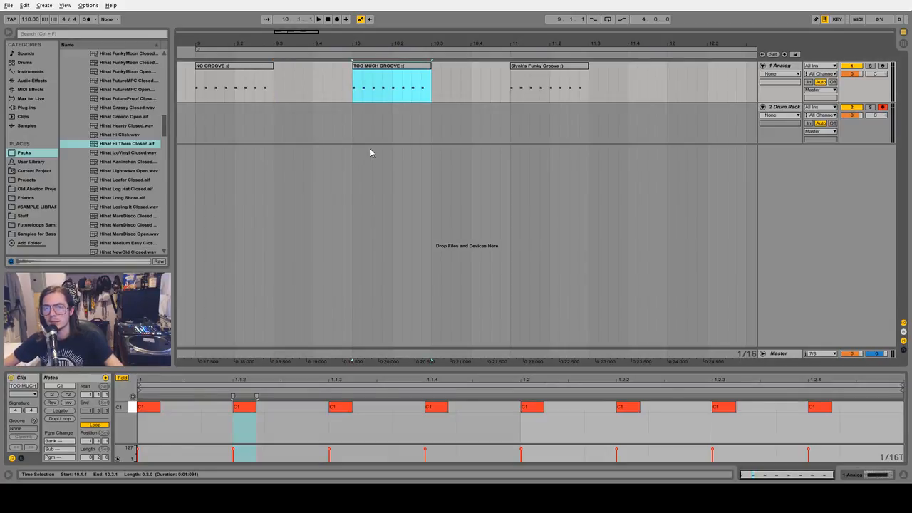
pyautogui.click(281, 419)
pyautogui.click(283, 411)
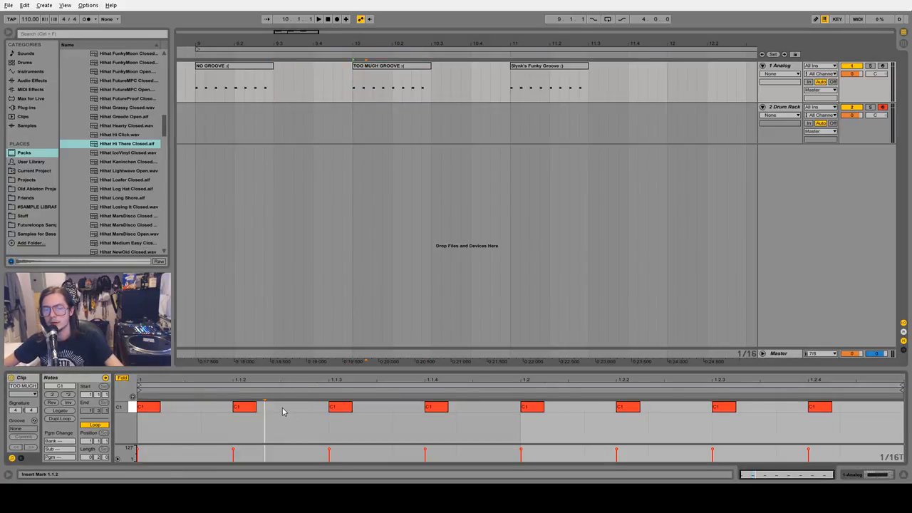
pyautogui.click(278, 405)
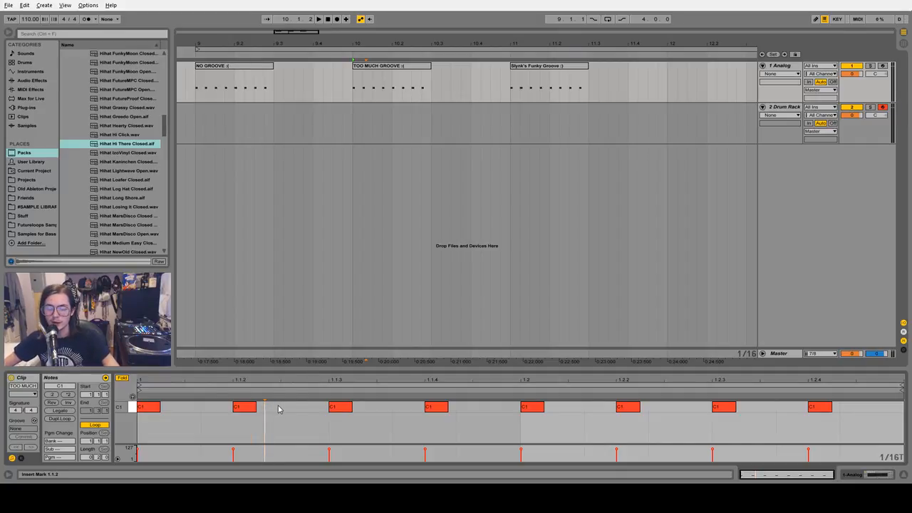
pyautogui.rightClick(278, 408)
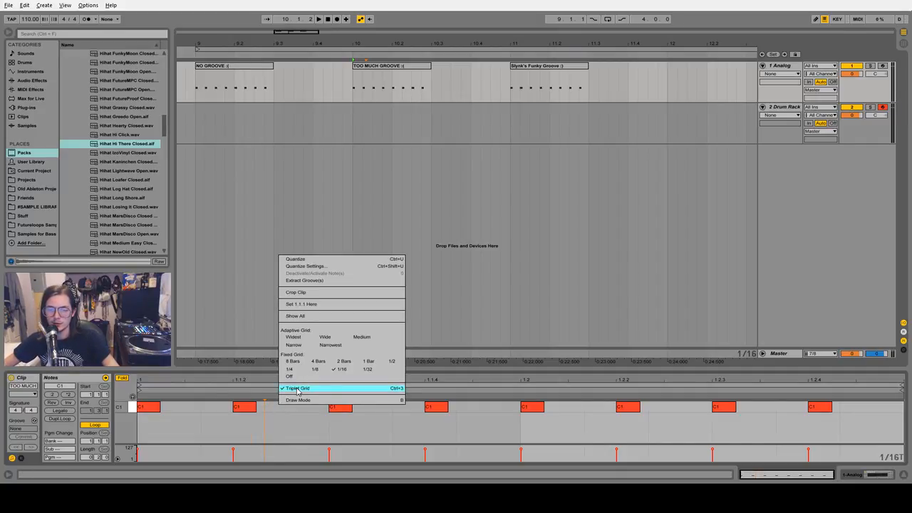
pyautogui.click(271, 412)
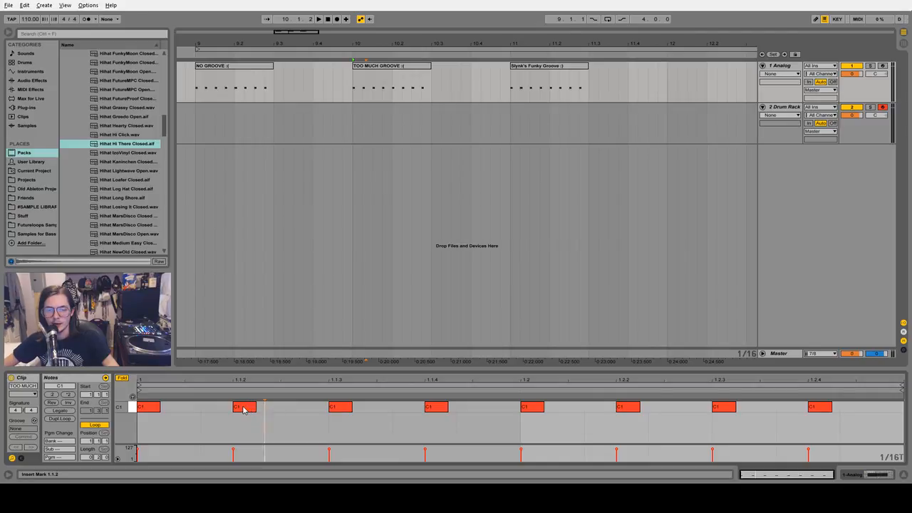
# Move the second, fourth, sixth and eighth notes of the TOO MUCH GROOVE clip right to the next 1/16 triplet grid line.
pyautogui.moveTo(243, 409); pyautogui.dragTo(274, 409)
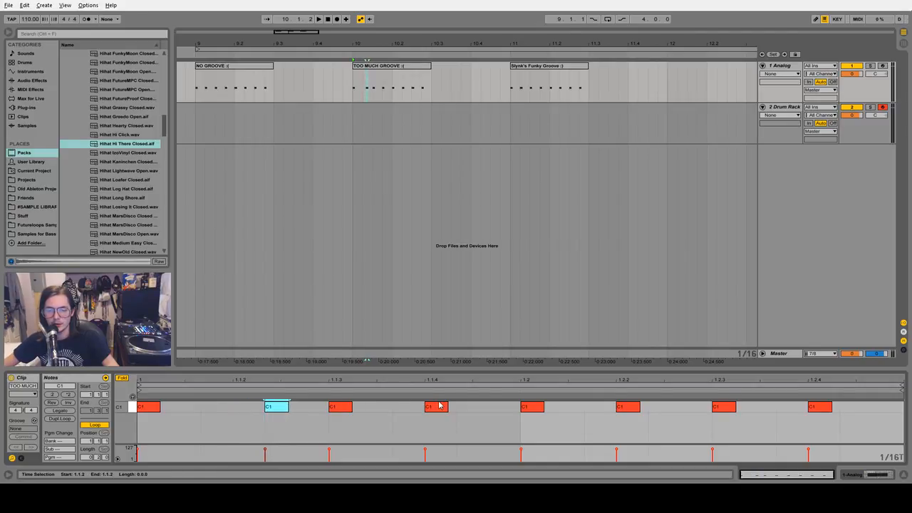
pyautogui.moveTo(433, 412); pyautogui.dragTo(466, 411)
pyautogui.moveTo(628, 409); pyautogui.dragTo(665, 410)
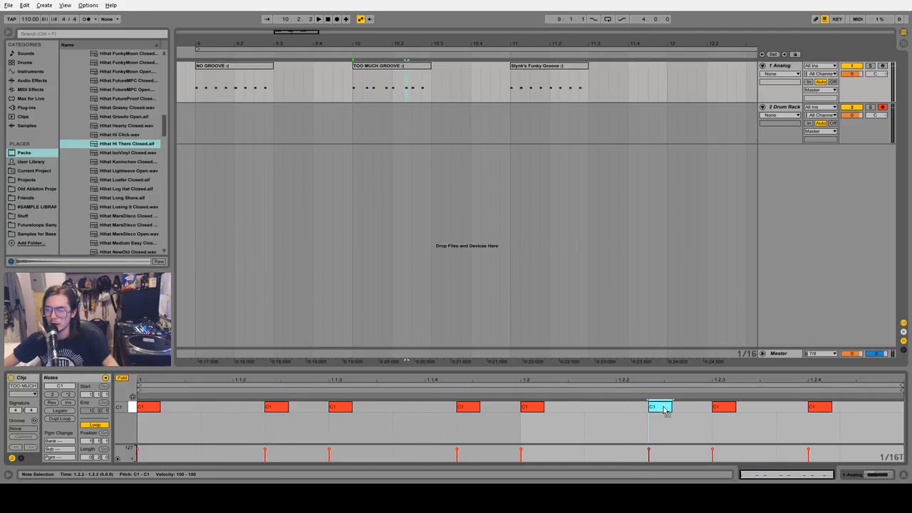
pyautogui.moveTo(819, 408); pyautogui.dragTo(855, 408)
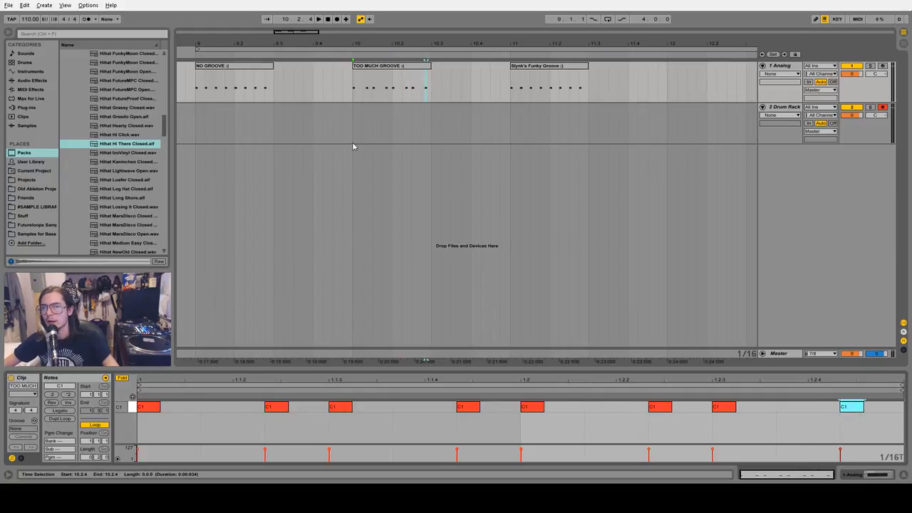
# Play the TOO MUCH GROOVE clip from the start of bar 10 and stop playback after it.
pyautogui.click(352, 84)
pyautogui.press('space')
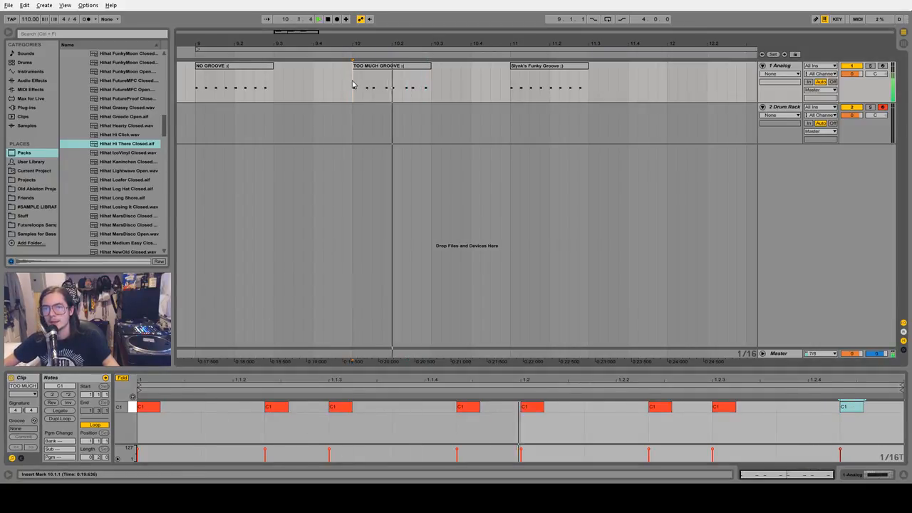
pyautogui.click(453, 74)
pyautogui.press('space')
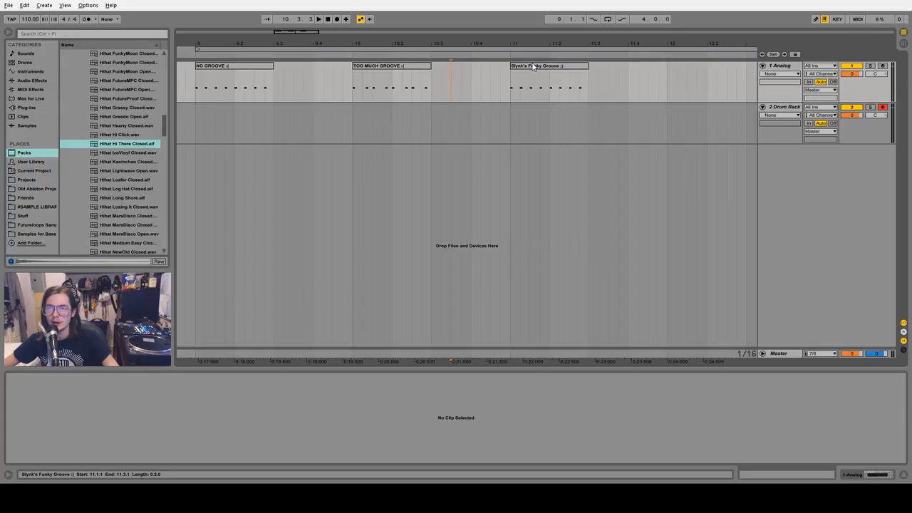
# Review the TOO MUCH GROOVE clip's notes and open the notes of the Slynk's Funky Groove clip.
pyautogui.click(399, 66)
pyautogui.moveTo(398, 66); pyautogui.dragTo(107, 317)
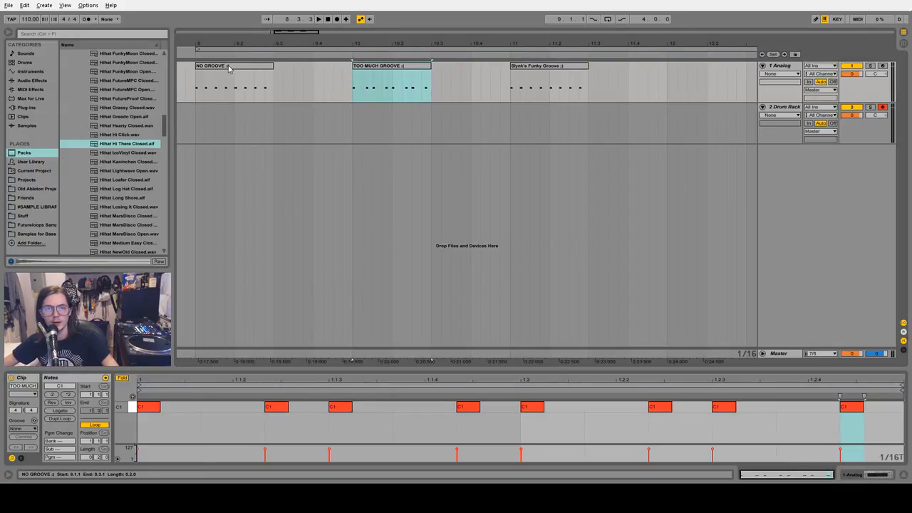
pyautogui.click(548, 75)
pyautogui.moveTo(552, 43); pyautogui.dragTo(445, 57)
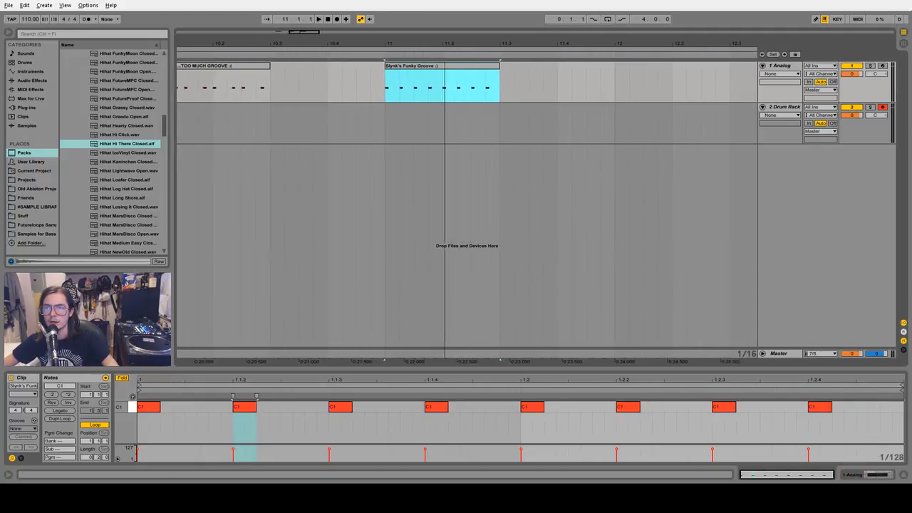
pyautogui.click(270, 409)
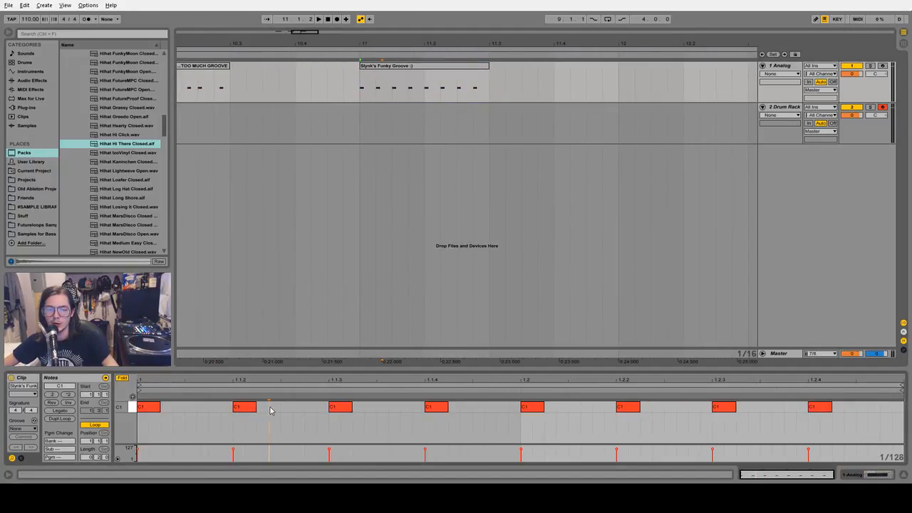
# Set the note grid to fixed 1/32 and mark the 1/32 span just before the second note.
pyautogui.rightClick(270, 408)
pyautogui.click(358, 372)
pyautogui.moveTo(185, 408); pyautogui.dragTo(232, 408)
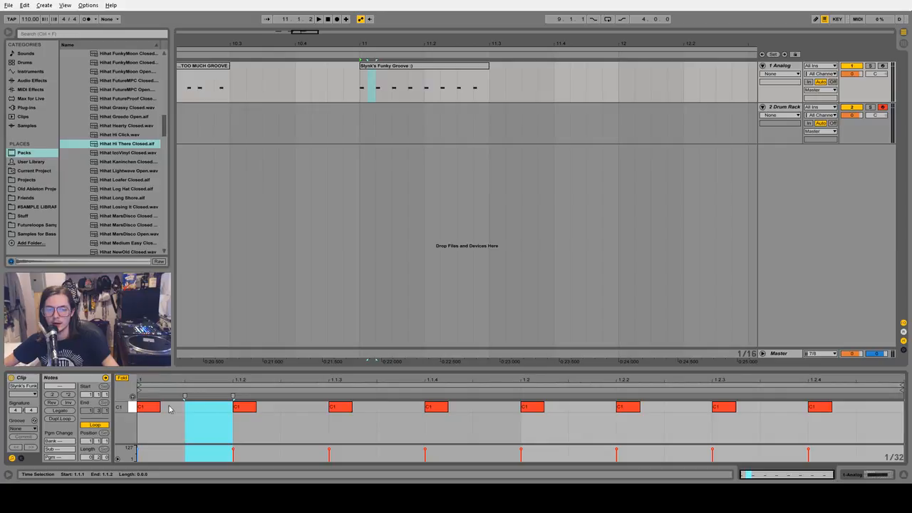
pyautogui.click(378, 410)
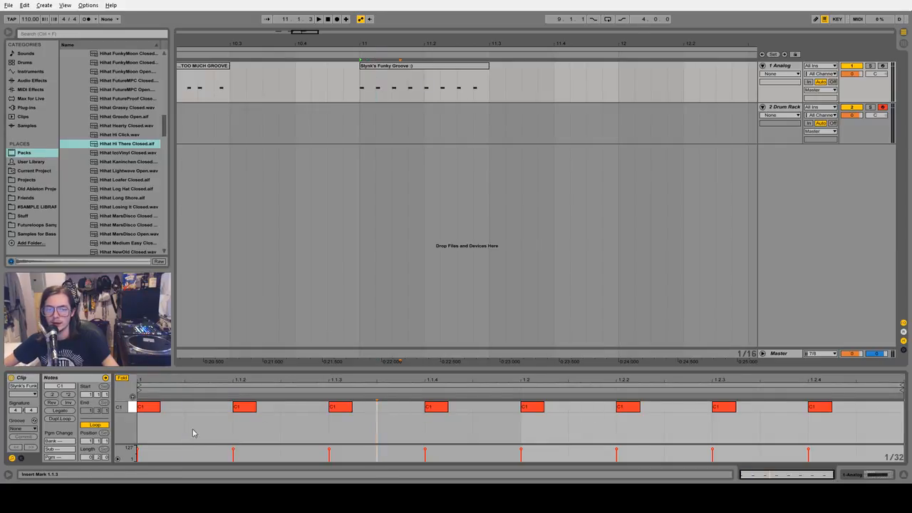
# Switch the Slynk's Funky Groove note grid to an adaptive 1/128 resolution and mark bar 11 on the Analog track.
pyautogui.rightClick(281, 409)
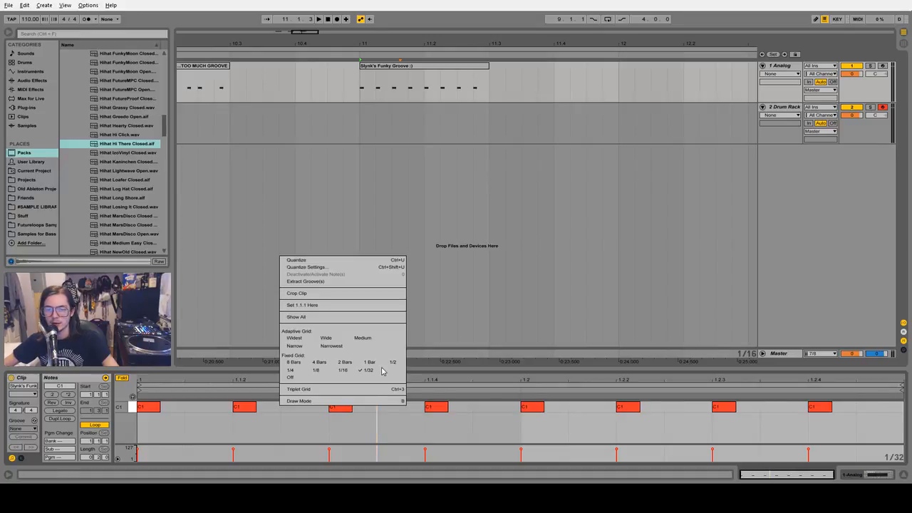
pyautogui.click(298, 349)
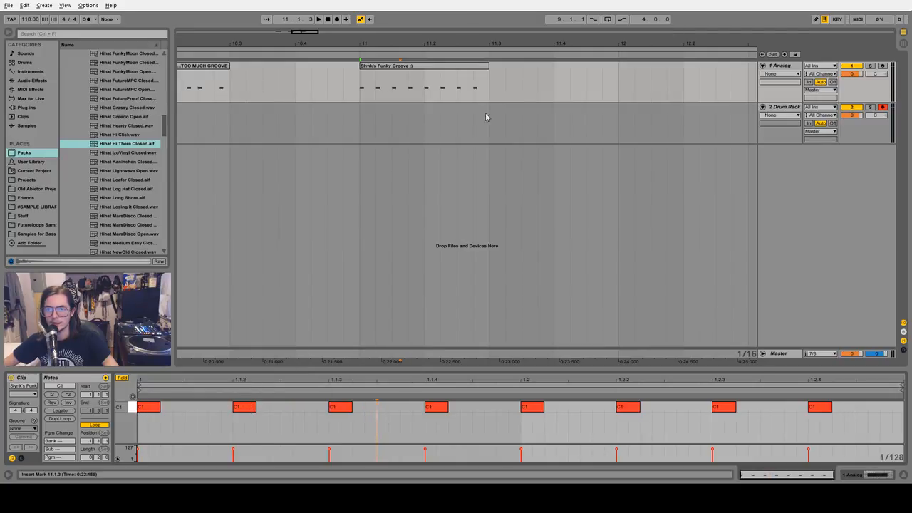
pyautogui.moveTo(358, 91); pyautogui.dragTo(618, 91)
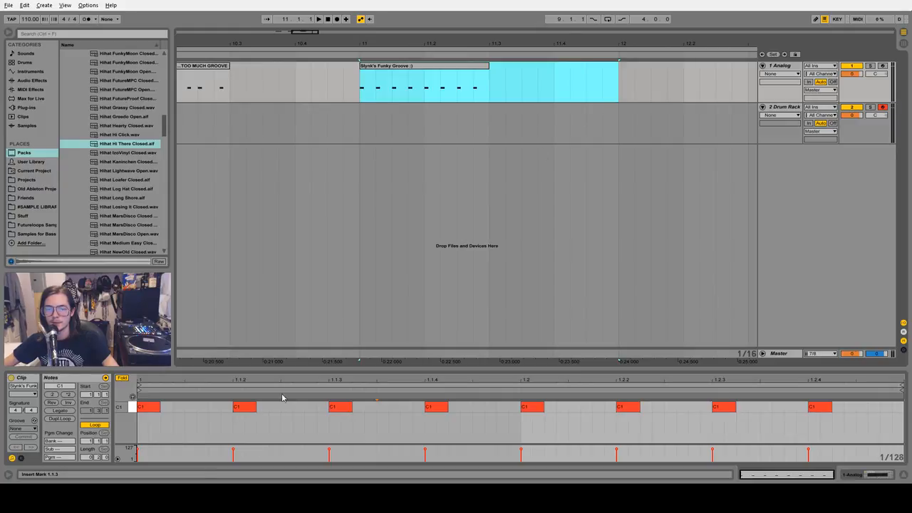
pyautogui.click(290, 413)
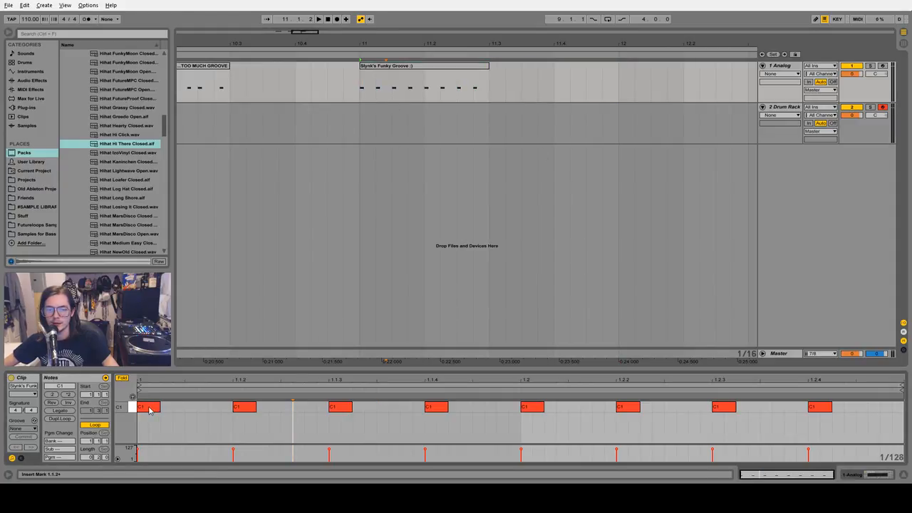
# Delay the second, fourth, sixth and eighth notes of the Slynk's Funky Groove clip by two 1/128 grid divisions each.
pyautogui.moveTo(245, 411); pyautogui.dragTo(268, 411)
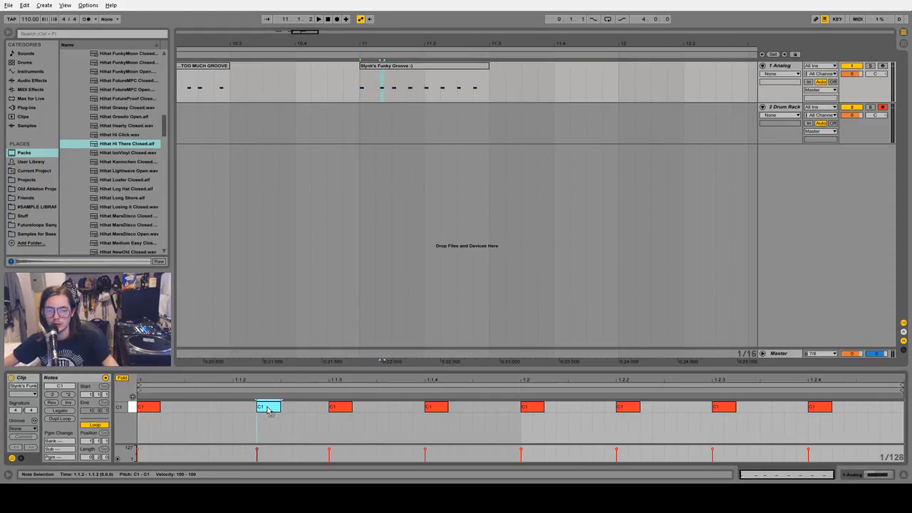
pyautogui.moveTo(441, 410)
pyautogui.mouseDown()
pyautogui.moveTo(481, 412)
pyautogui.moveTo(457, 410)
pyautogui.mouseUp()
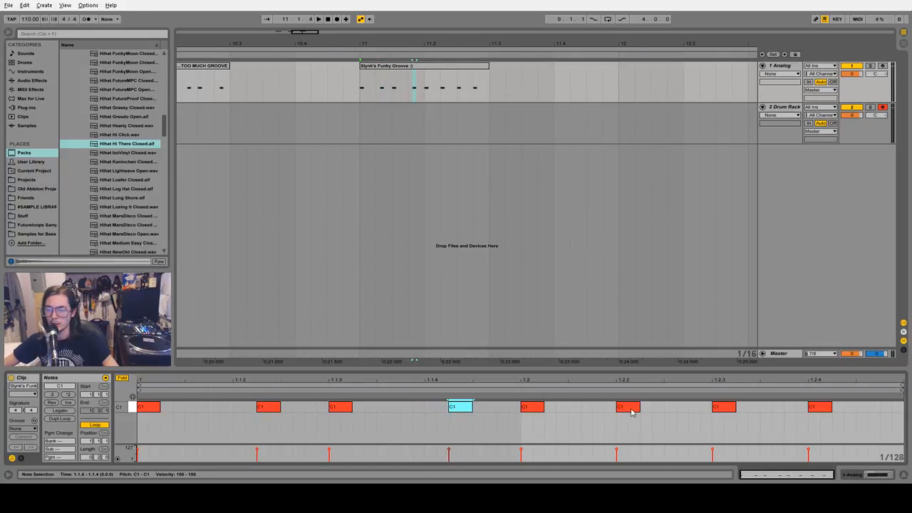
pyautogui.moveTo(631, 411); pyautogui.dragTo(655, 412)
pyautogui.moveTo(824, 409); pyautogui.dragTo(848, 411)
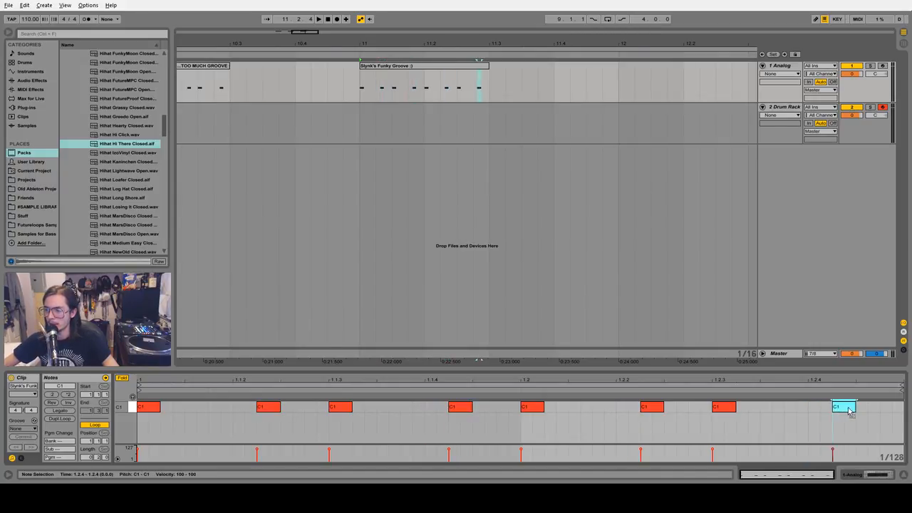
# Insert two audio tracks below the Analog track.
pyautogui.moveTo(387, 45); pyautogui.dragTo(493, 45)
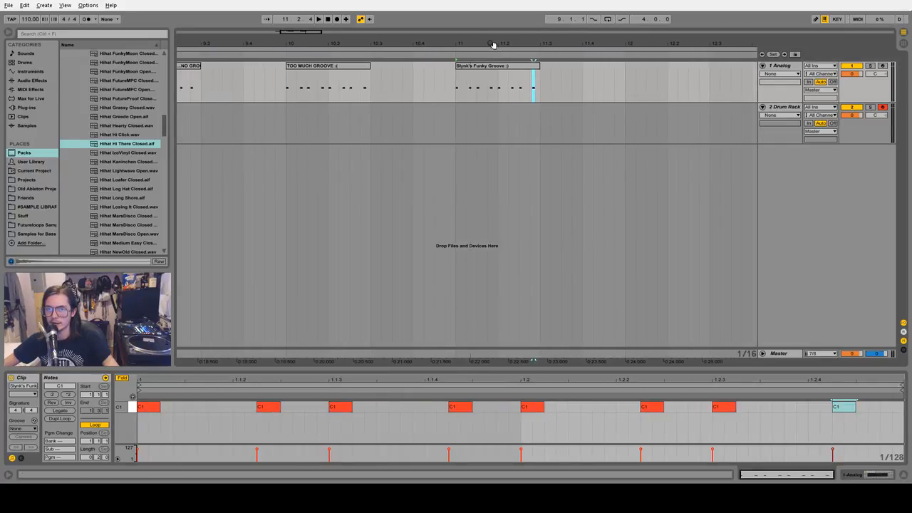
pyautogui.click(787, 70)
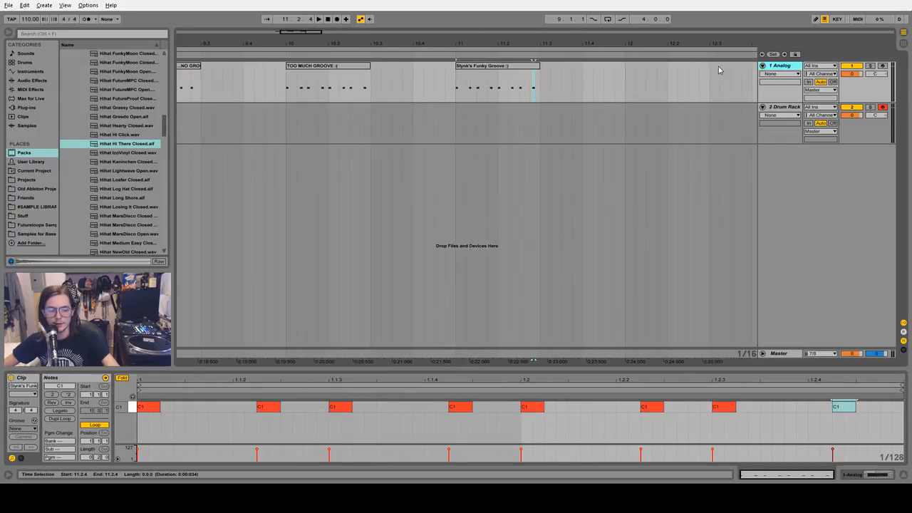
pyautogui.hotkey('ctrl', 't')
pyautogui.hotkey('ctrl', 't')
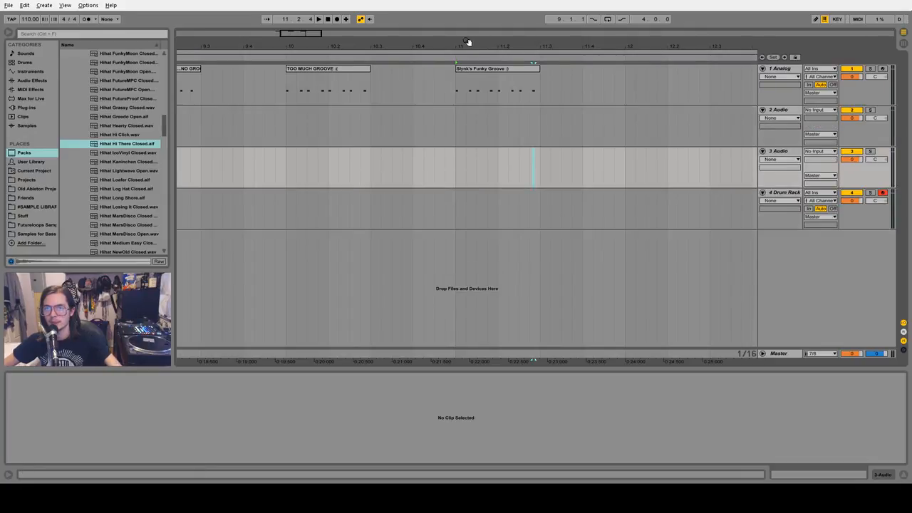
# Move the TOO MUCH GROOVE and NO GROOVE clips to bar 11 on the two tracks below the Slynk's Funky Groove clip.
pyautogui.moveTo(466, 39); pyautogui.dragTo(540, 126)
pyautogui.click(386, 69)
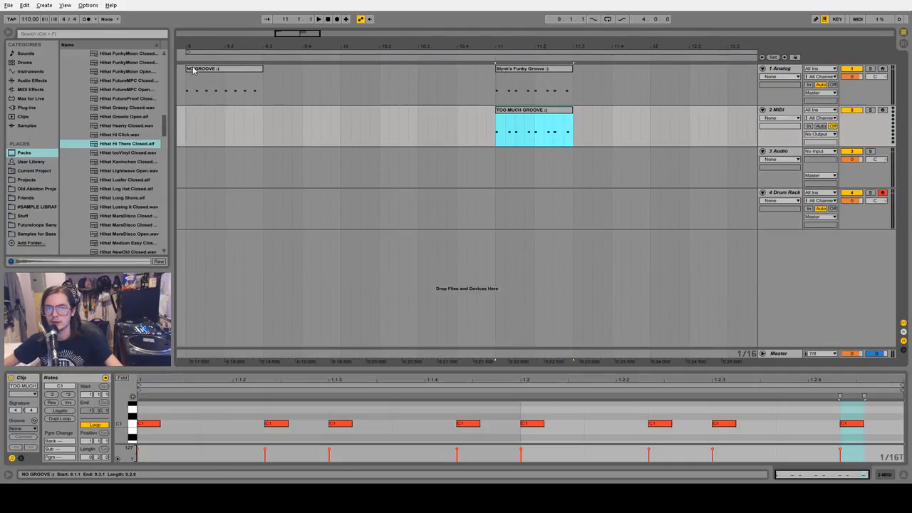
pyautogui.moveTo(200, 70); pyautogui.dragTo(528, 174)
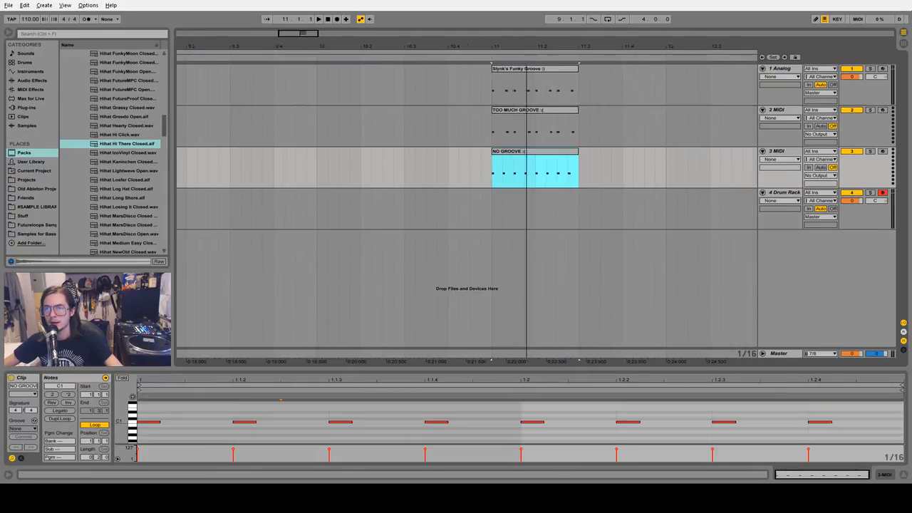
pyautogui.press('z')
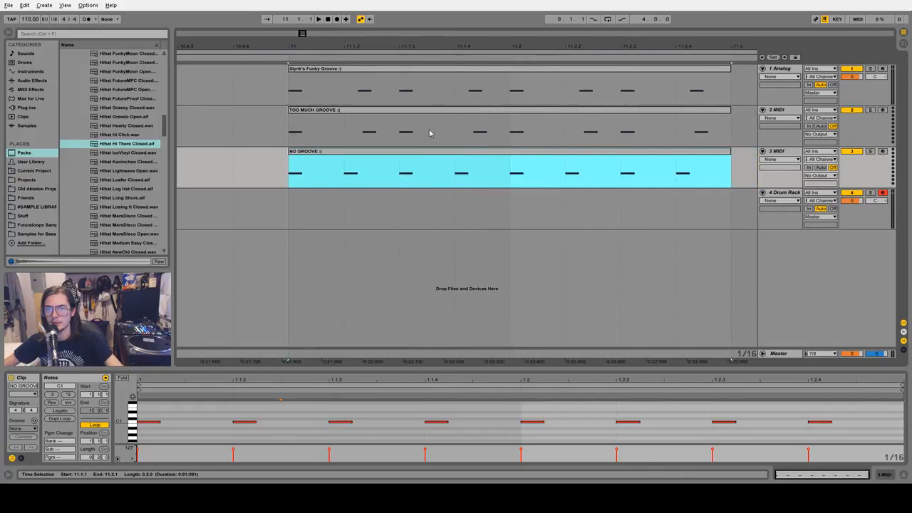
# Set the arrangement grid to fixed 1/16 and mark the NO GROOVE clip from 11.1.1 to 11.3.1.
pyautogui.rightClick(430, 133)
pyautogui.click(517, 220)
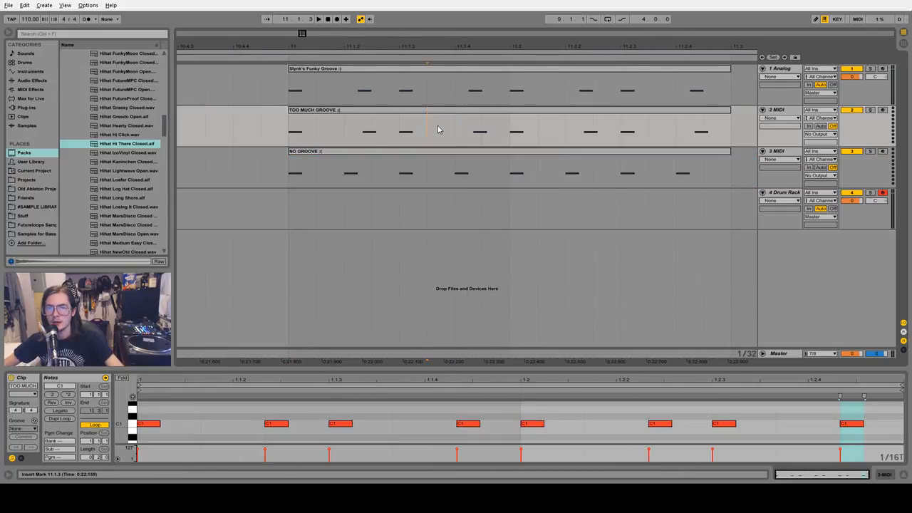
pyautogui.moveTo(292, 172); pyautogui.dragTo(712, 177)
pyautogui.rightClick(367, 172)
pyautogui.click(427, 261)
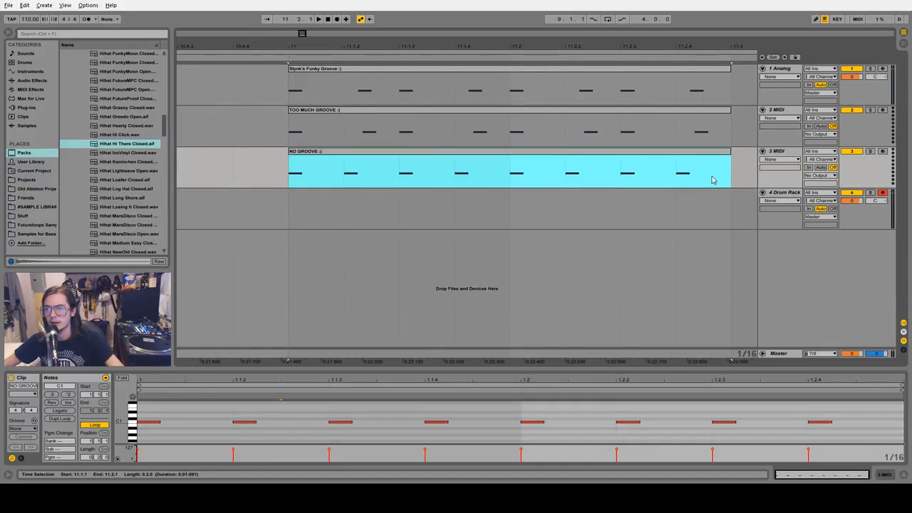
pyautogui.click(713, 176)
# Switch the arrangement grid to 1/16 triplets and mark the start of the TOO MUCH GROOVE clip's second note.
pyautogui.moveTo(290, 136); pyautogui.dragTo(361, 135)
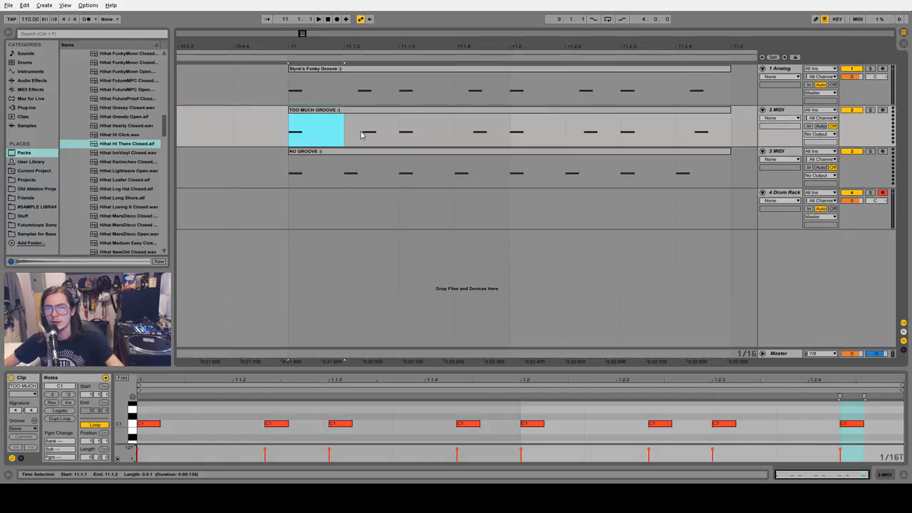
pyautogui.moveTo(365, 47); pyautogui.dragTo(376, 100)
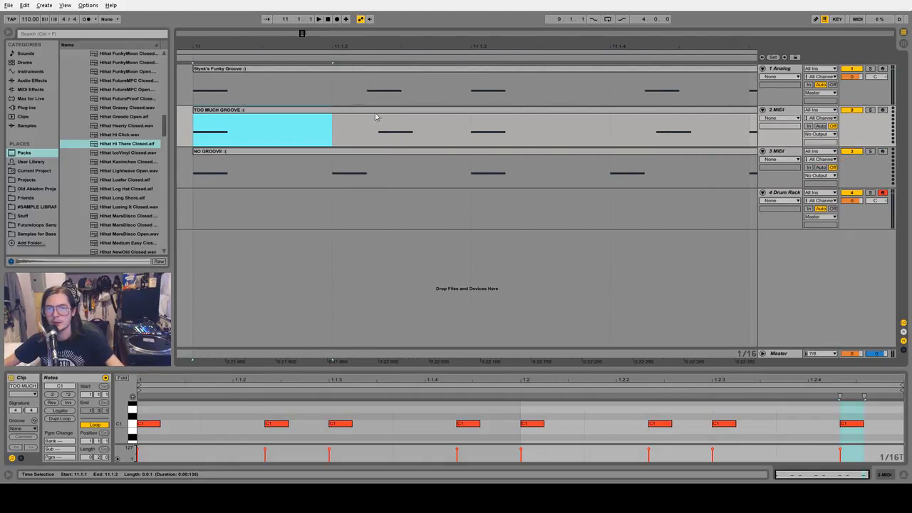
pyautogui.rightClick(372, 127)
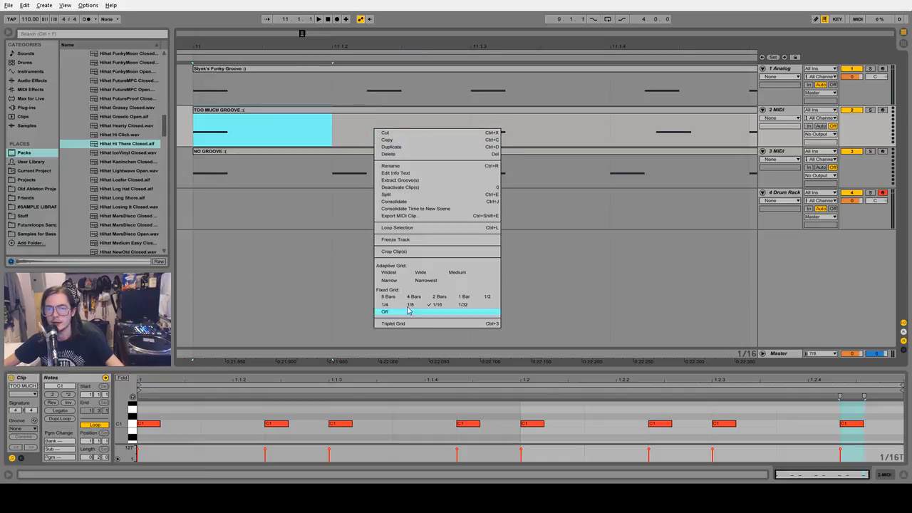
pyautogui.click(408, 327)
pyautogui.click(385, 136)
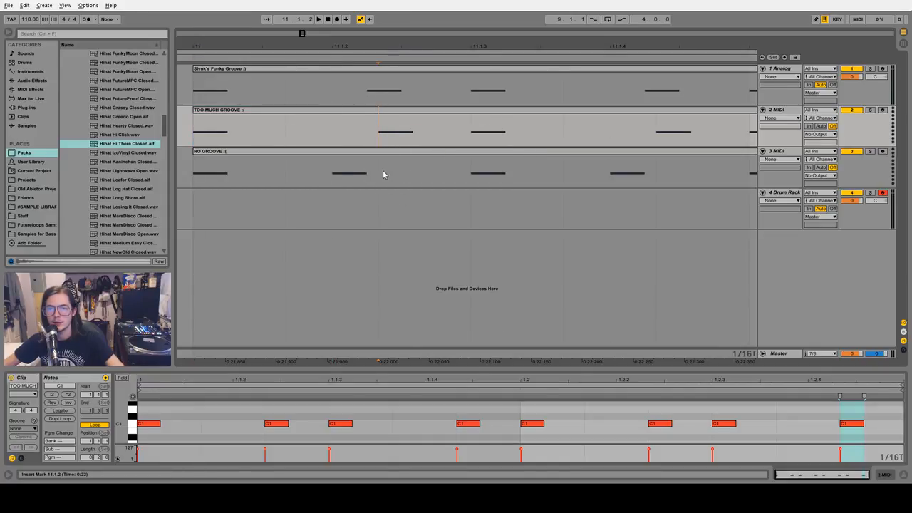
pyautogui.moveTo(382, 175); pyautogui.dragTo(554, 172)
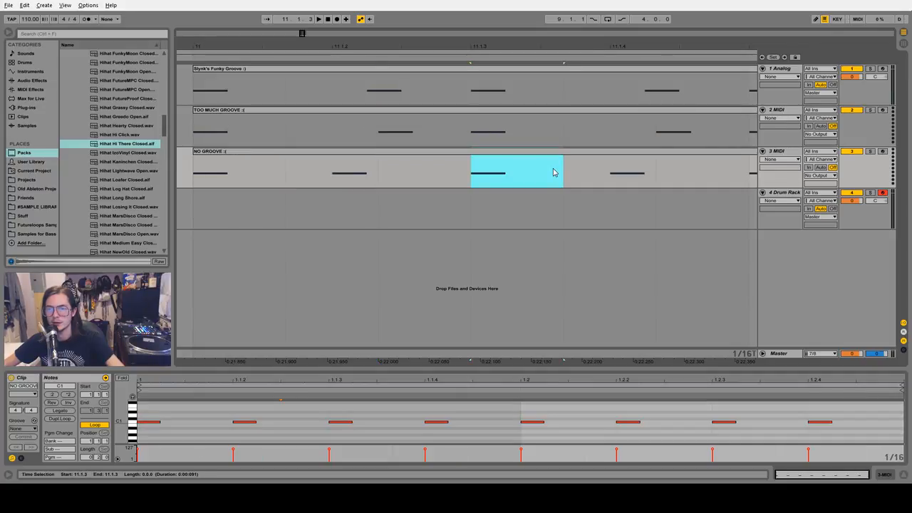
pyautogui.click(383, 132)
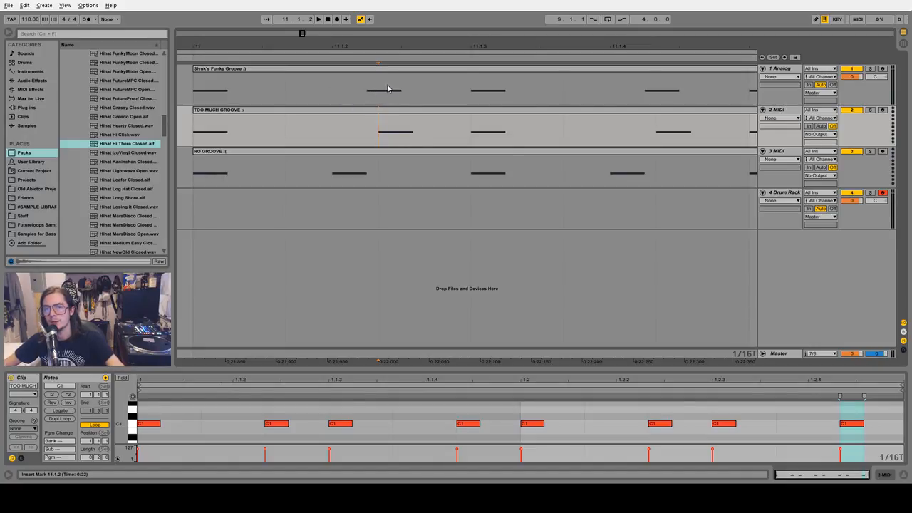
# Switch the arrangement grid to an adaptive, non-triplet 1/64 resolution and mark a position at the Slynk's Funky Groove clip's second note.
pyautogui.rightClick(387, 88)
pyautogui.click(402, 154)
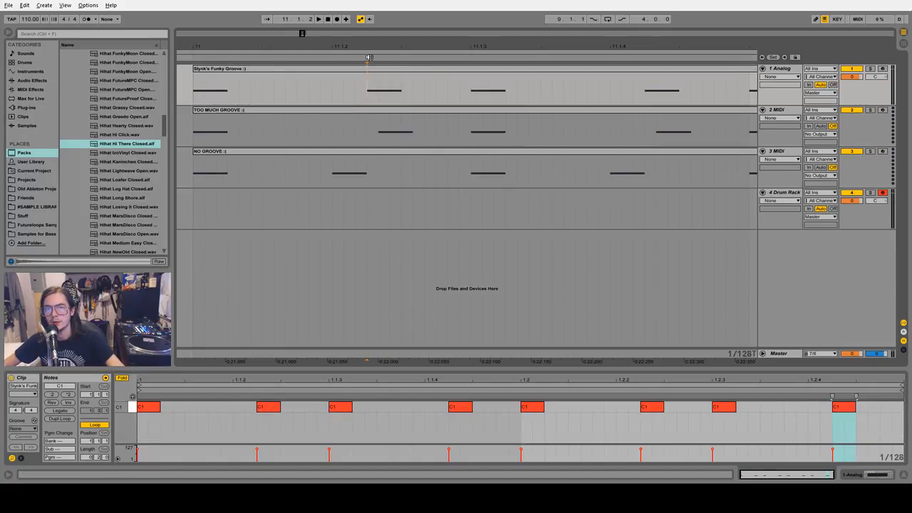
pyautogui.moveTo(368, 57); pyautogui.dragTo(348, 39)
pyautogui.click(340, 77)
pyautogui.click(362, 94)
pyautogui.rightClick(362, 85)
pyautogui.click(397, 194)
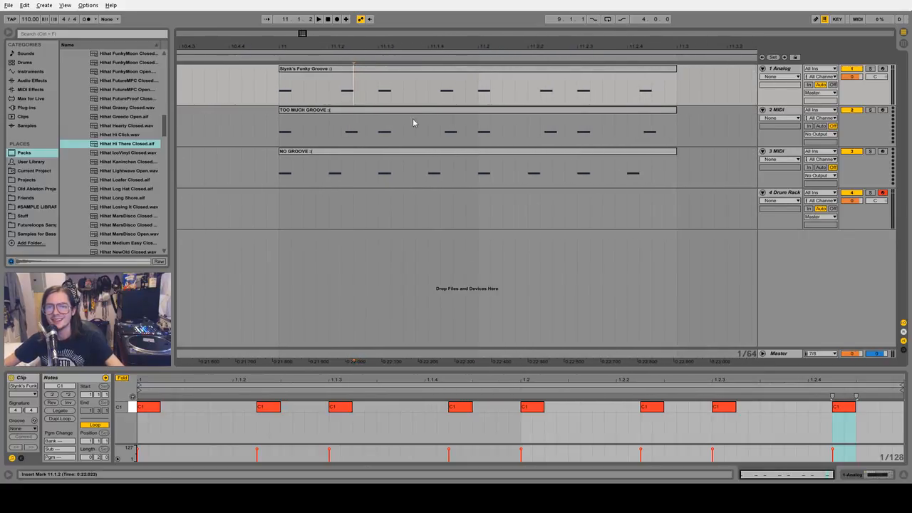
# Add the Slynk's Funky Groove clip's timing to the Groove Pool.
pyautogui.click(465, 92)
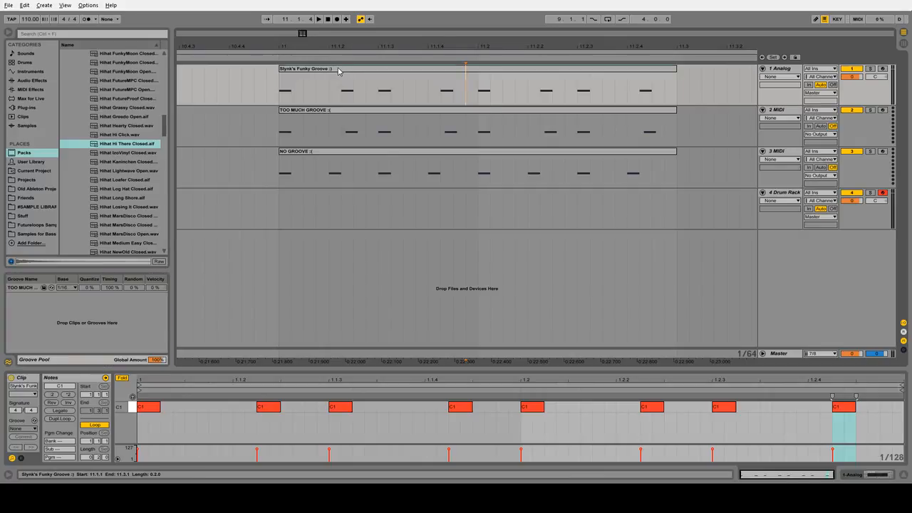
pyautogui.moveTo(338, 71); pyautogui.dragTo(110, 308)
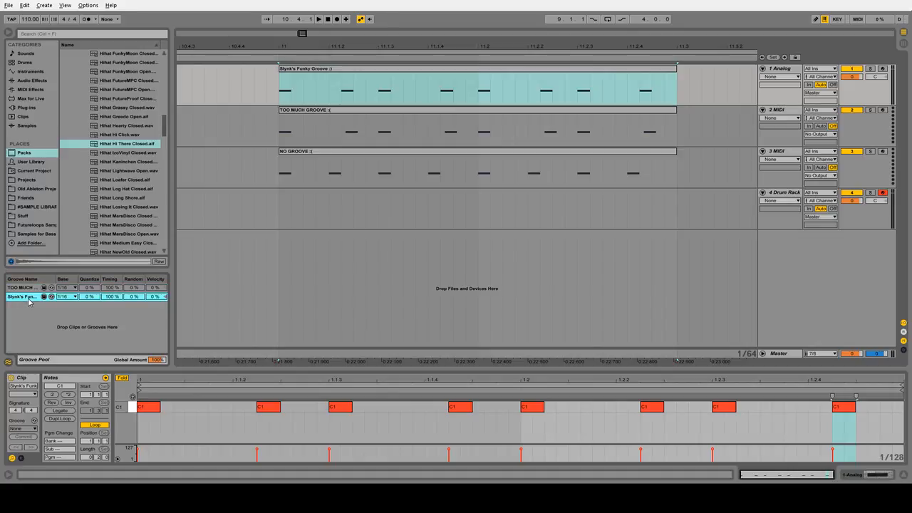
pyautogui.click(344, 70)
# Delete the Analog track and the two MIDI tracks below it, keeping only the Drum Rack track.
pyautogui.moveTo(284, 45); pyautogui.dragTo(458, 41)
pyautogui.click(778, 69)
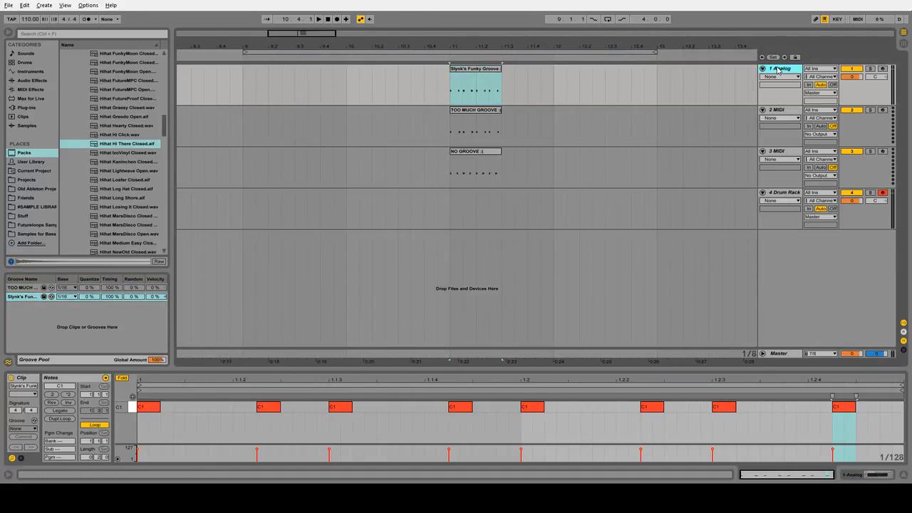
pyautogui.press('Delete')
pyautogui.press('Delete')
pyautogui.press('Delete')
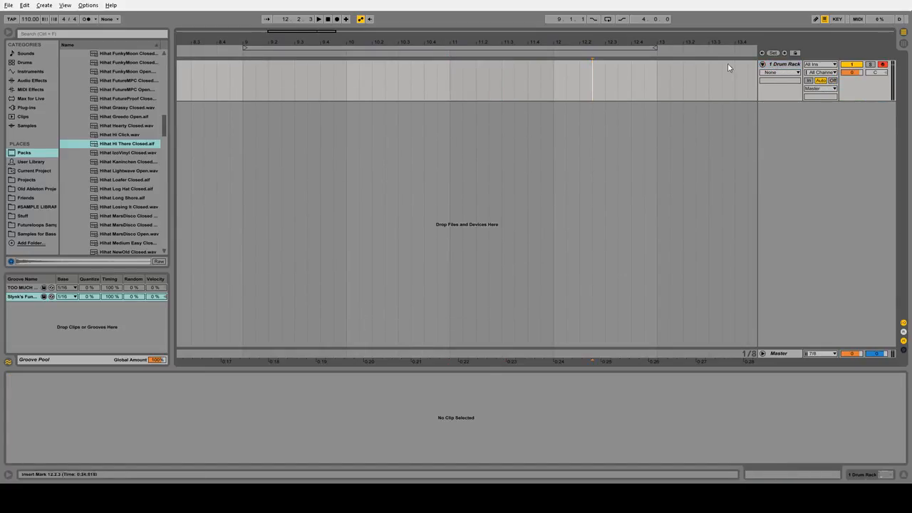
# Create an empty one-bar MIDI clip from bar 9 to bar 10 on the Drum Rack track.
pyautogui.moveTo(501, 42); pyautogui.dragTo(503, 41)
pyautogui.moveTo(385, 89); pyautogui.dragTo(576, 77)
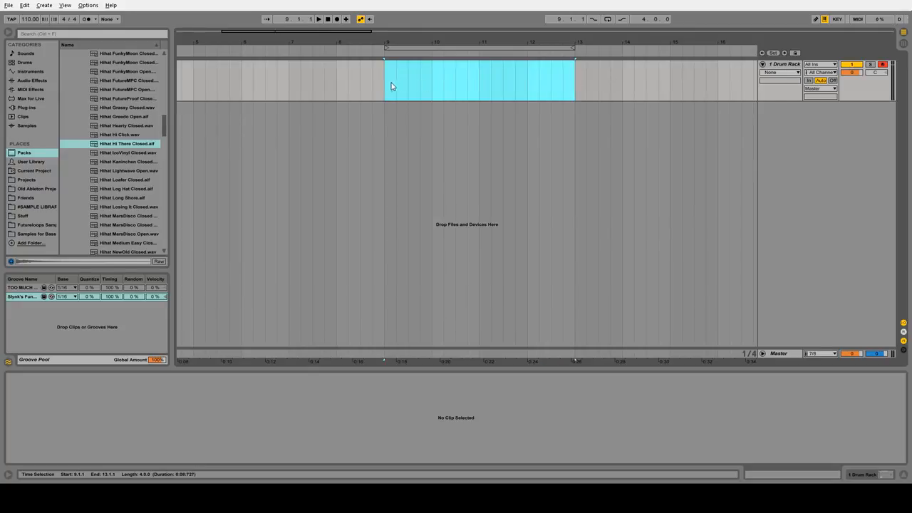
pyautogui.moveTo(390, 86); pyautogui.dragTo(435, 86)
pyautogui.hotkey('ctrl', 'shift', 'm')
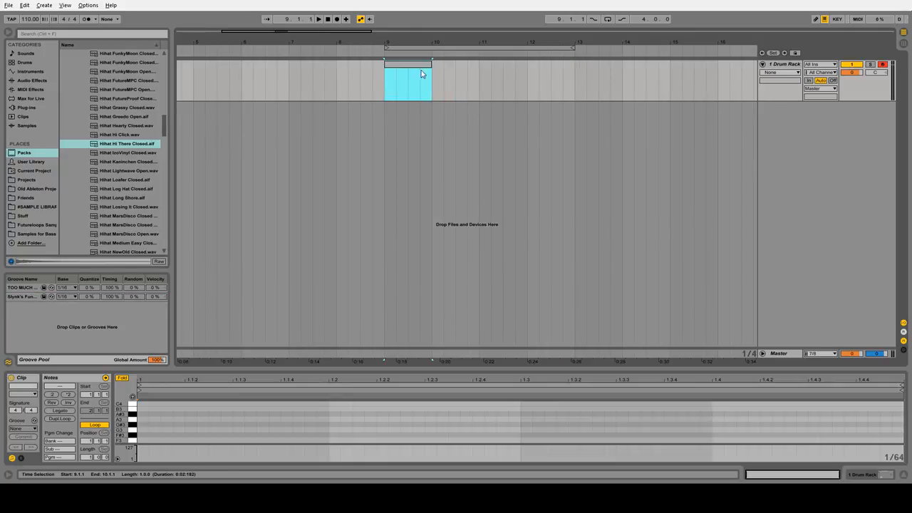
# Show the Drum Rack device and audition the closed hi-hat samples in the Core Library, choosing Hihat Hi There Closed.aif.
pyautogui.doubleClick(784, 65)
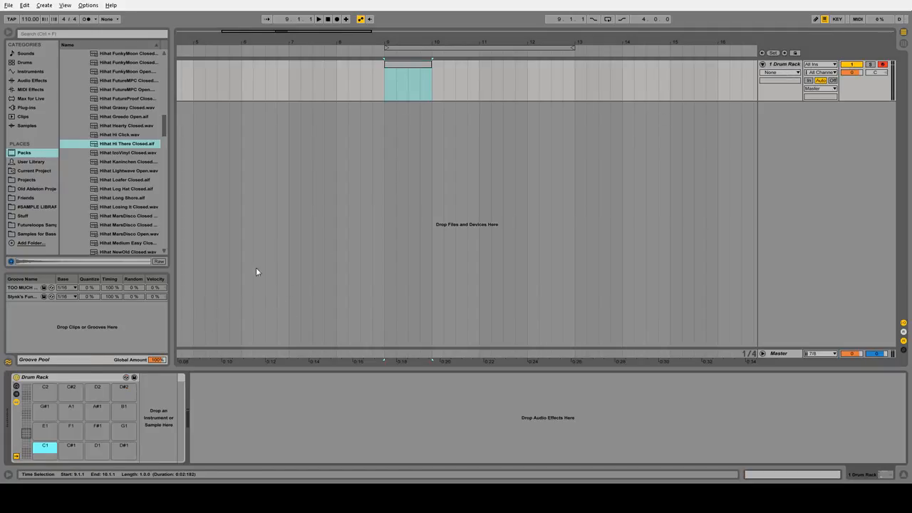
pyautogui.click(322, 205)
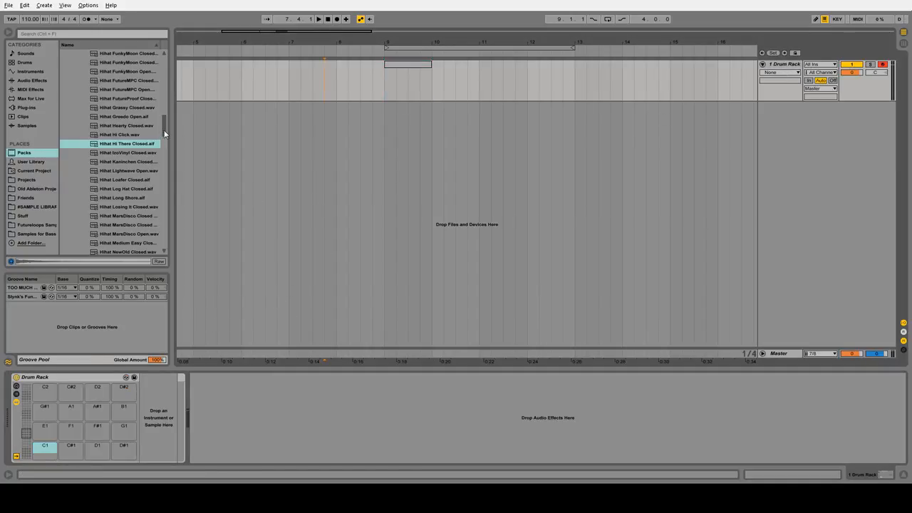
pyautogui.moveTo(164, 127); pyautogui.dragTo(163, 66)
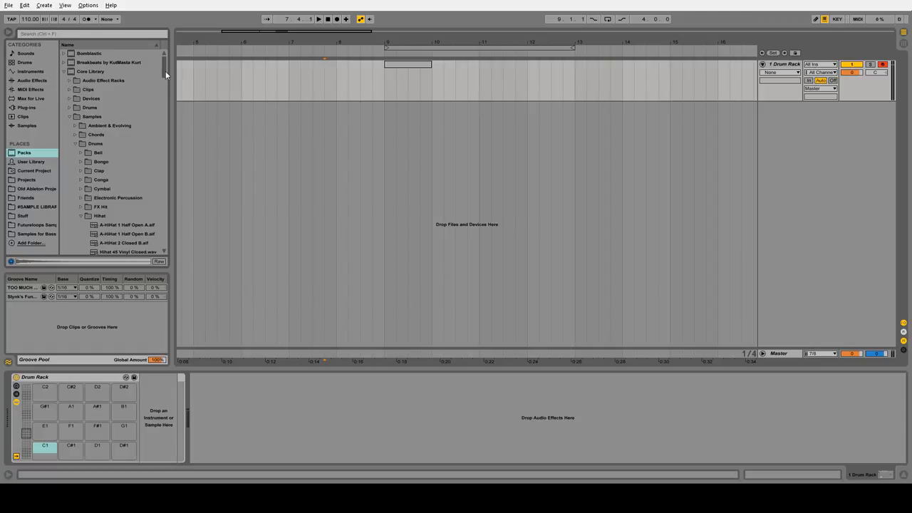
pyautogui.moveTo(166, 71); pyautogui.dragTo(162, 131)
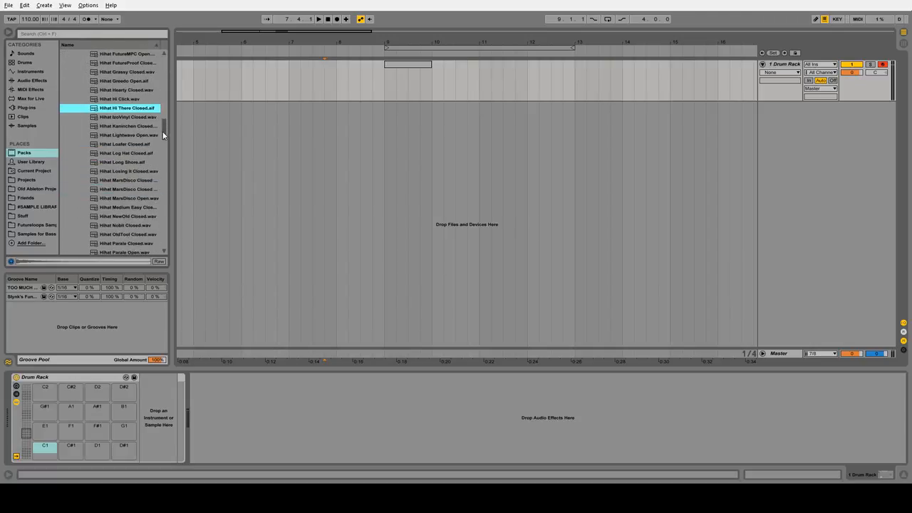
pyautogui.click(123, 117)
pyautogui.click(123, 109)
pyautogui.click(120, 99)
pyautogui.click(123, 108)
# Load the Hihat Hi There Closed sample onto Drum Rack pad F1, set its playback to 1-Shot and audition the pad.
pyautogui.moveTo(114, 174); pyautogui.dragTo(74, 430)
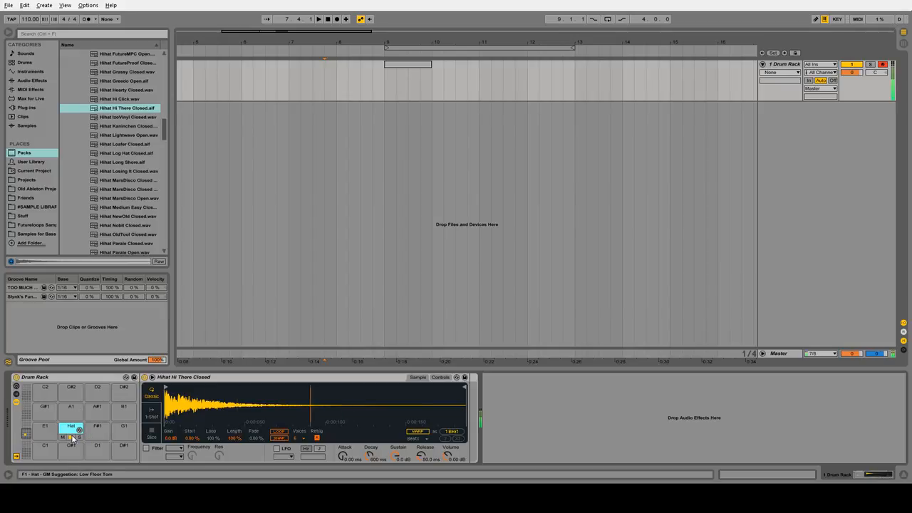
pyautogui.click(152, 413)
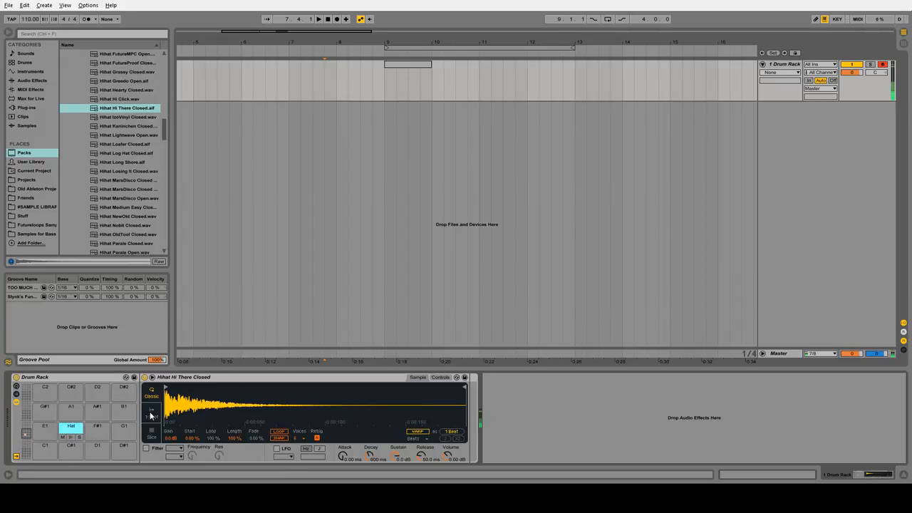
pyautogui.click(70, 439)
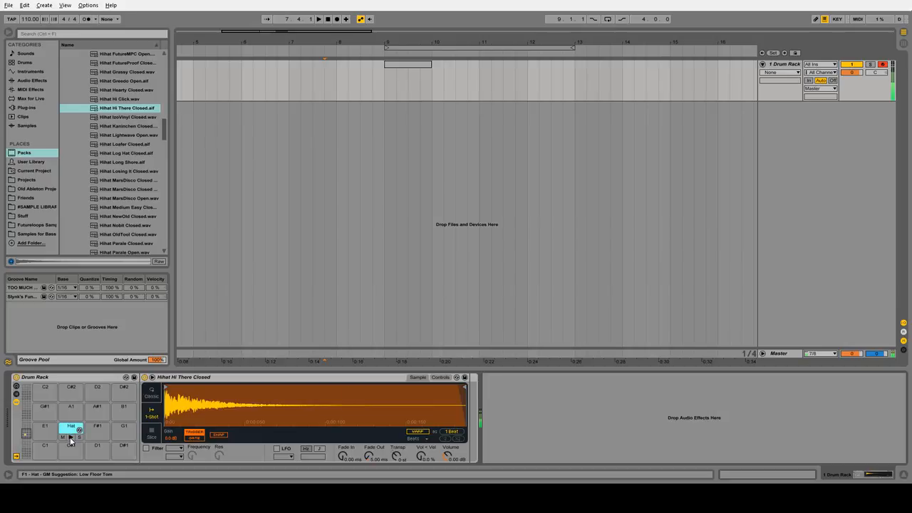
# Fill the bar 9 clip with sixteen consecutive 1/16 Hat notes on a 1/16 grid and play it back.
pyautogui.doubleClick(406, 65)
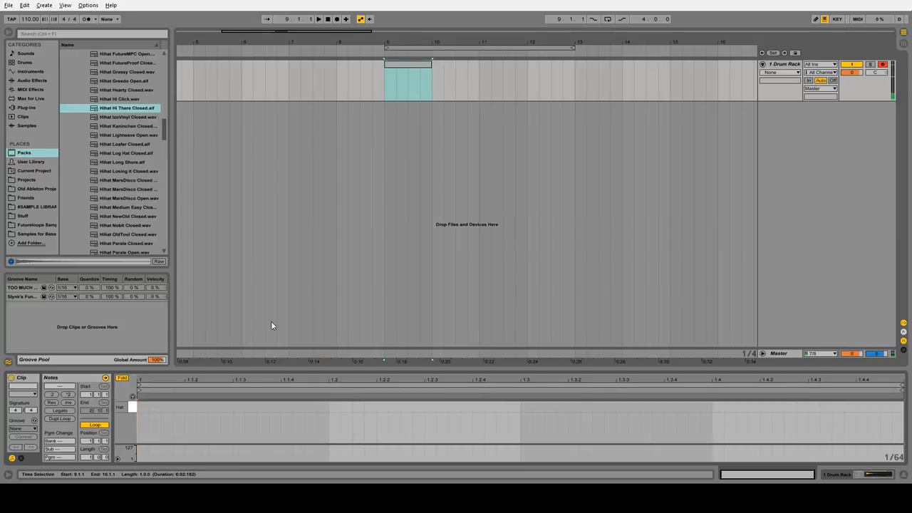
pyautogui.rightClick(277, 403)
pyautogui.click(342, 370)
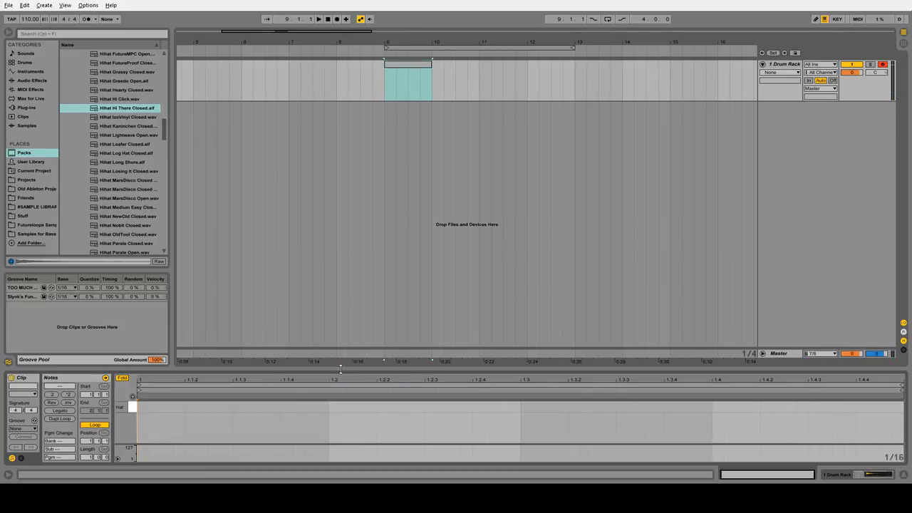
pyautogui.doubleClick(158, 407)
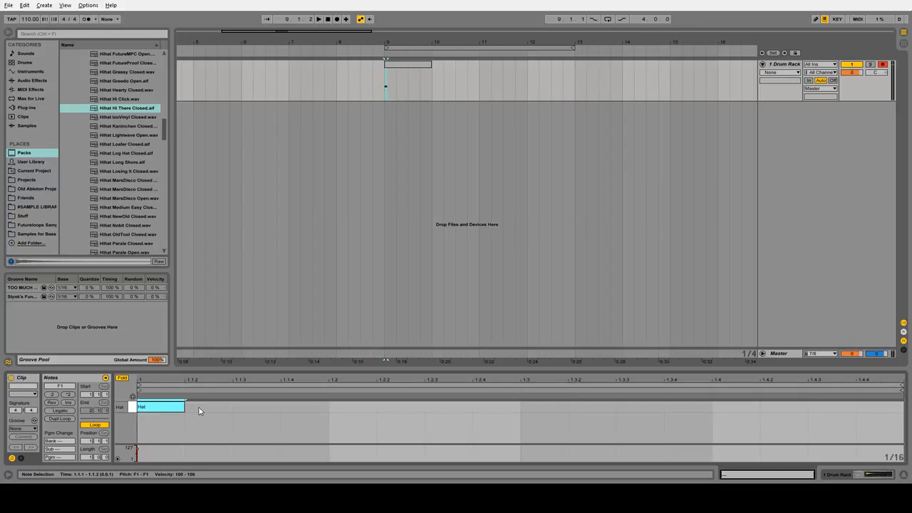
pyautogui.hotkey('ctrl', 'd')
pyautogui.hotkey('ctrl', 'd')
pyautogui.hotkey('ctrl', 'd')
pyautogui.hotkey('ctrl', 'd')
pyautogui.hotkey('ctrl', 'd')
pyautogui.hotkey('ctrl', 'd')
pyautogui.hotkey('ctrl', 'd')
pyautogui.hotkey('ctrl', 'd')
pyautogui.hotkey('ctrl', 'd')
pyautogui.hotkey('ctrl', 'd')
pyautogui.hotkey('ctrl', 'd')
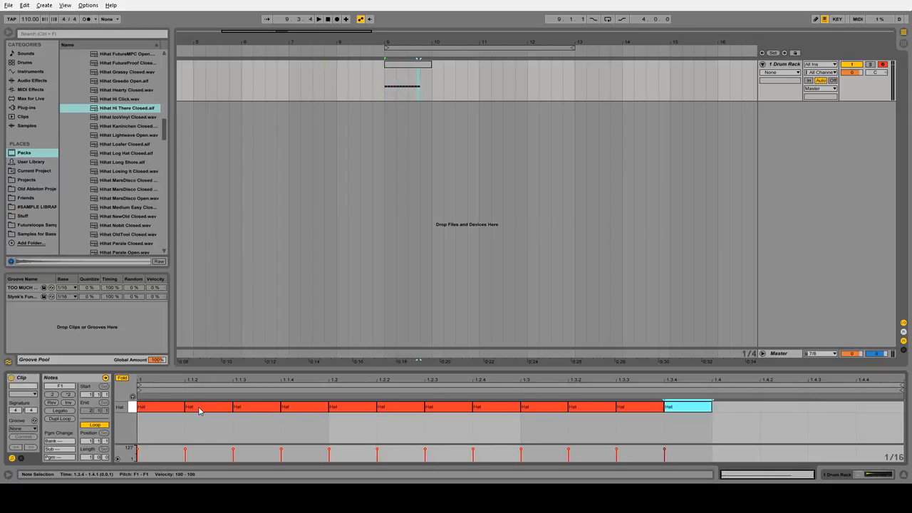
pyautogui.hotkey('ctrl', 'd')
pyautogui.hotkey('ctrl', 'd')
pyautogui.hotkey('ctrl', 'd')
pyautogui.hotkey('ctrl', 'd')
pyautogui.click(405, 98)
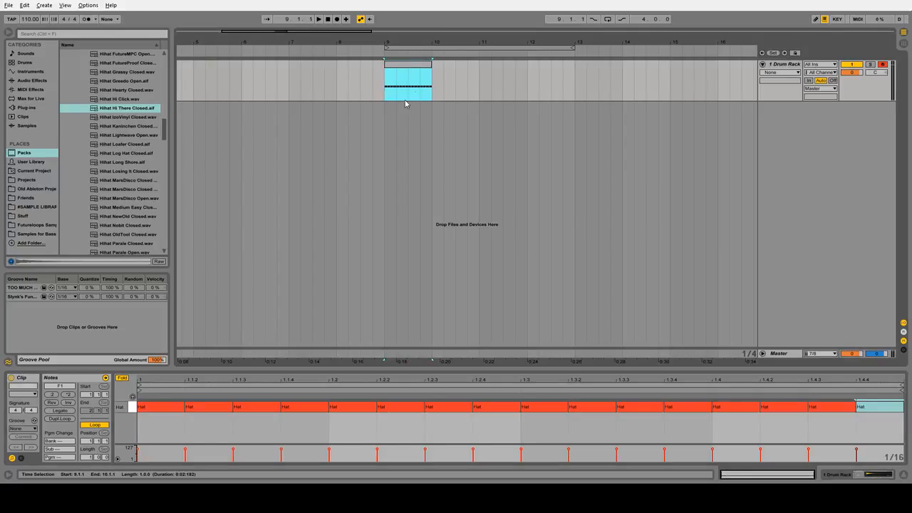
pyautogui.press('space')
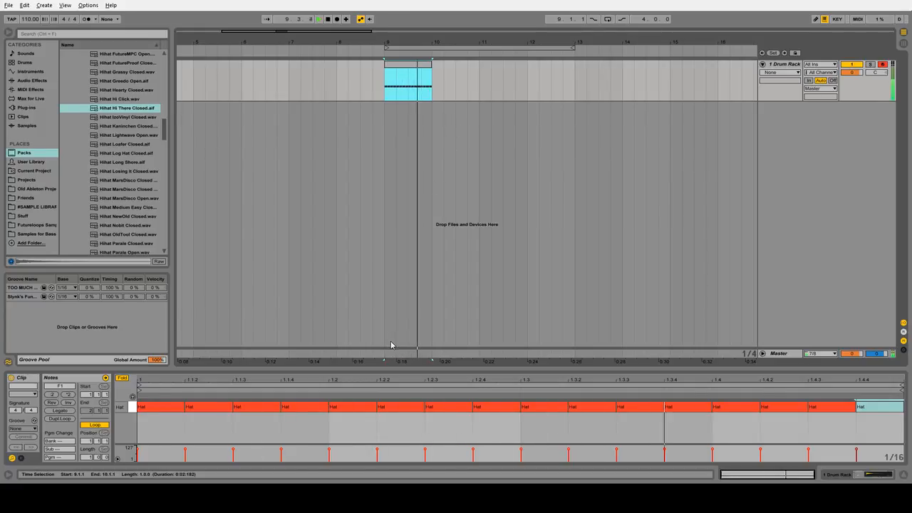
# Apply the TOO MUCH GROOVE groove to the bar 9 hi-hat clip and play it back.
pyautogui.press('space')
pyautogui.click(482, 427)
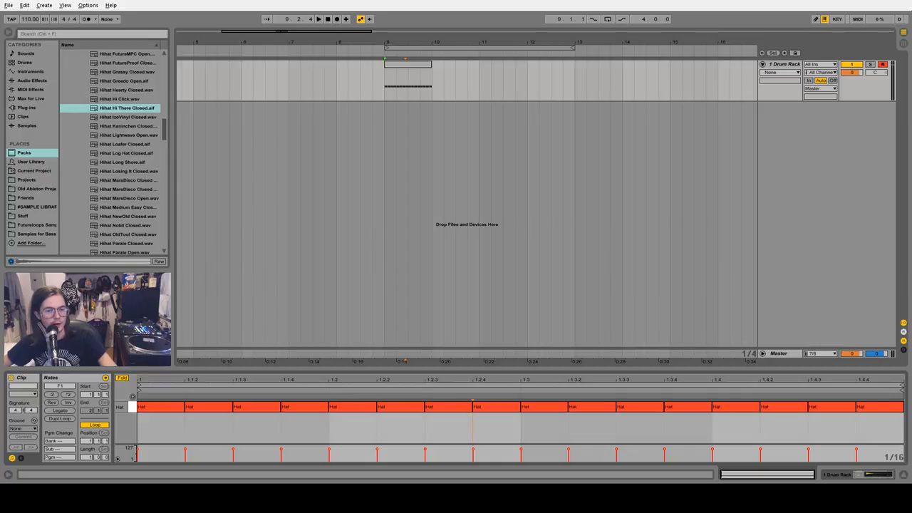
pyautogui.click(29, 429)
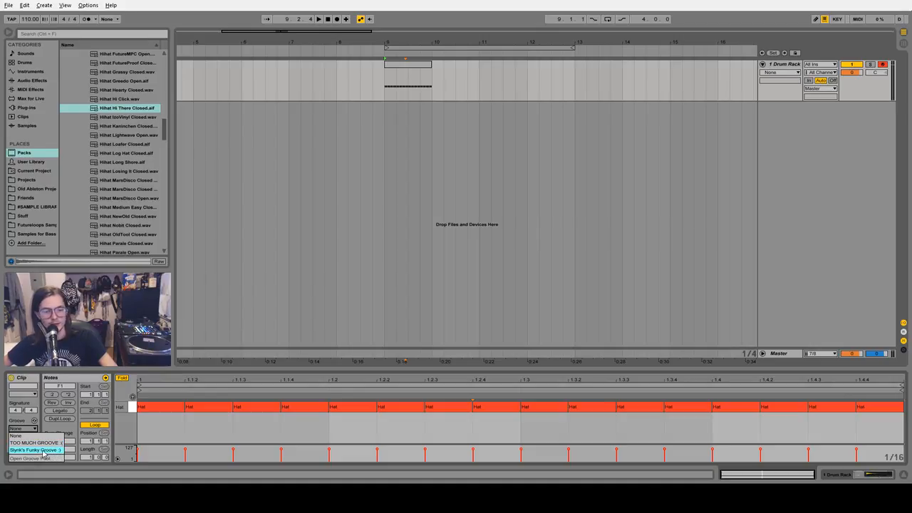
pyautogui.click(46, 443)
pyautogui.press('space')
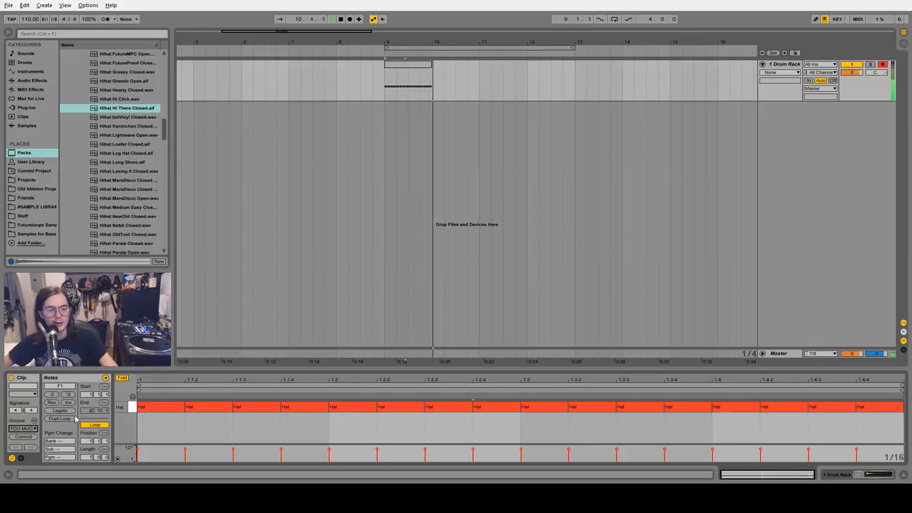
pyautogui.press('space')
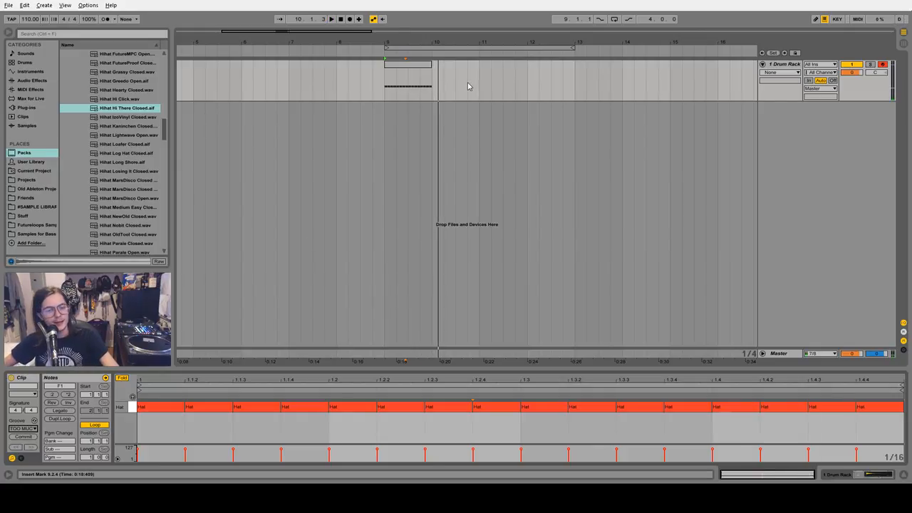
# Switch the hi-hat clip's groove to Slynk's Funky Groove and play it back.
pyautogui.click(24, 433)
pyautogui.click(32, 450)
pyautogui.press('space')
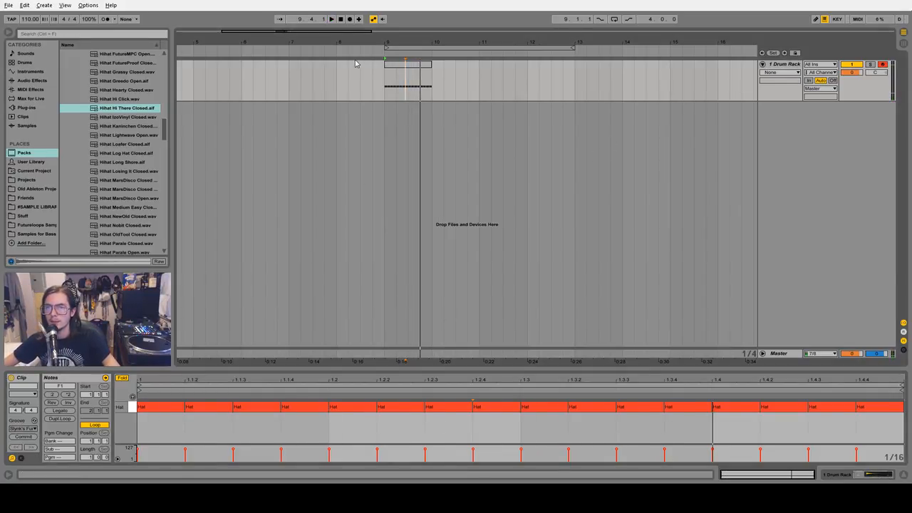
# Show the Drum Rack device and audition the Slynk Futureloops kick and snare samples in the Samples for Bass folder.
pyautogui.click(397, 73)
pyautogui.click(786, 66)
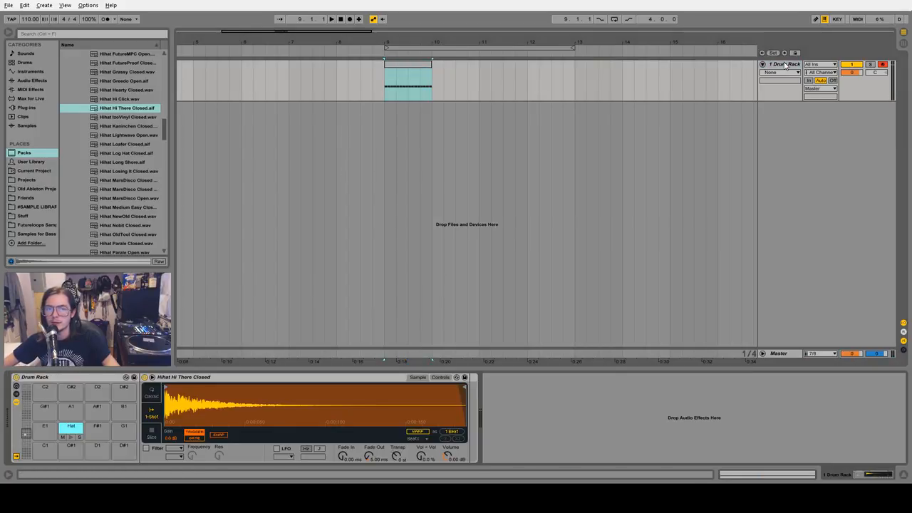
pyautogui.click(277, 277)
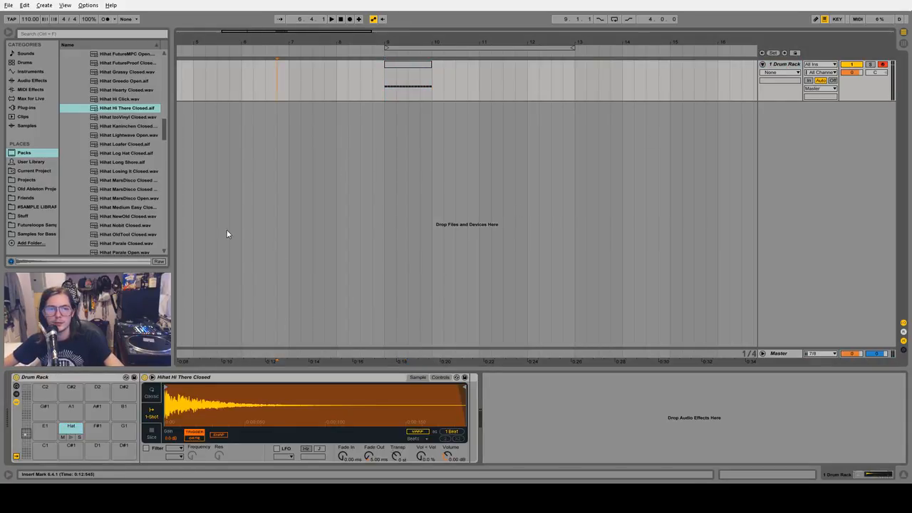
pyautogui.click(39, 234)
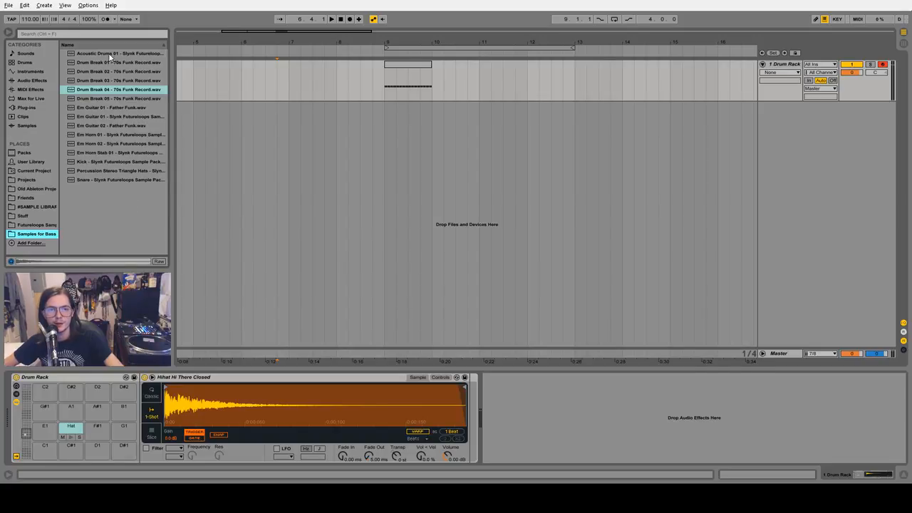
pyautogui.click(108, 164)
pyautogui.click(109, 181)
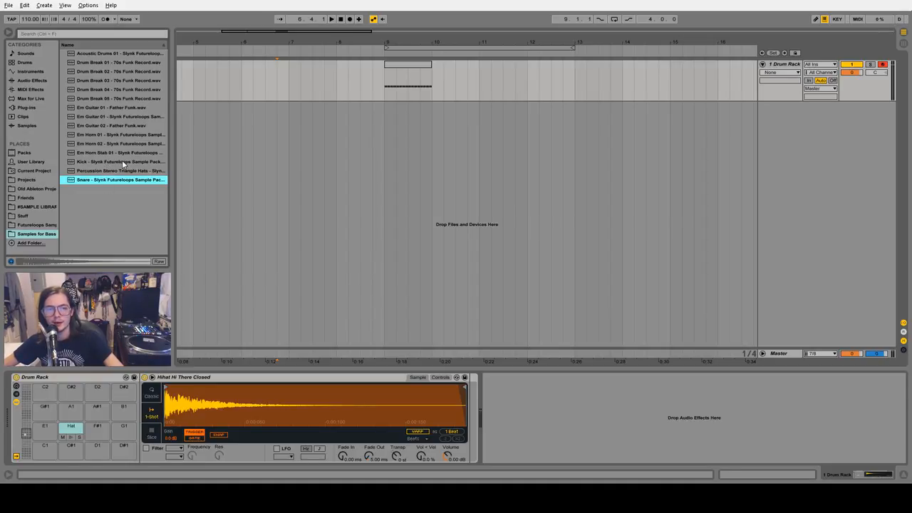
# Load the Slynk Futureloops kick sample onto Drum Rack pad C1, set it to 1-Shot and rename the pad Kick.
pyautogui.click(122, 161)
pyautogui.moveTo(97, 239); pyautogui.dragTo(46, 449)
pyautogui.click(150, 418)
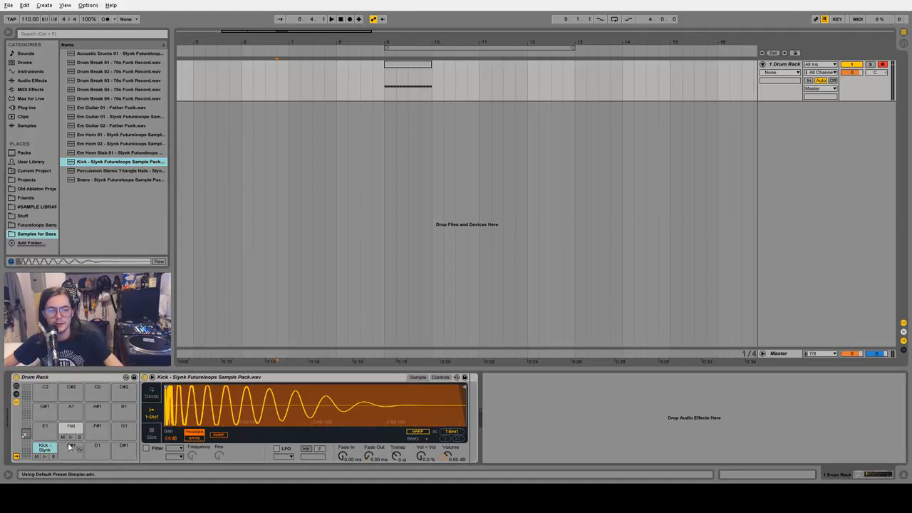
pyautogui.click(45, 449)
pyautogui.hotkey('ctrl', 'r')
pyautogui.write('K')
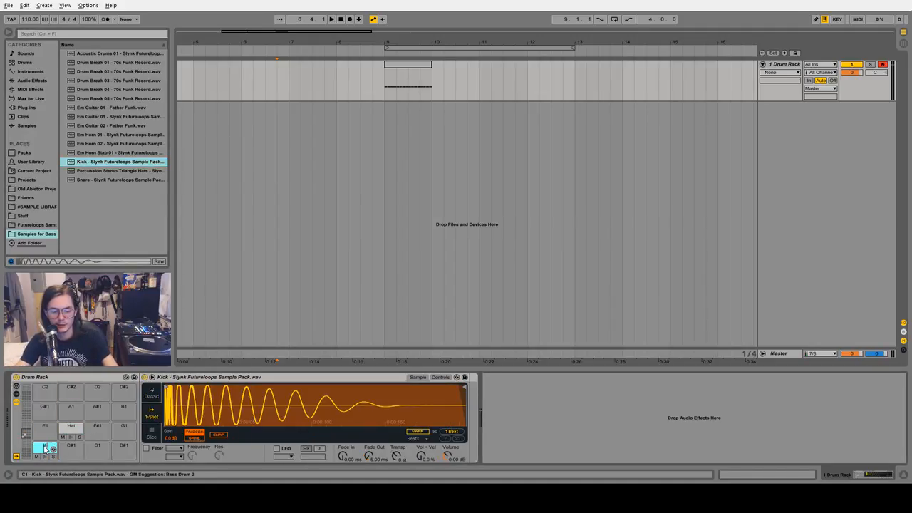
# Load the Slynk Futureloops snare sample onto Drum Rack pad C#1, rename the pad Snare and set it to 1-Shot.
pyautogui.click(121, 180)
pyautogui.moveTo(121, 183); pyautogui.dragTo(72, 449)
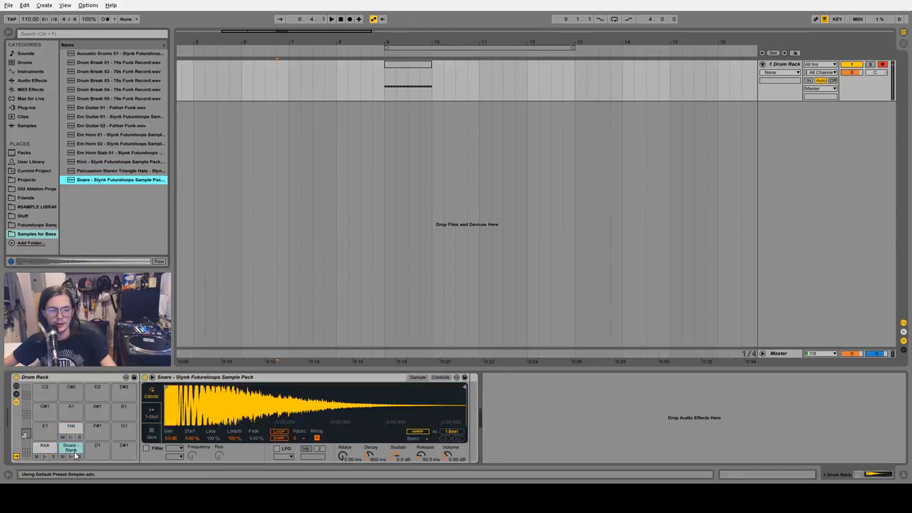
pyautogui.hotkey('ctrl', 'r')
pyautogui.press('Return')
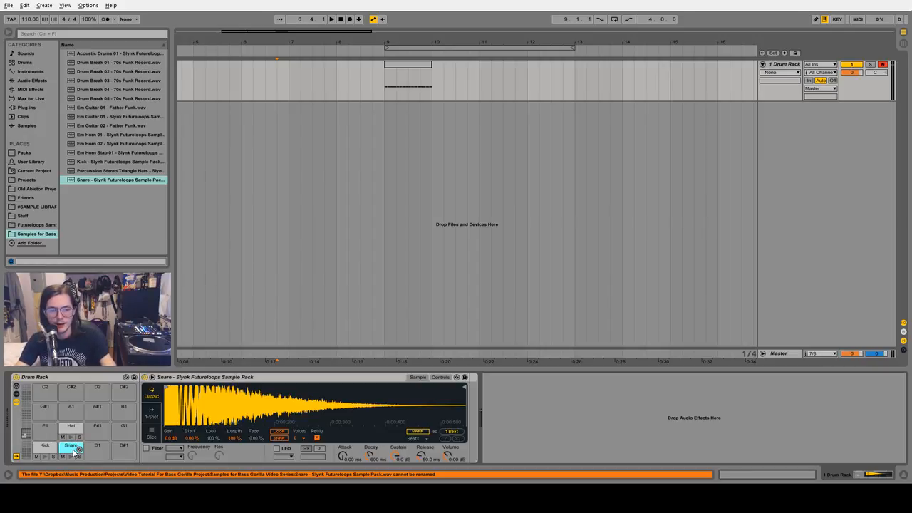
pyautogui.click(151, 414)
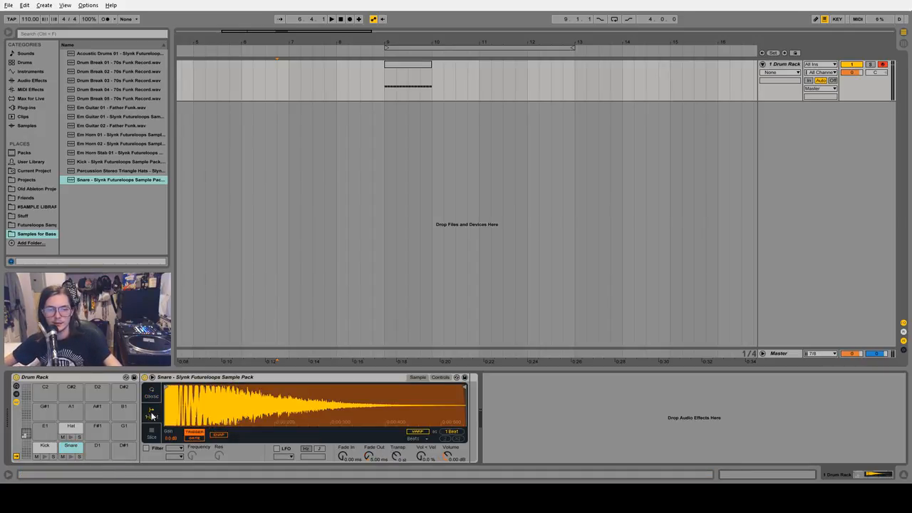
pyautogui.click(79, 451)
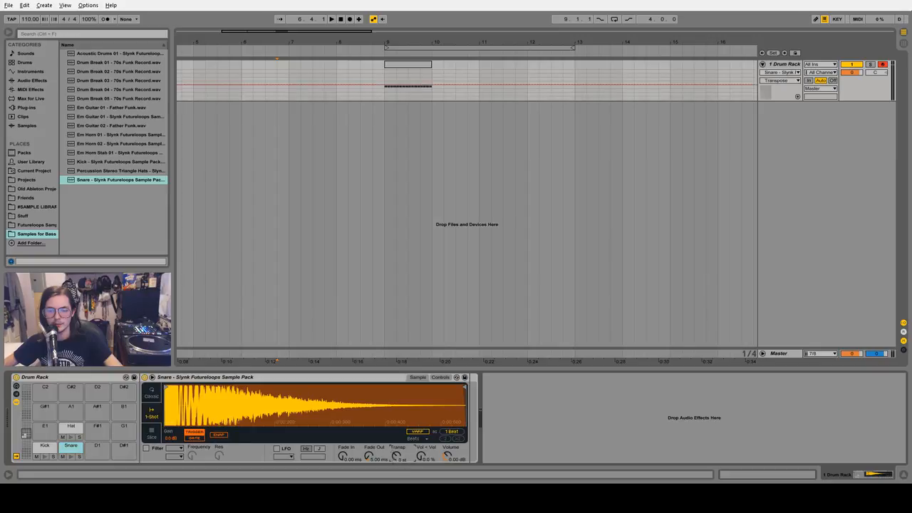
# Transpose the snare sample by +2 st, then open the bar 9 clip with the track's automation display set to None.
pyautogui.click(780, 72)
pyautogui.click(778, 84)
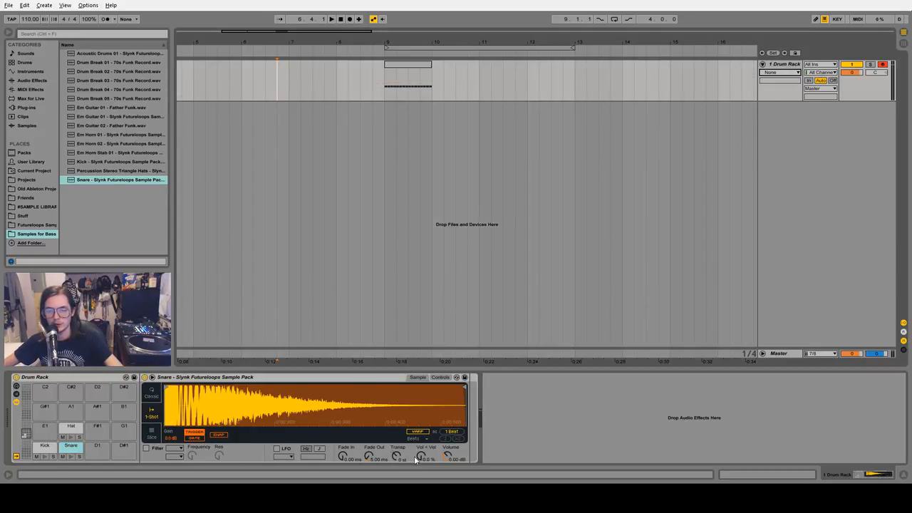
pyautogui.click(396, 457)
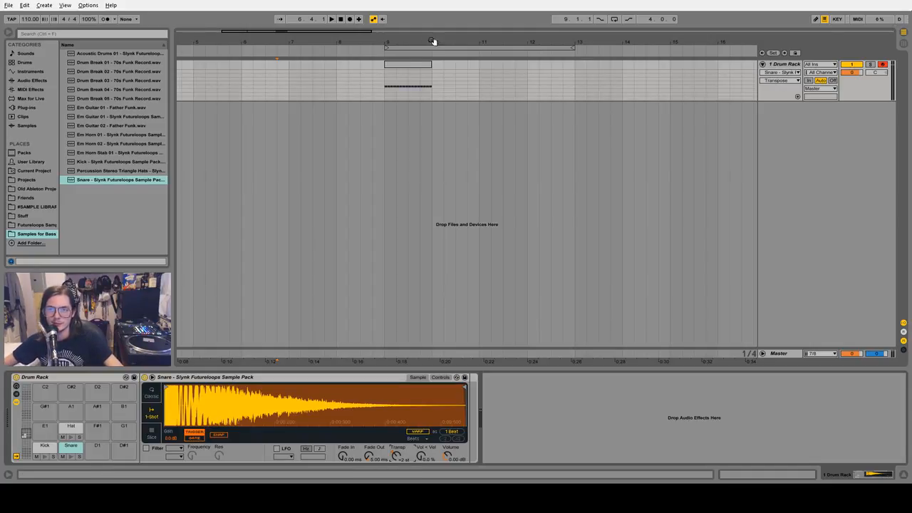
pyautogui.doubleClick(426, 75)
pyautogui.click(780, 72)
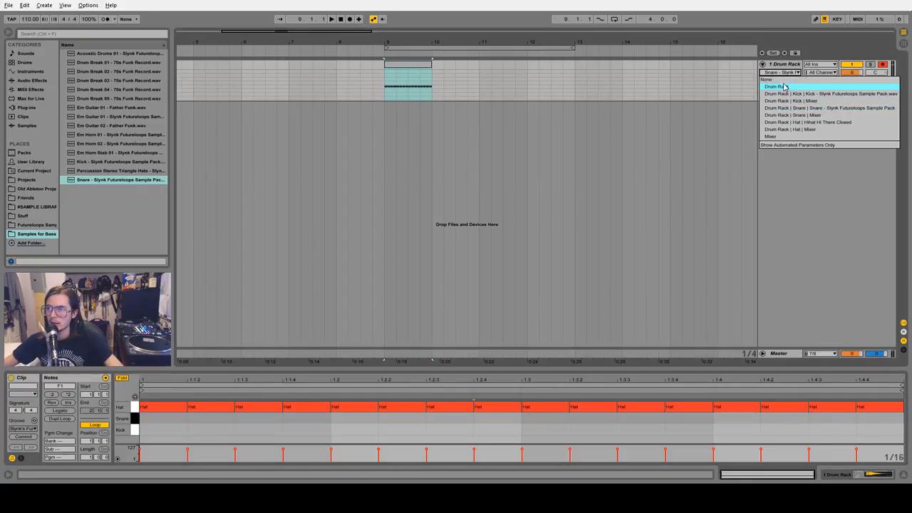
pyautogui.click(779, 79)
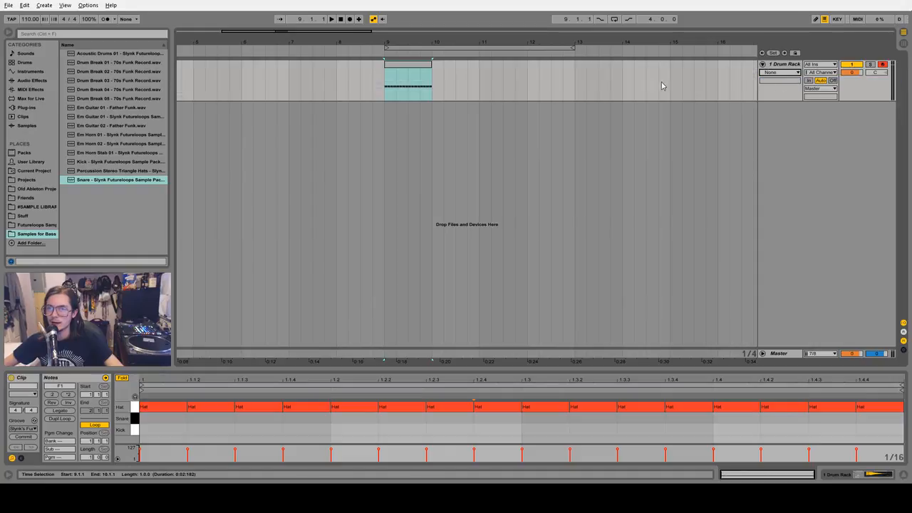
# Add a kick note on 1.1.1 and shorten all the hat notes to 1/32 on a 1/32 grid.
pyautogui.doubleClick(163, 430)
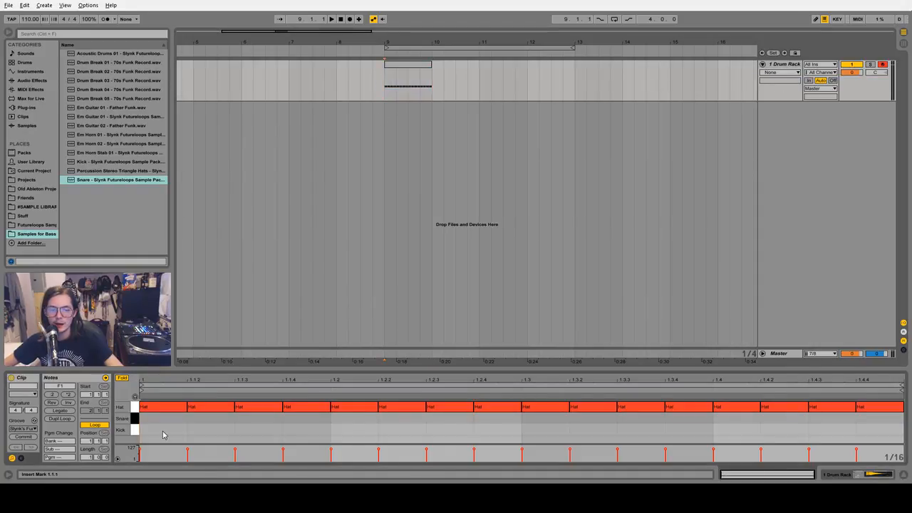
pyautogui.rightClick(218, 421)
pyautogui.click(305, 384)
pyautogui.moveTo(186, 428)
pyautogui.mouseDown()
pyautogui.moveTo(162, 429)
pyautogui.moveTo(896, 419)
pyautogui.moveTo(879, 407)
pyautogui.mouseUp()
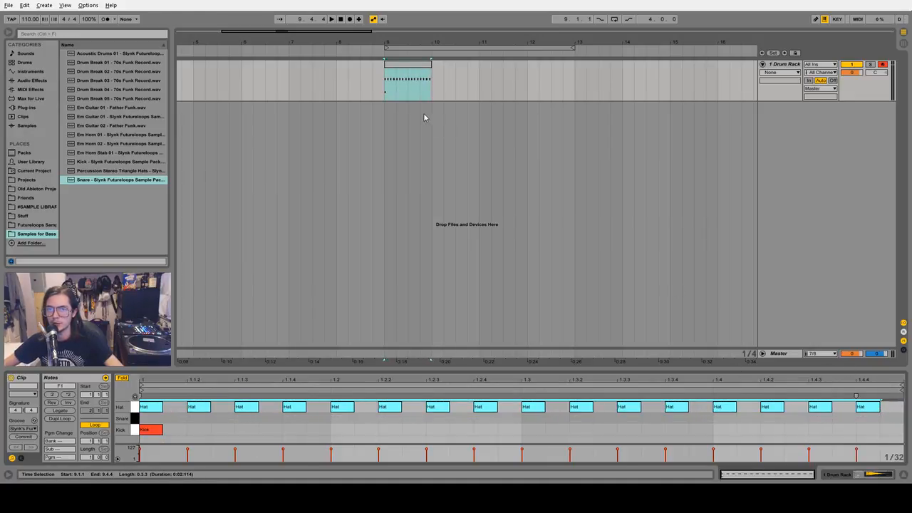
# Add snare notes on 1.1.2 and 1.1.4 and a kick note on 1.1.3.
pyautogui.click(210, 428)
pyautogui.doubleClick(200, 421)
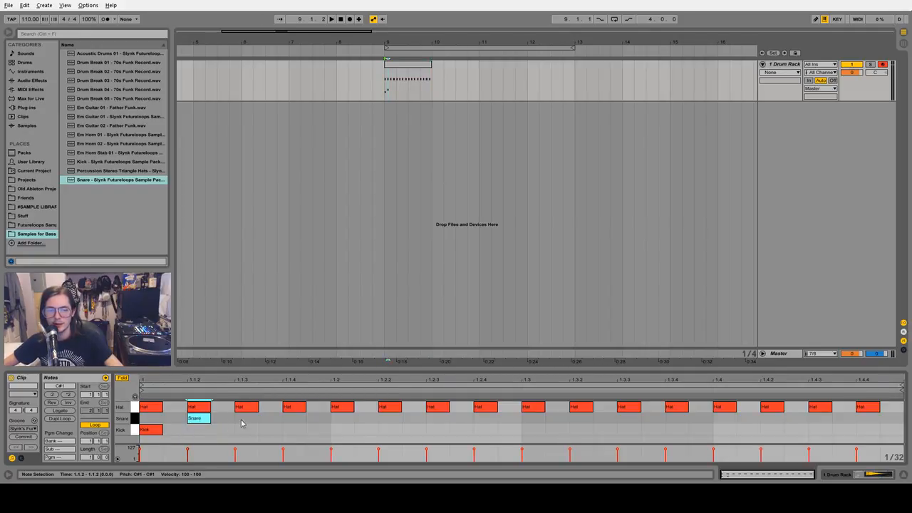
pyautogui.doubleClick(291, 420)
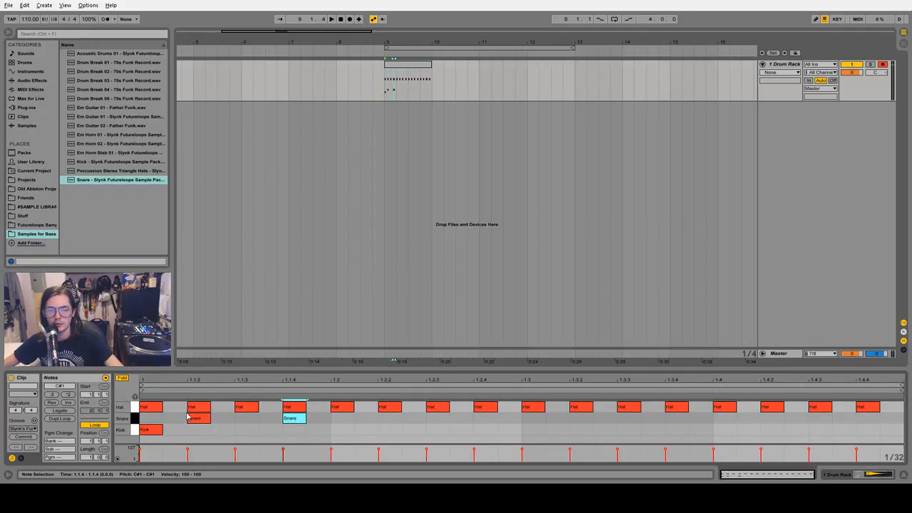
pyautogui.doubleClick(245, 429)
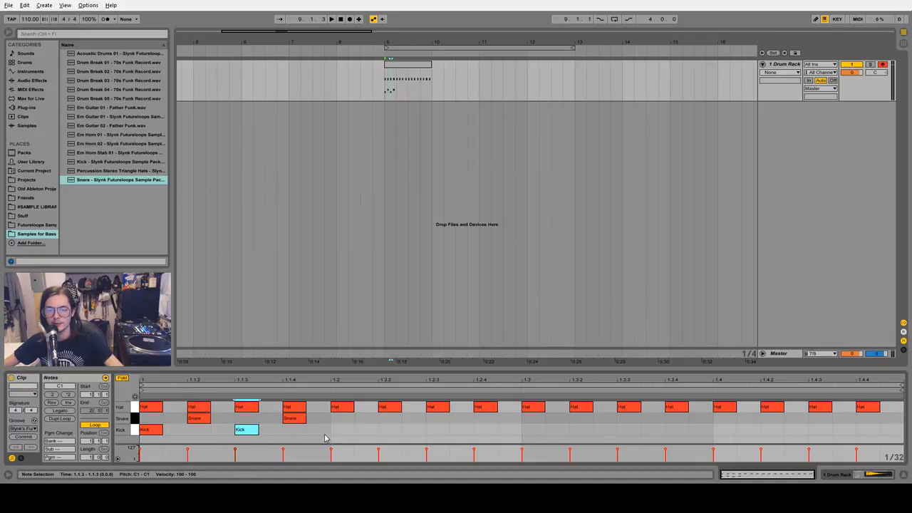
# Duplicate the first beat's kick and snare pattern across the remaining three beats and play it back.
pyautogui.moveTo(325, 438); pyautogui.dragTo(142, 419)
pyautogui.hotkey('ctrl', 'd')
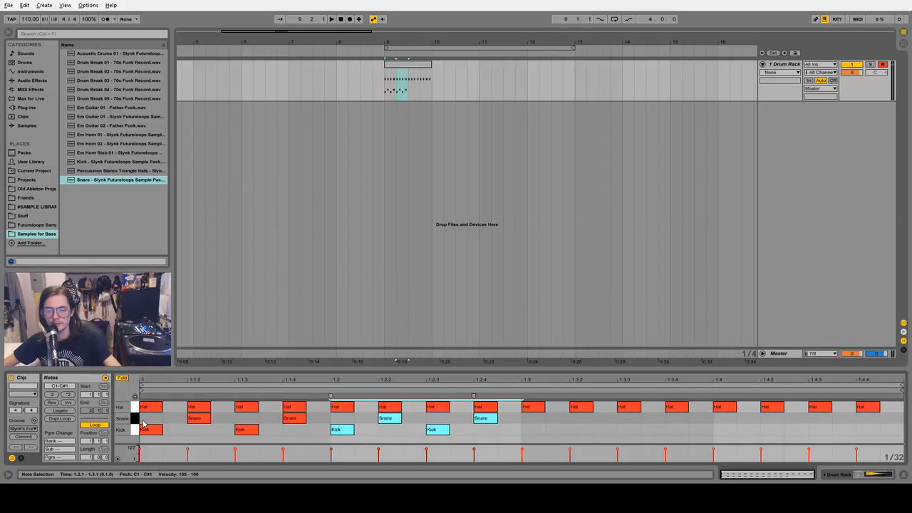
pyautogui.hotkey('ctrl', 'd')
pyautogui.hotkey('ctrl', 'd')
pyautogui.press('space')
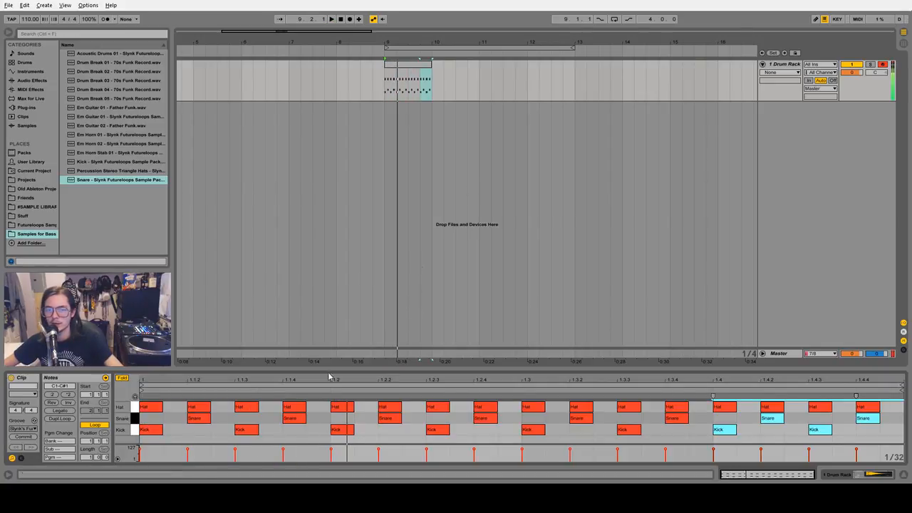
# Delete every kick and snare note after the first kick and set the note grid to 1/16.
pyautogui.moveTo(173, 419); pyautogui.dragTo(873, 438)
pyautogui.press('Delete')
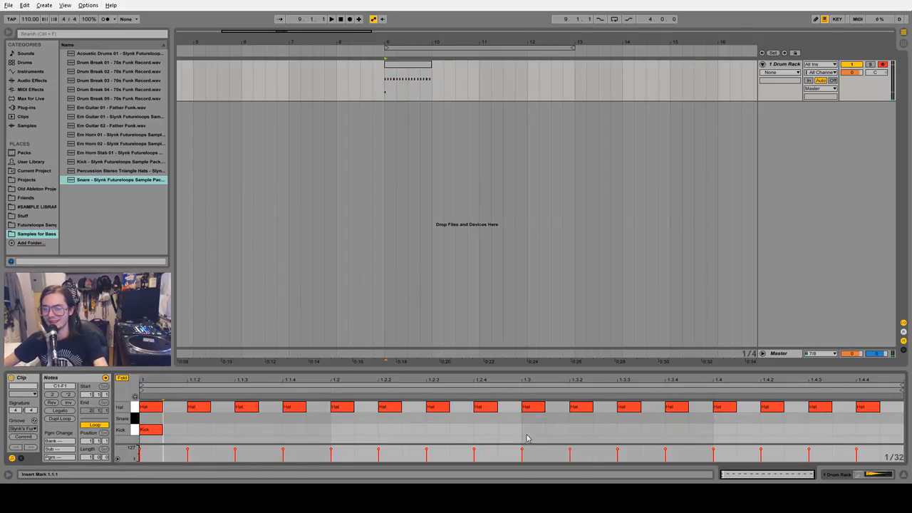
pyautogui.rightClick(436, 436)
pyautogui.click(497, 399)
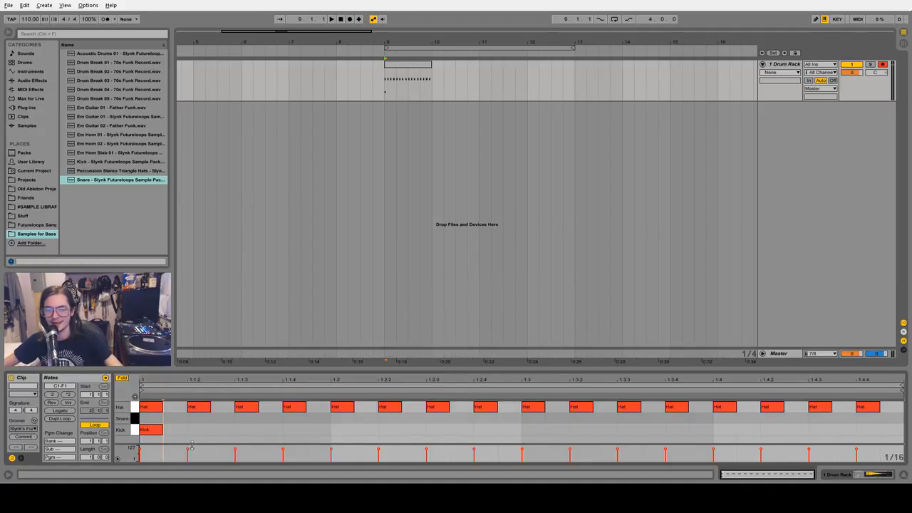
# Add snares on the third sixteenth of every beat and kicks on beats 2, 3 and 4, and play the pattern back.
pyautogui.doubleClick(245, 421)
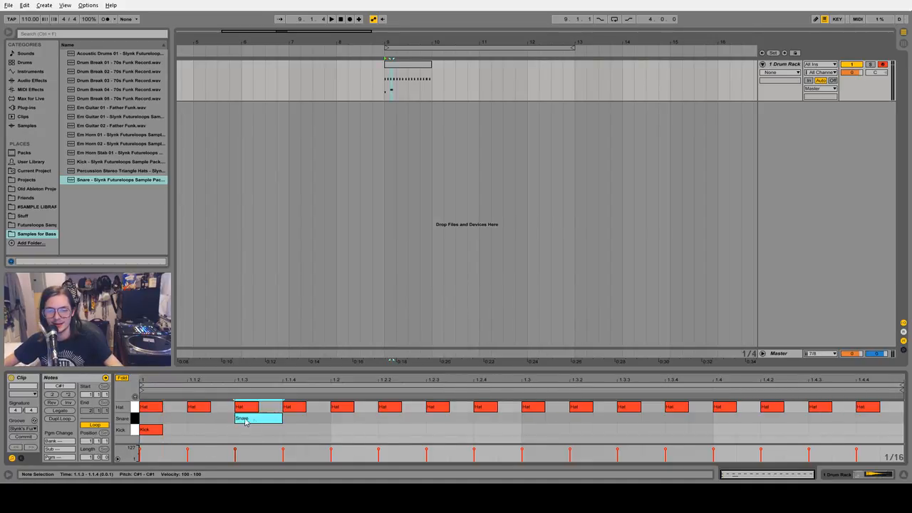
pyautogui.doubleClick(339, 430)
pyautogui.doubleClick(436, 419)
pyautogui.doubleClick(547, 430)
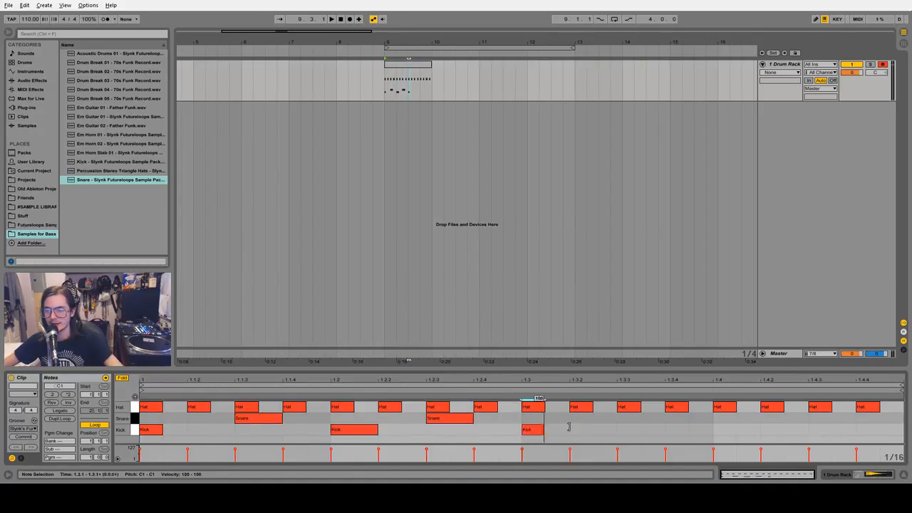
pyautogui.doubleClick(641, 419)
pyautogui.doubleClick(725, 430)
pyautogui.doubleClick(829, 419)
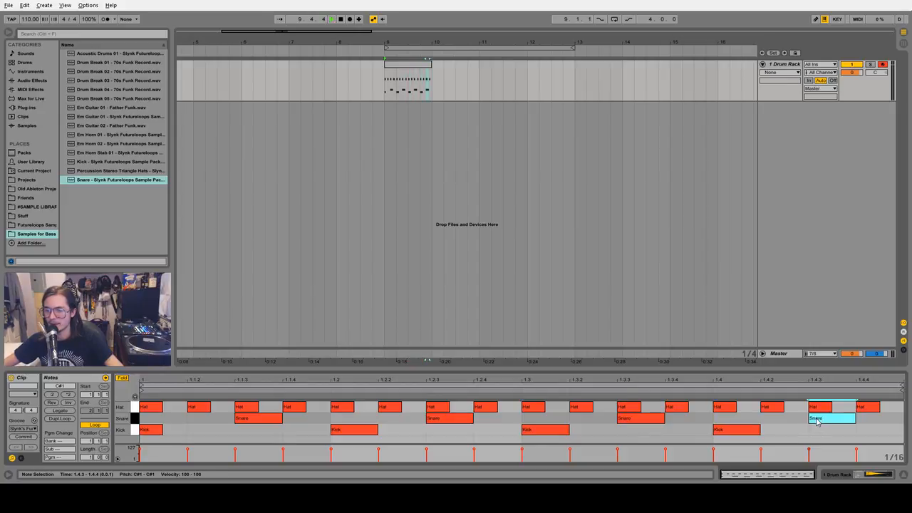
pyautogui.press('space')
pyautogui.press('space')
# Replace the notes after the first kick with snares on beats 2 and 4 and a kick on beat 3, and play it back.
pyautogui.moveTo(207, 412); pyautogui.dragTo(861, 436)
pyautogui.press('Delete')
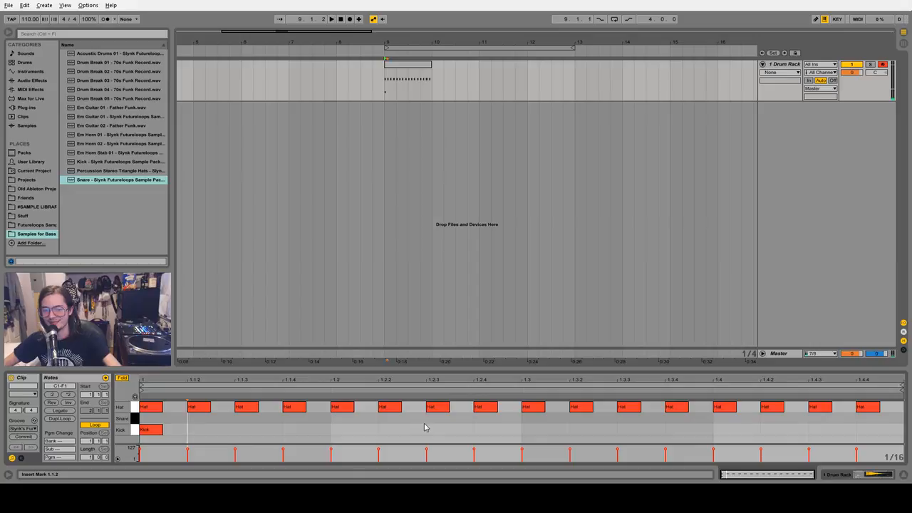
pyautogui.doubleClick(352, 419)
pyautogui.click(559, 433)
pyautogui.doubleClick(559, 431)
pyautogui.doubleClick(727, 418)
pyautogui.press('space')
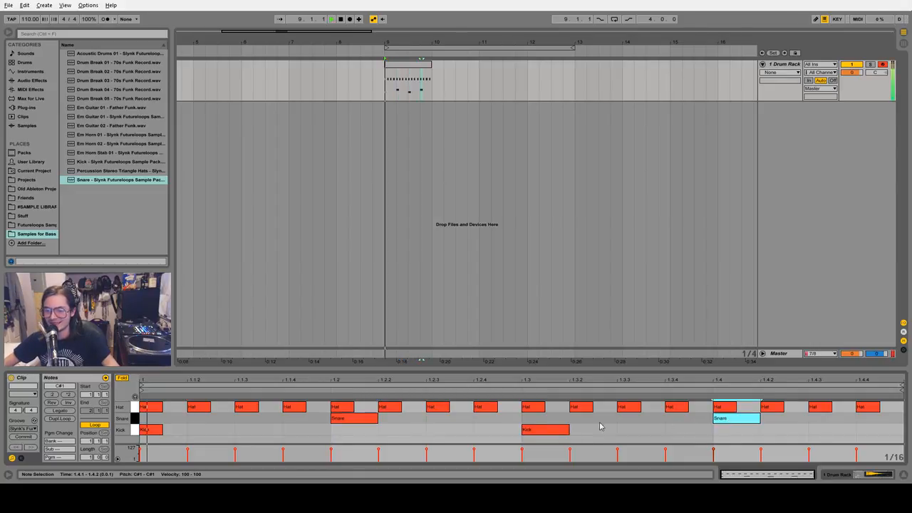
pyautogui.click(406, 431)
pyautogui.press('space')
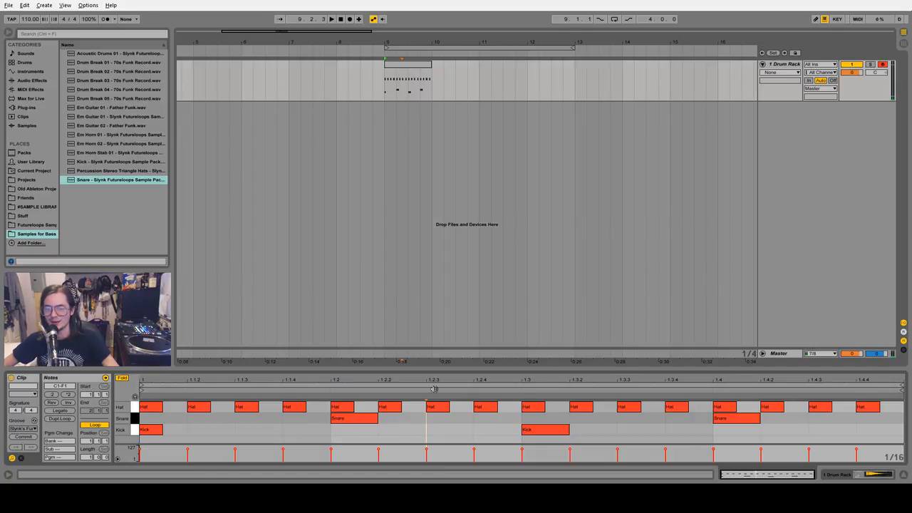
# Set the note grid to Narrowest and shorten the beat 2 and 4 snares and the beat 3 kick to the hi-hat length.
pyautogui.rightClick(359, 428)
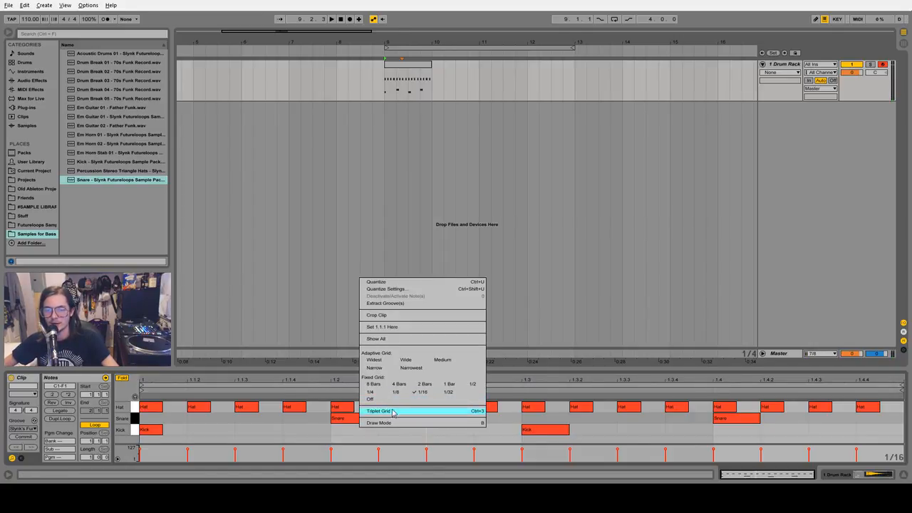
pyautogui.click(375, 368)
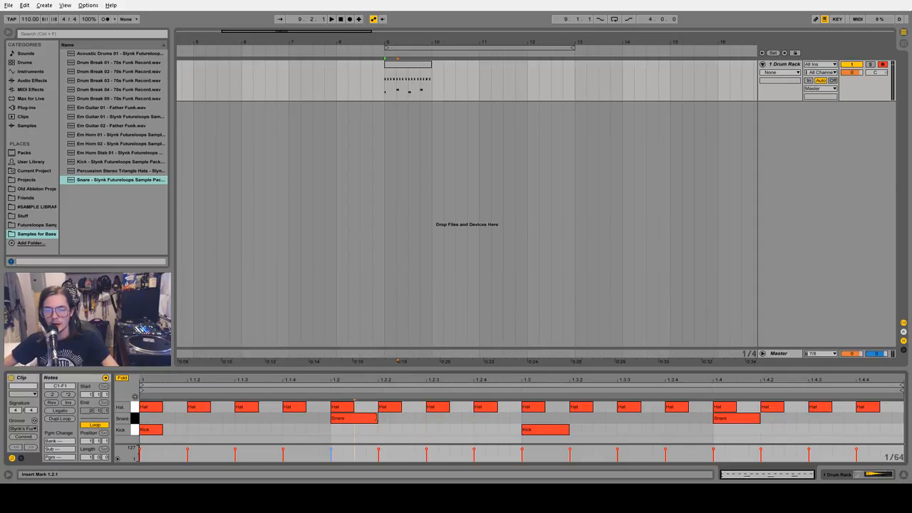
pyautogui.moveTo(377, 419); pyautogui.dragTo(358, 418)
pyautogui.moveTo(569, 433); pyautogui.dragTo(545, 432)
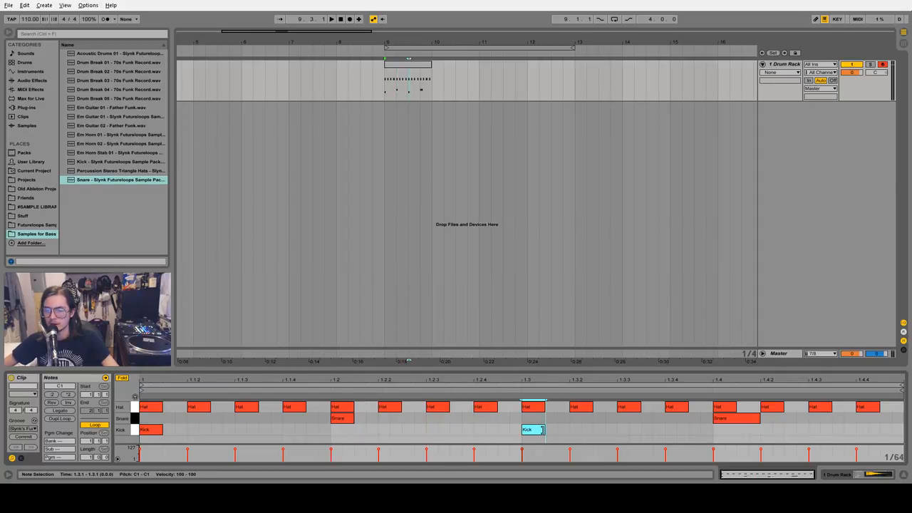
pyautogui.moveTo(758, 419); pyautogui.dragTo(737, 419)
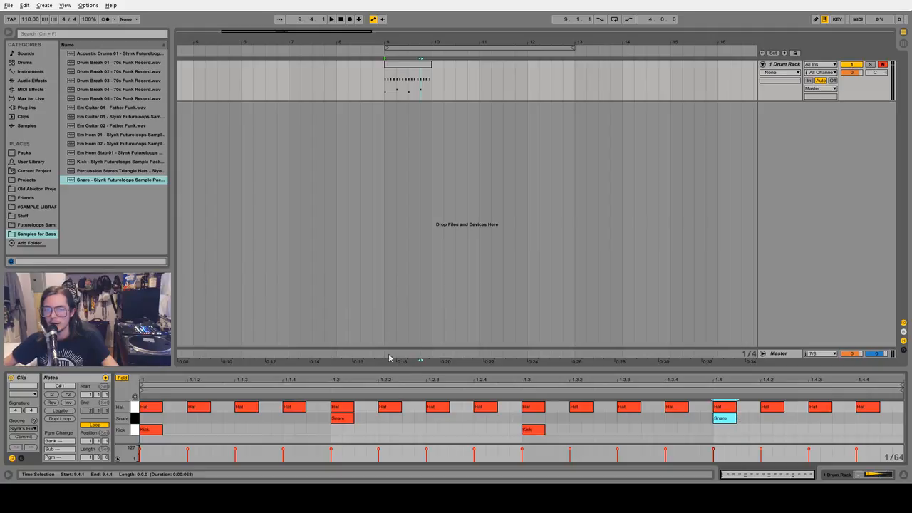
# Extend the drum clip to four bars, from bar 9 to bar 13, and play it as a loop.
pyautogui.press('space')
pyautogui.click(442, 81)
pyautogui.click(422, 63)
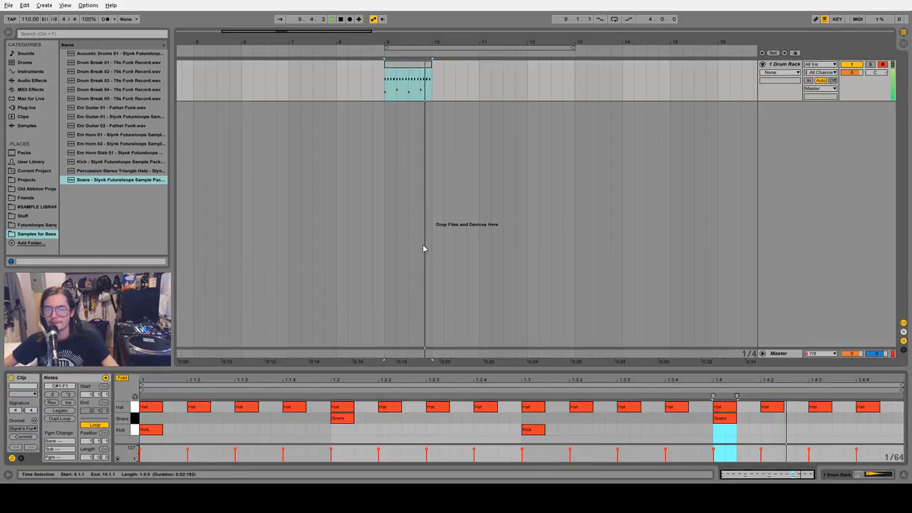
pyautogui.click(421, 63)
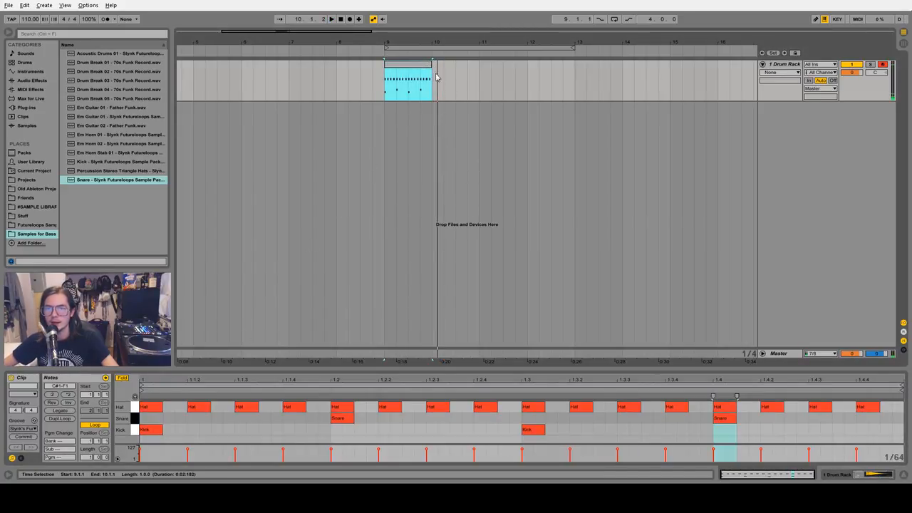
pyautogui.moveTo(431, 67); pyautogui.dragTo(576, 68)
pyautogui.hotkey('ctrl', 'l')
pyautogui.press('space')
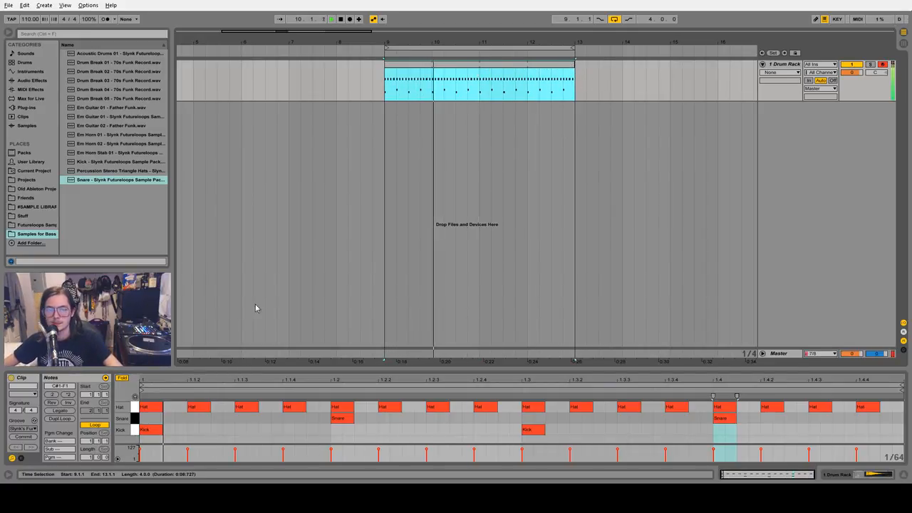
# Compare the looped beat with the clip groove set to None and with TOO MUCH GROOVE.
pyautogui.click(23, 428)
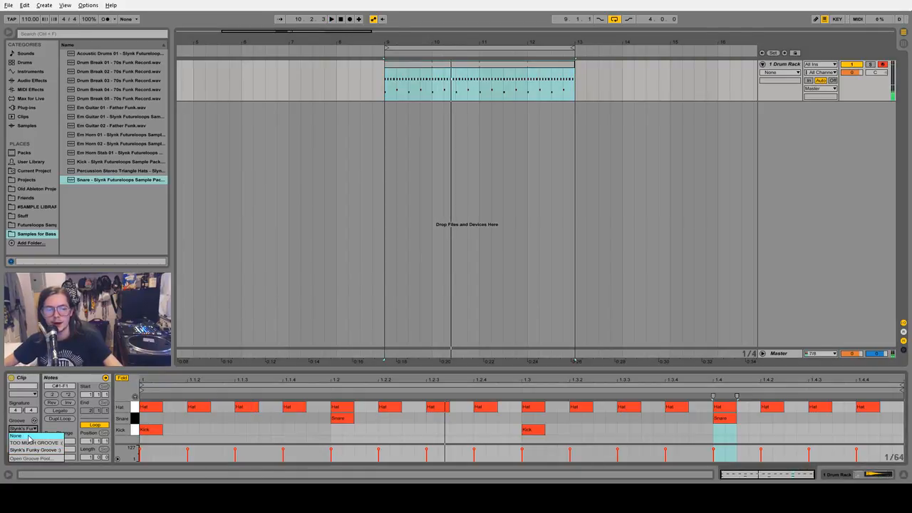
pyautogui.click(23, 436)
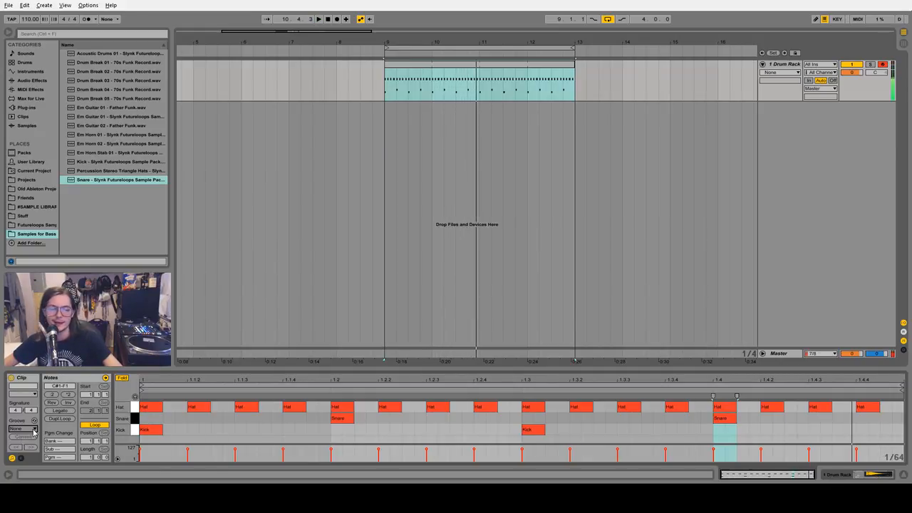
pyautogui.click(32, 428)
pyautogui.click(31, 442)
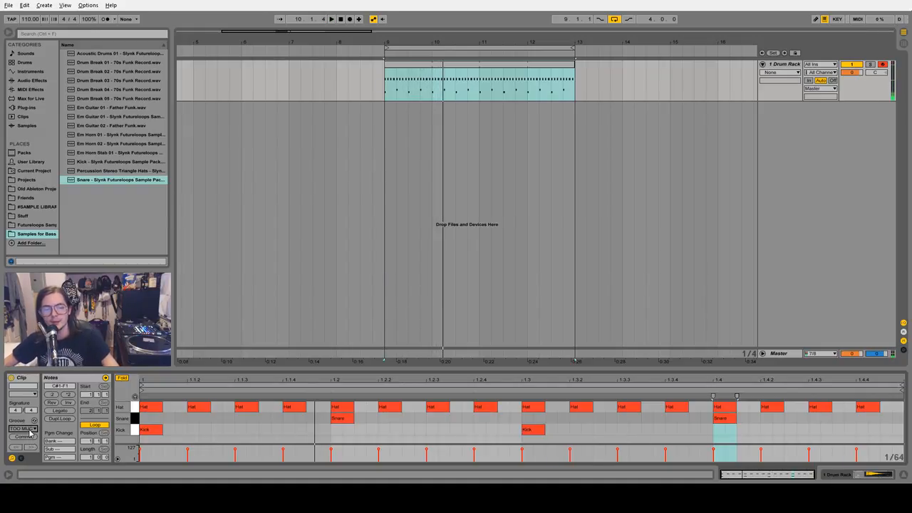
# Assign Slynk's Funky Groove to the drum clip and delete the TOO MUCH GROOVE entry from the Groove Pool.
pyautogui.click(30, 429)
pyautogui.click(30, 449)
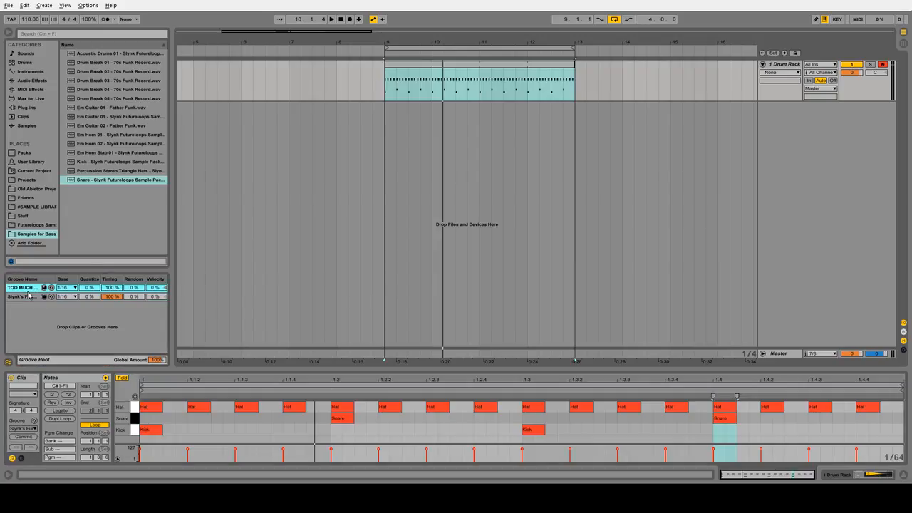
pyautogui.press('Delete')
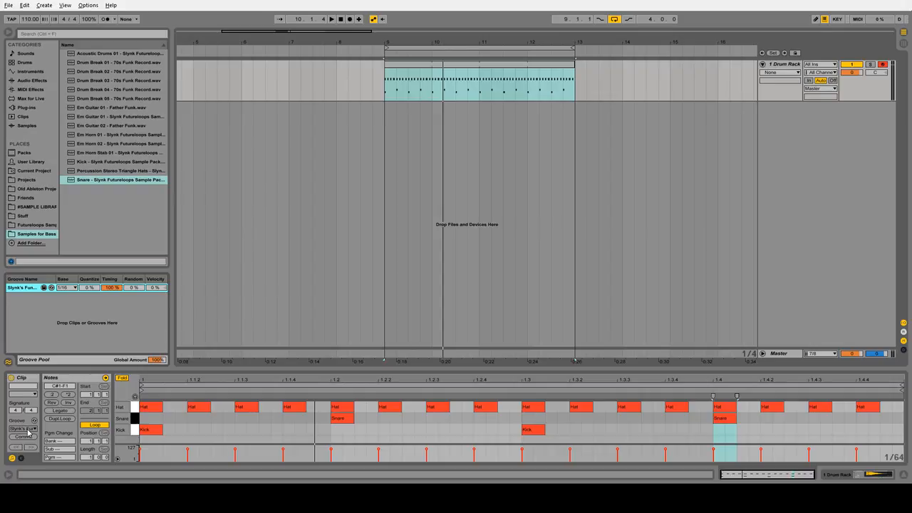
# Play back the drum clip, rename its track to Drum Meat and colour the track red.
pyautogui.click(486, 69)
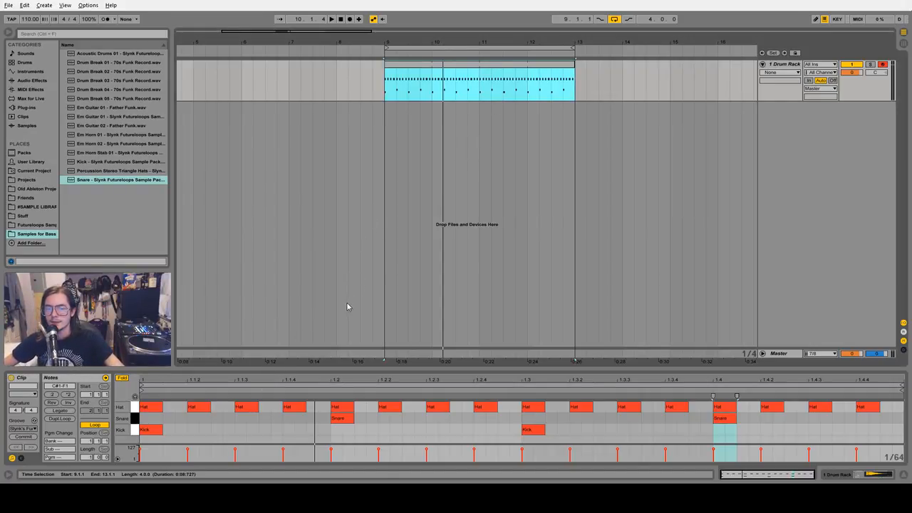
pyautogui.press('-')
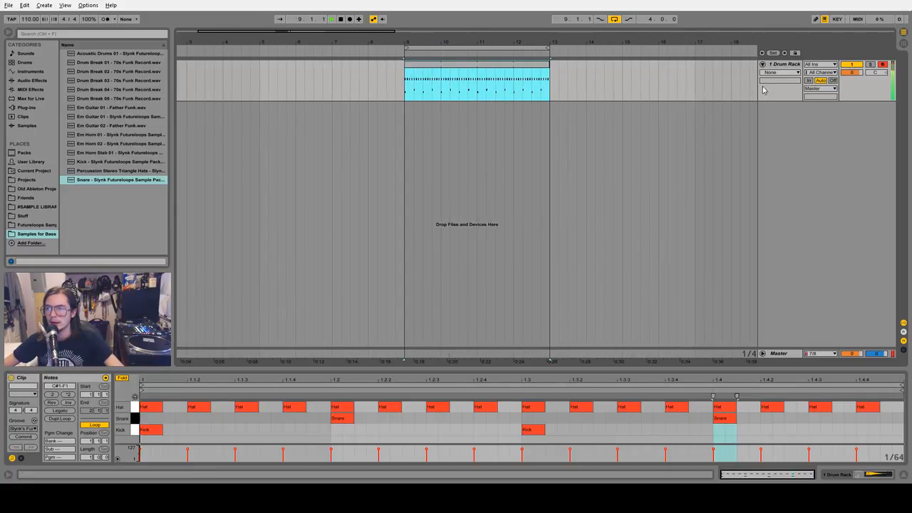
pyautogui.rightClick(783, 66)
pyautogui.click(805, 89)
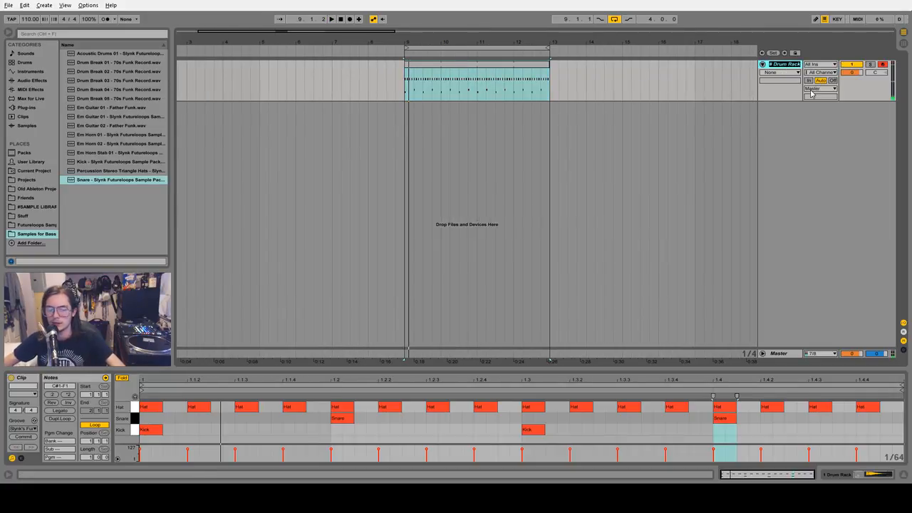
pyautogui.write('Dru')
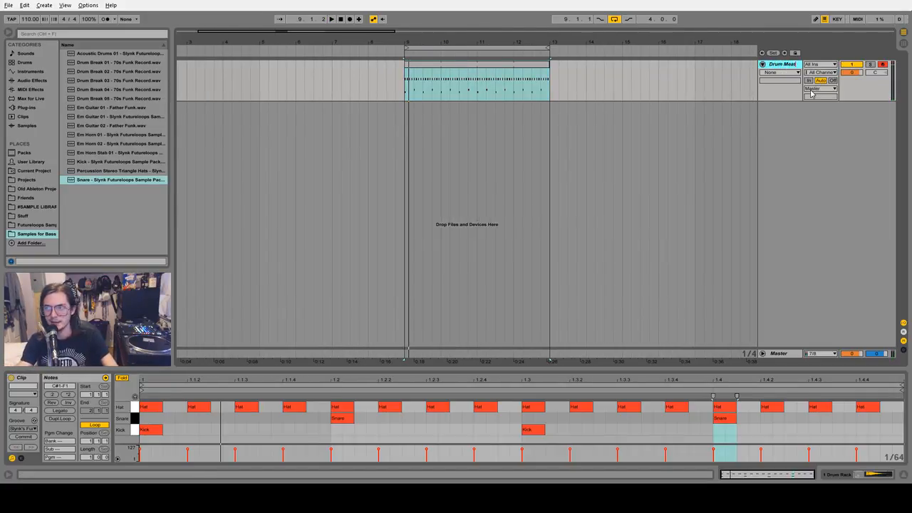
pyautogui.press('Return')
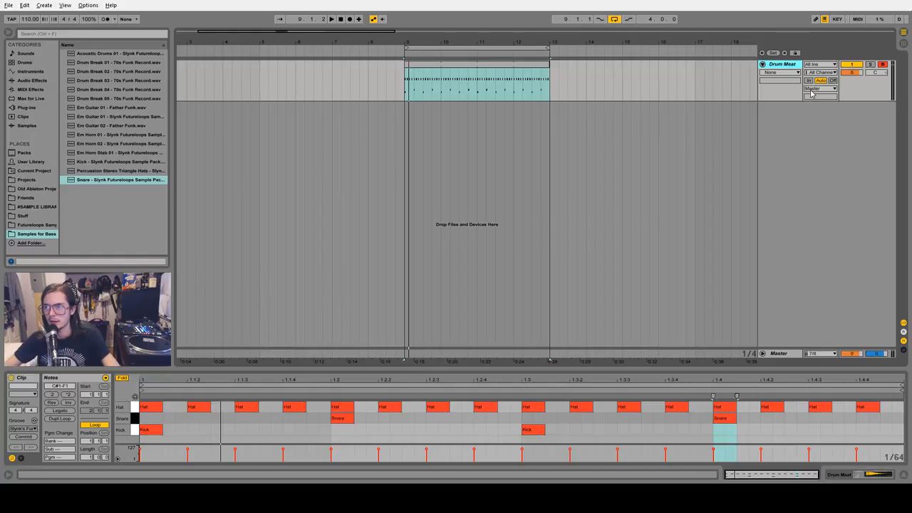
pyautogui.rightClick(773, 69)
pyautogui.click(781, 176)
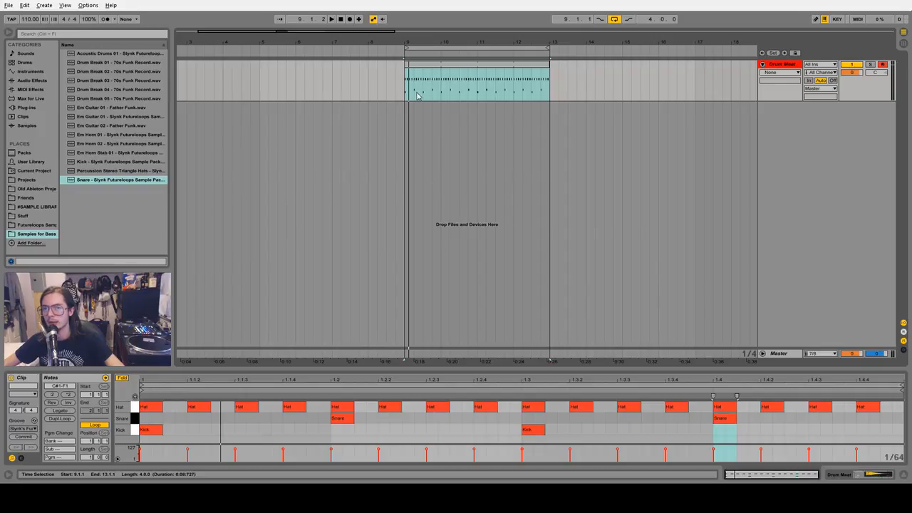
# Delete the hi-hat notes on beats 1, 2, 3 and 4 of the pattern and play it back.
pyautogui.doubleClick(153, 408)
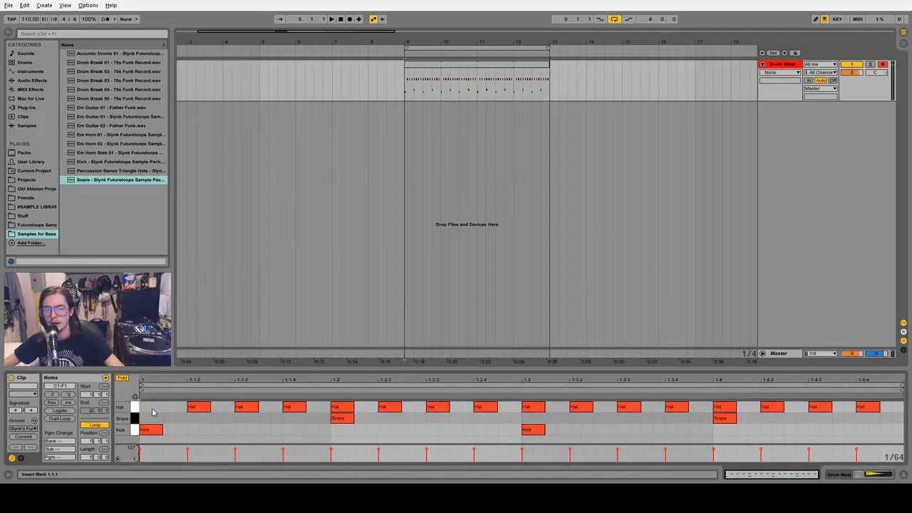
pyautogui.doubleClick(342, 407)
pyautogui.doubleClick(530, 407)
pyautogui.click(723, 408)
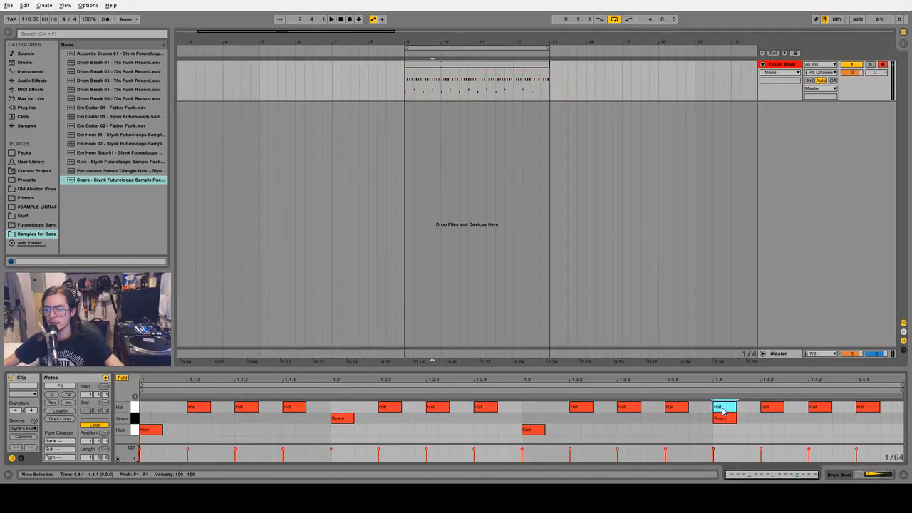
pyautogui.doubleClick(723, 408)
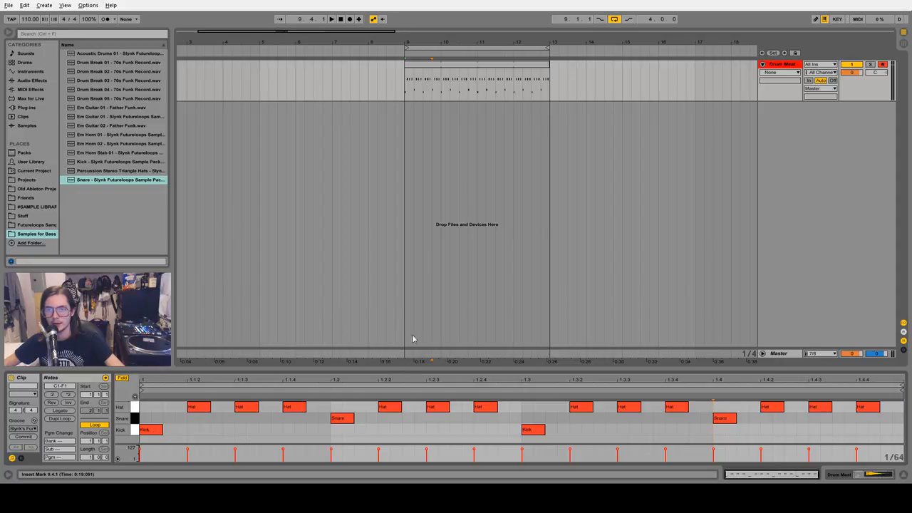
pyautogui.press('space')
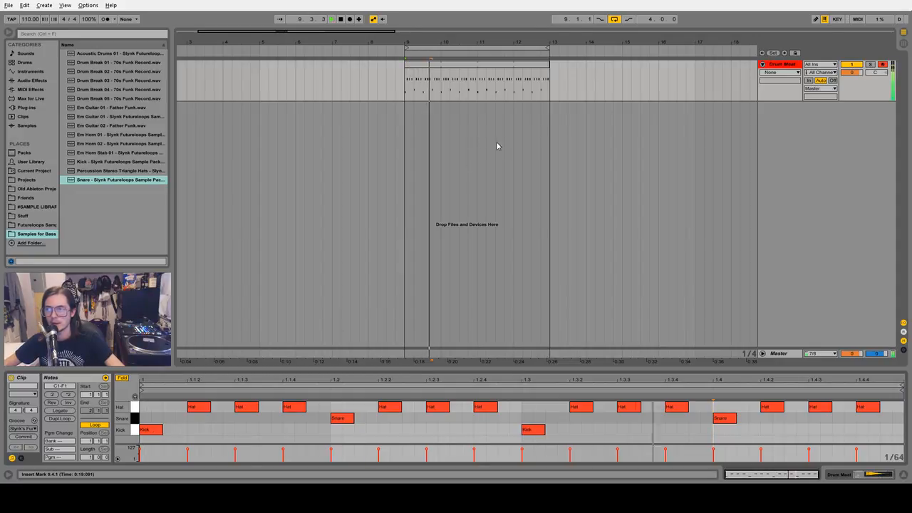
# Insert three audio tracks below the drum track.
pyautogui.click(639, 150)
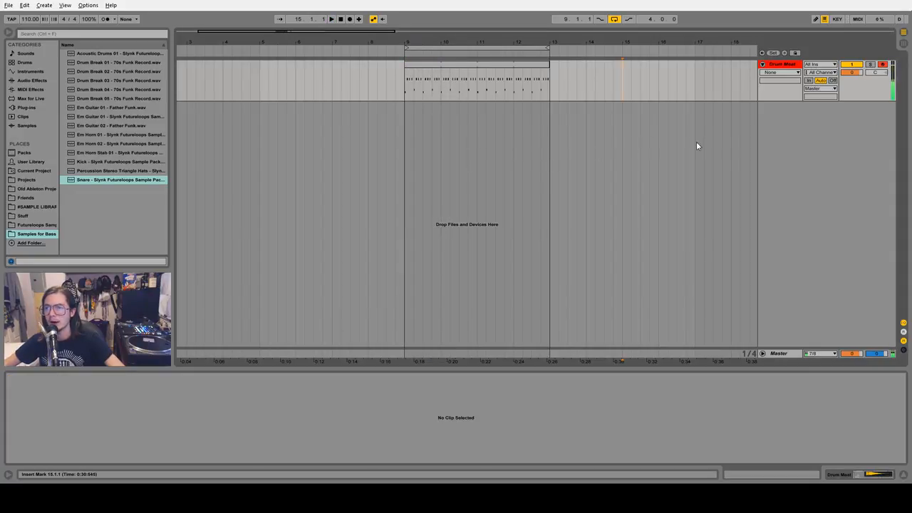
pyautogui.rightClick(805, 134)
pyautogui.click(816, 140)
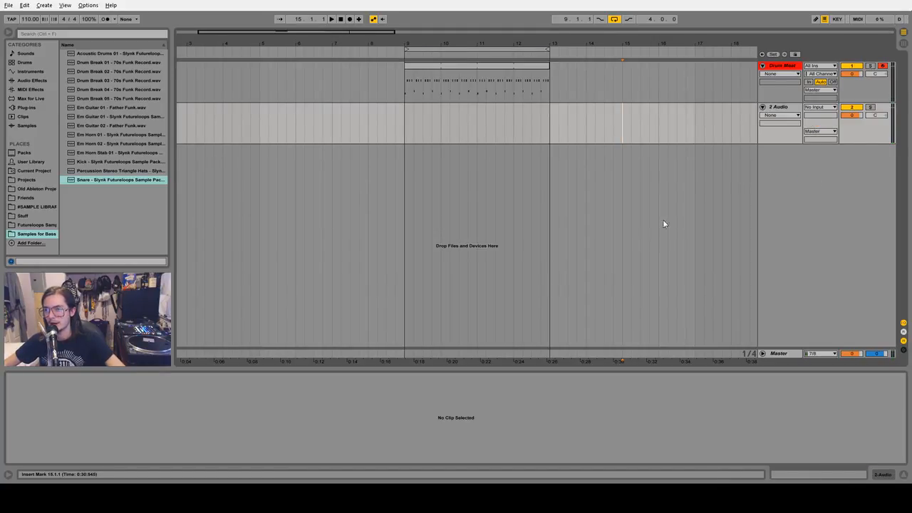
pyautogui.rightClick(783, 158)
pyautogui.click(794, 163)
pyautogui.rightClick(786, 205)
pyautogui.click(793, 210)
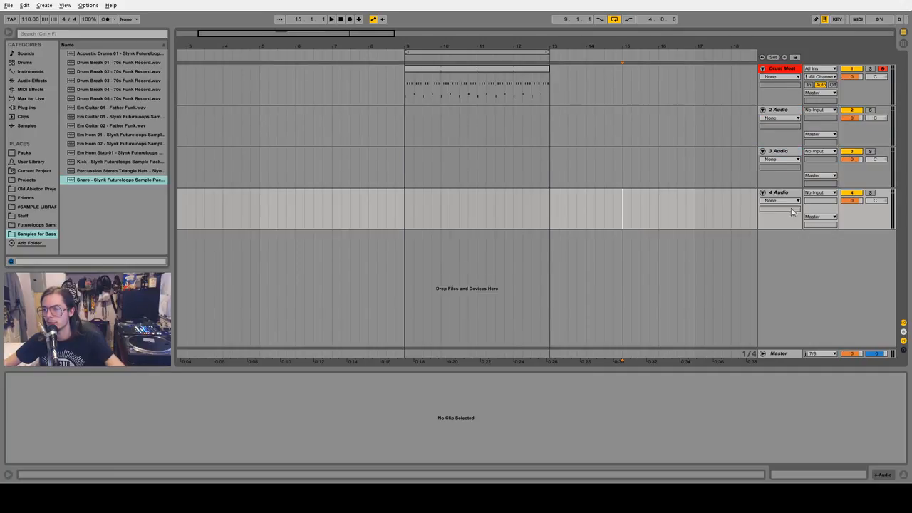
# Group the three new audio tracks and name the group Breaks.
pyautogui.keyDown('shift'); pyautogui.click(782, 112); pyautogui.keyUp('shift')
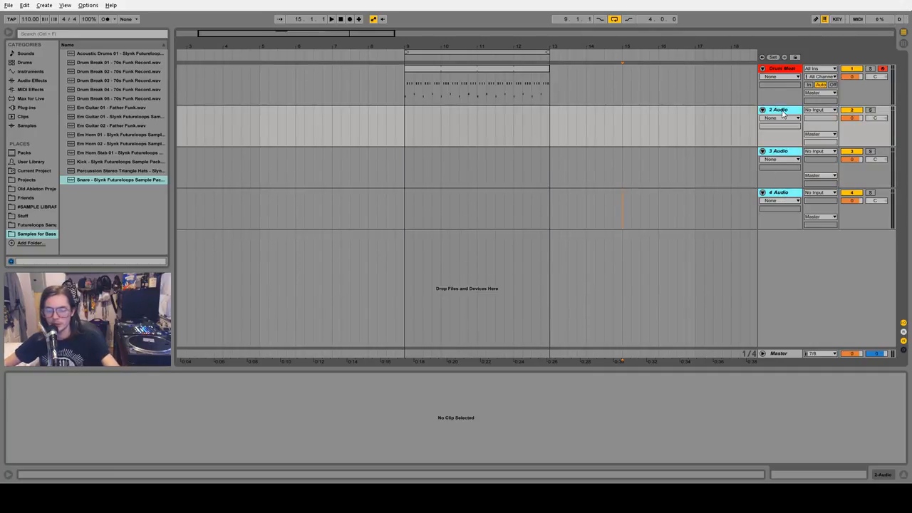
pyautogui.hotkey('ctrl', 'g')
pyautogui.rightClick(783, 111)
pyautogui.click(803, 150)
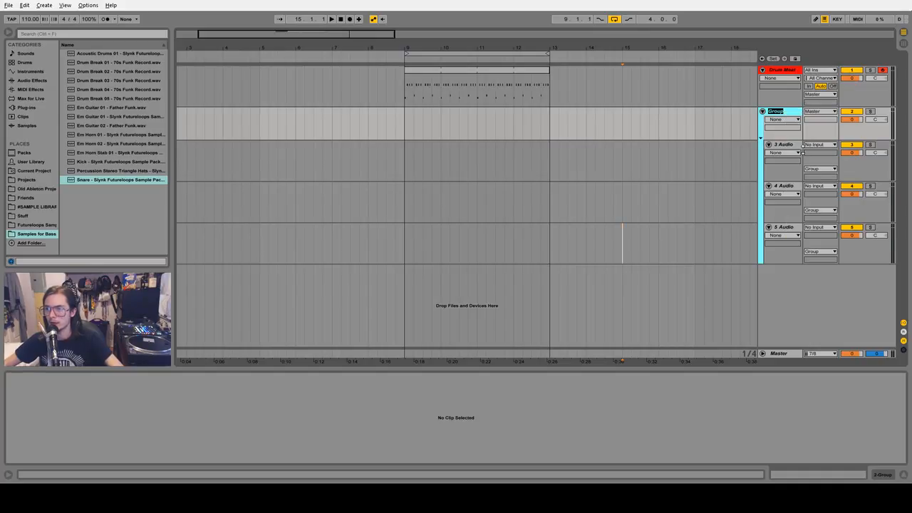
pyautogui.write('Breaks')
pyautogui.press('Return')
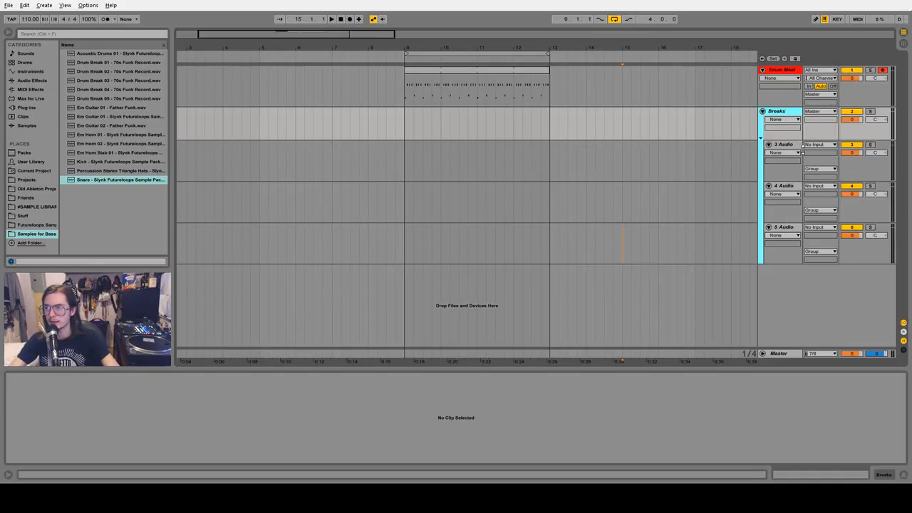
# Colour the Breaks group and its three audio tracks orange.
pyautogui.click(790, 146)
pyautogui.click(782, 112)
pyautogui.rightClick(783, 111)
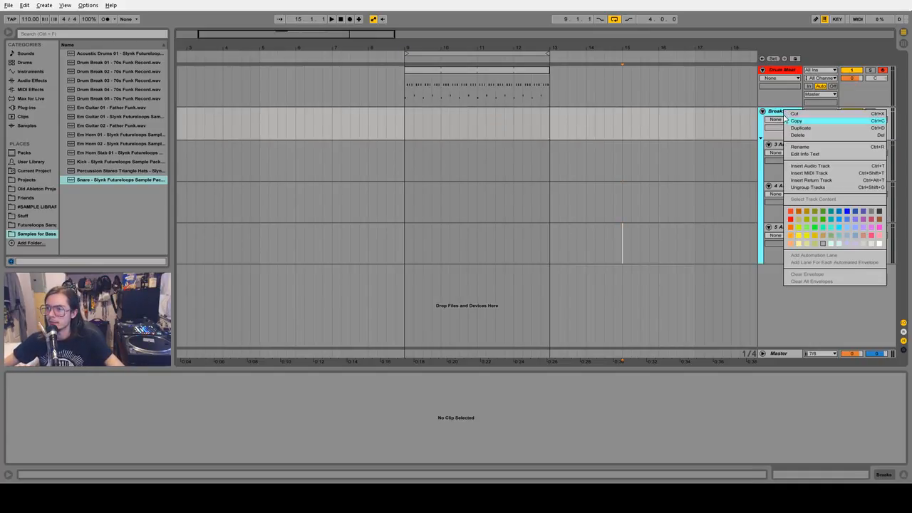
pyautogui.click(790, 235)
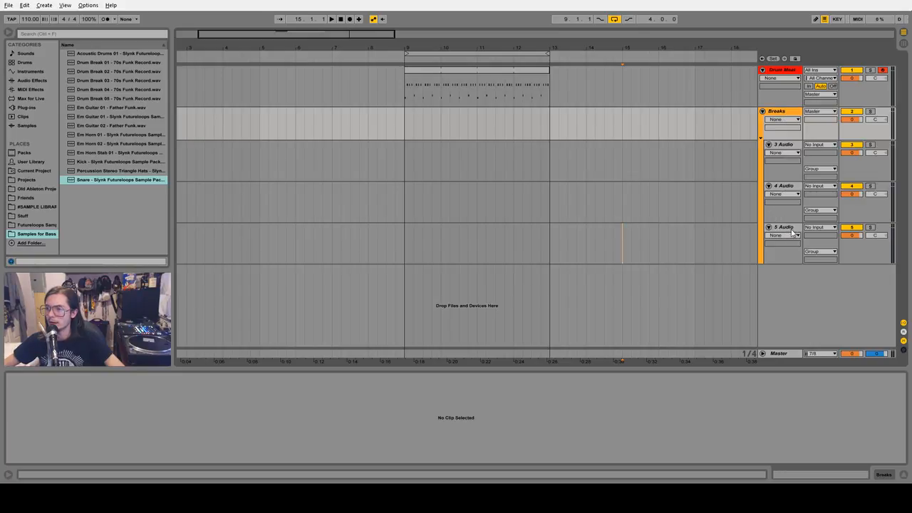
pyautogui.click(787, 145)
pyautogui.click(783, 227)
pyautogui.rightClick(783, 228)
pyautogui.click(789, 325)
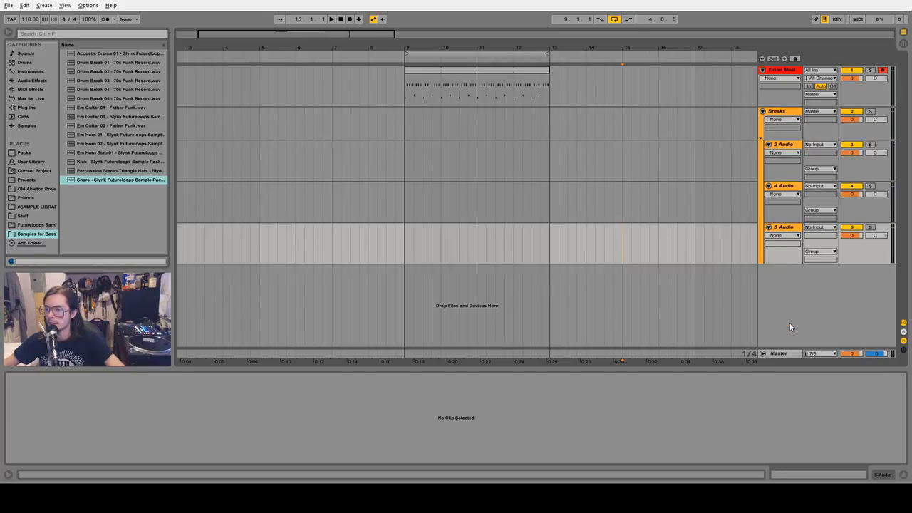
pyautogui.click(705, 168)
pyautogui.click(782, 112)
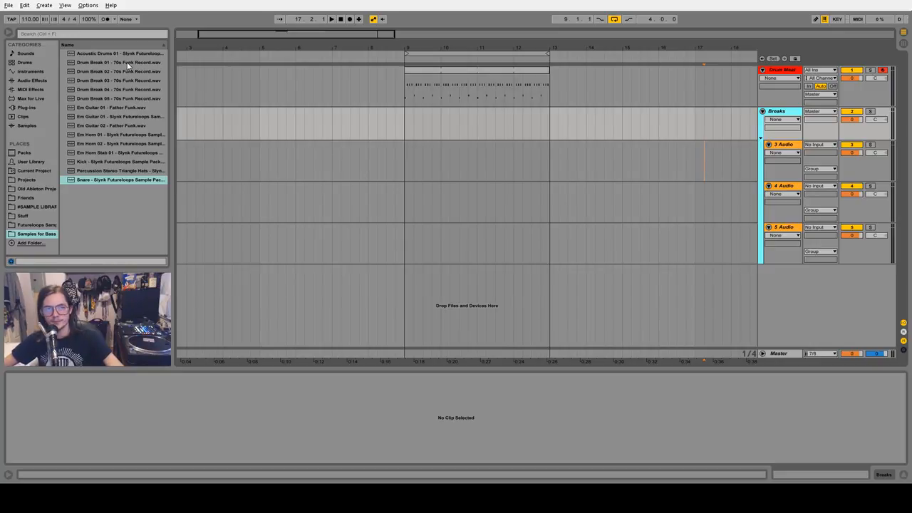
# Place Drum Break 01 - 70s Funk Record.wav at bar 9 on the first Breaks track, solo that track and play the clip.
pyautogui.moveTo(133, 62); pyautogui.dragTo(406, 154)
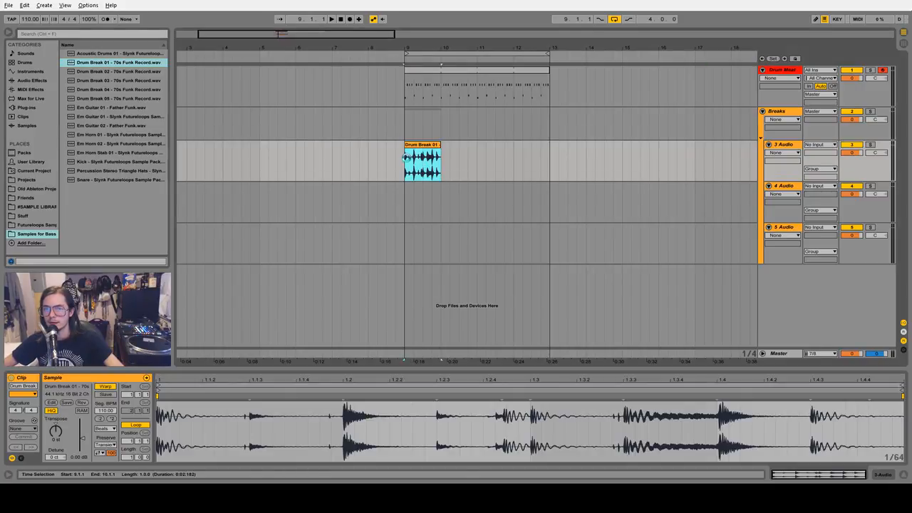
pyautogui.click(870, 147)
pyautogui.press('space')
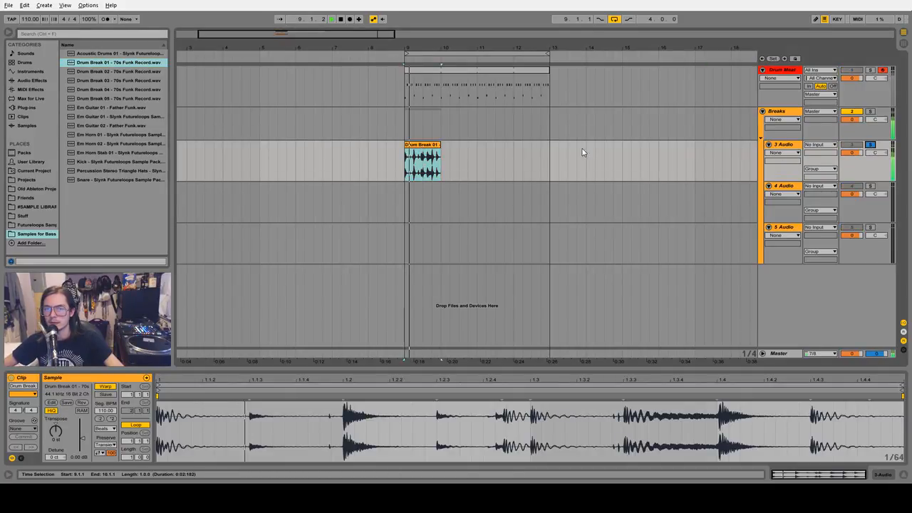
pyautogui.click(495, 163)
pyautogui.click(433, 144)
pyautogui.press('space')
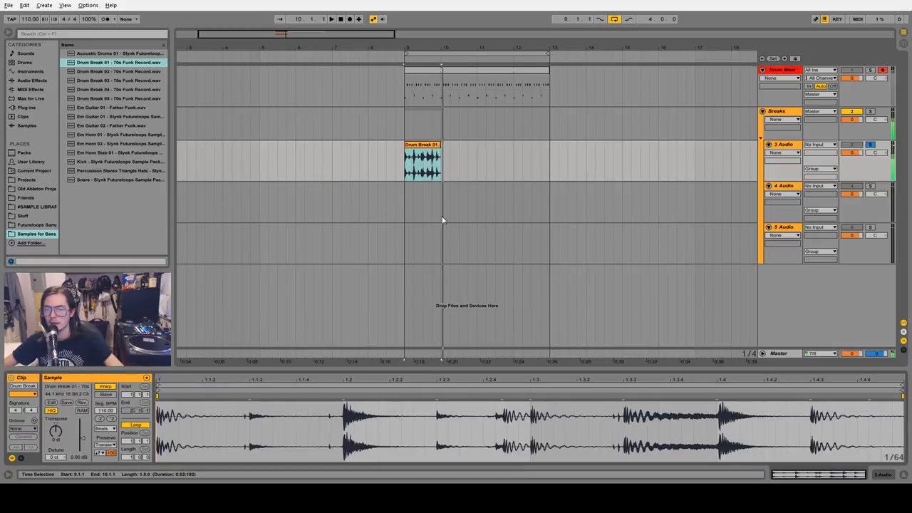
# Place Drum Break 02 - 70s Funk Record.wav at bar 9 on the second Breaks track, solo that track and play the clip.
pyautogui.moveTo(120, 73); pyautogui.dragTo(406, 207)
pyautogui.click(869, 187)
pyautogui.press('space')
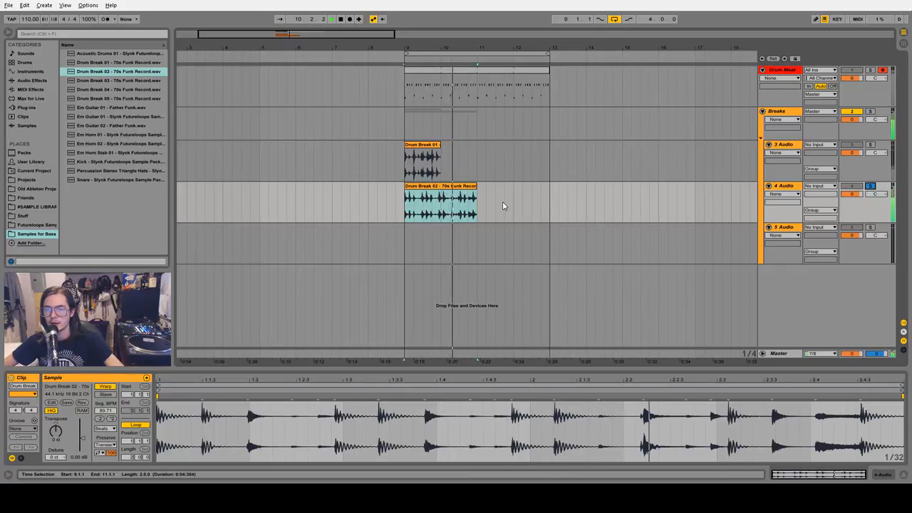
pyautogui.press('space')
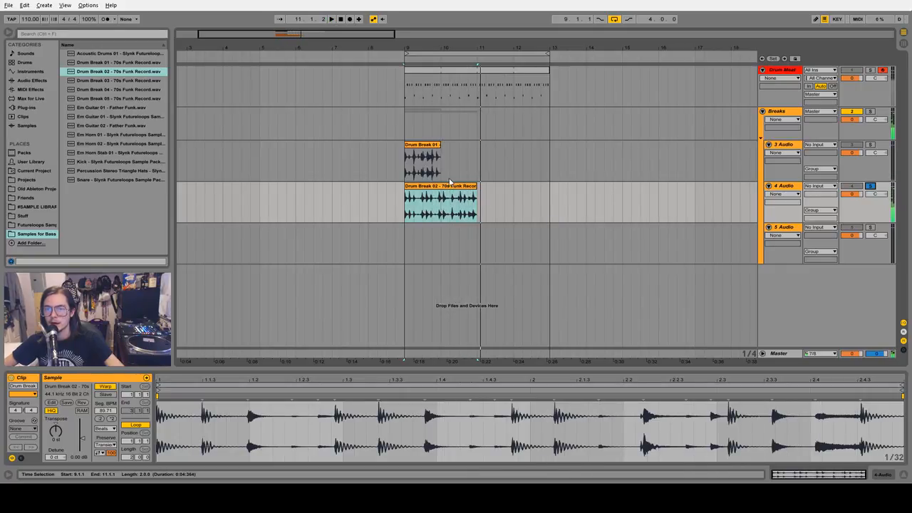
# Try Drum Break 03 - 70s Funk Record.wav at bar 9 on the soloed third Breaks track, then delete the clip.
pyautogui.moveTo(108, 83); pyautogui.dragTo(407, 239)
pyautogui.press('space')
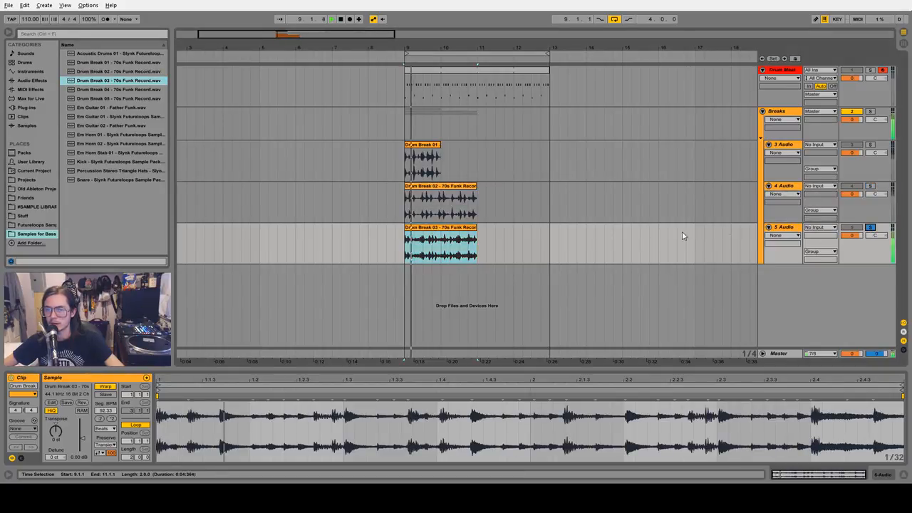
pyautogui.click(495, 246)
pyautogui.click(470, 242)
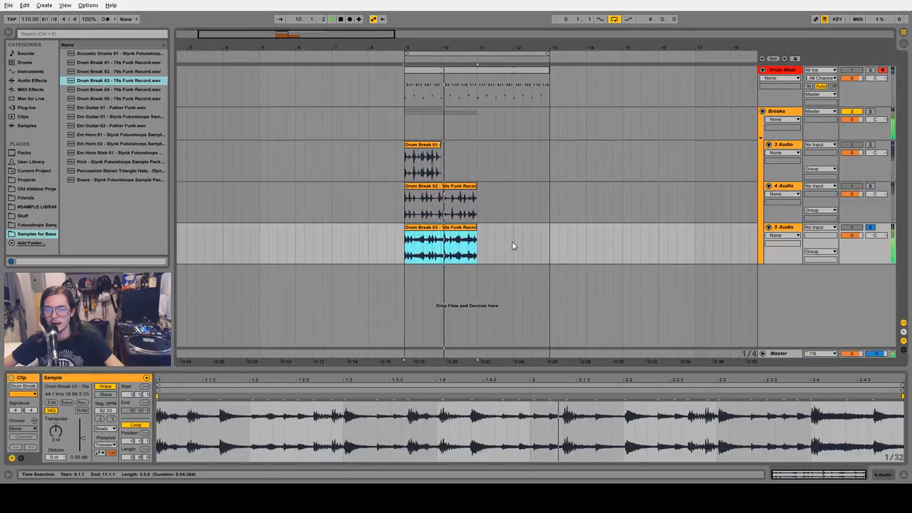
pyautogui.press('Delete')
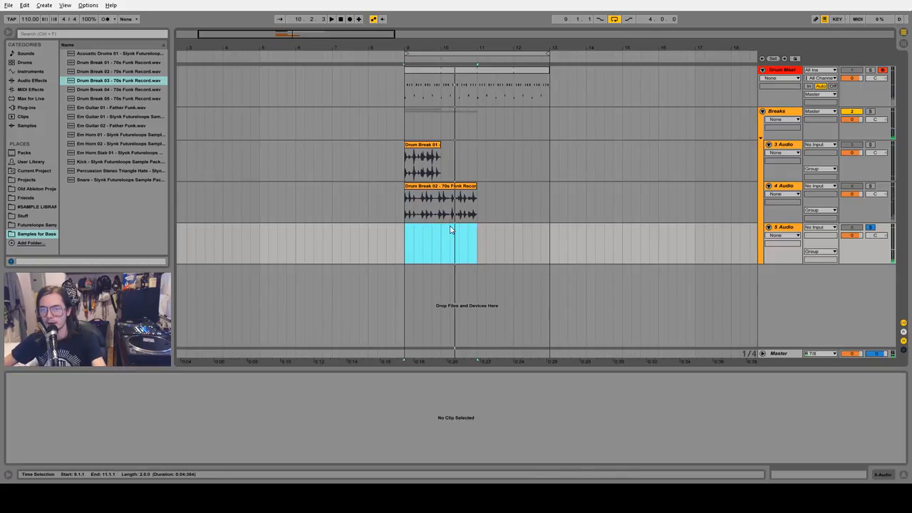
# Place Drum Break 04 - 70s Funk Record.wav at bar 9 on the third Breaks track and add a fourth audio track below it.
pyautogui.click(441, 238)
pyautogui.click(109, 90)
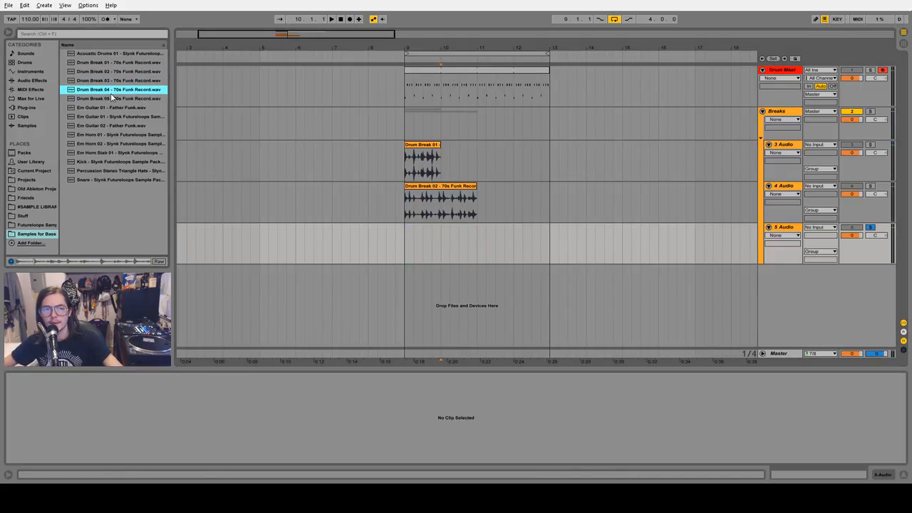
pyautogui.moveTo(112, 92); pyautogui.dragTo(409, 243)
pyautogui.click(795, 228)
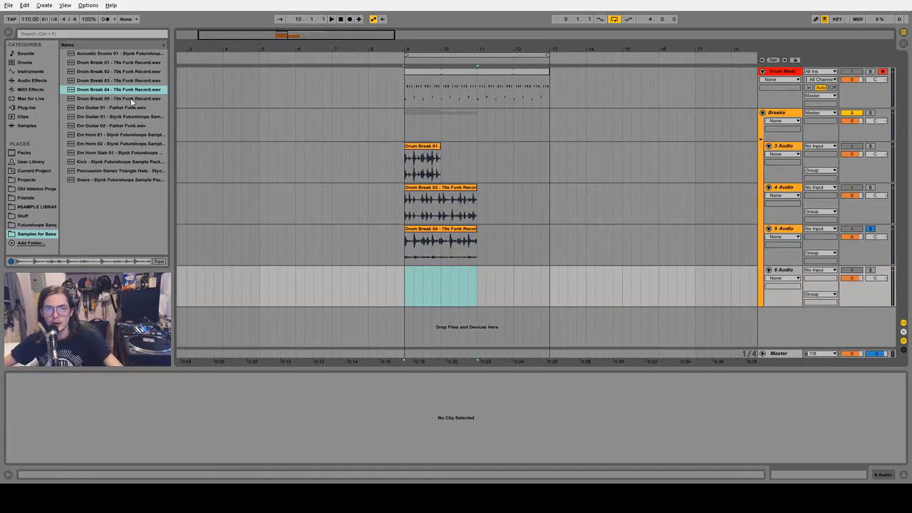
# Place Drum Break 05 - 70s Funk Record.wav at bar 9 on the fourth Breaks track, solo that track and play the clip.
pyautogui.moveTo(130, 98); pyautogui.dragTo(409, 285)
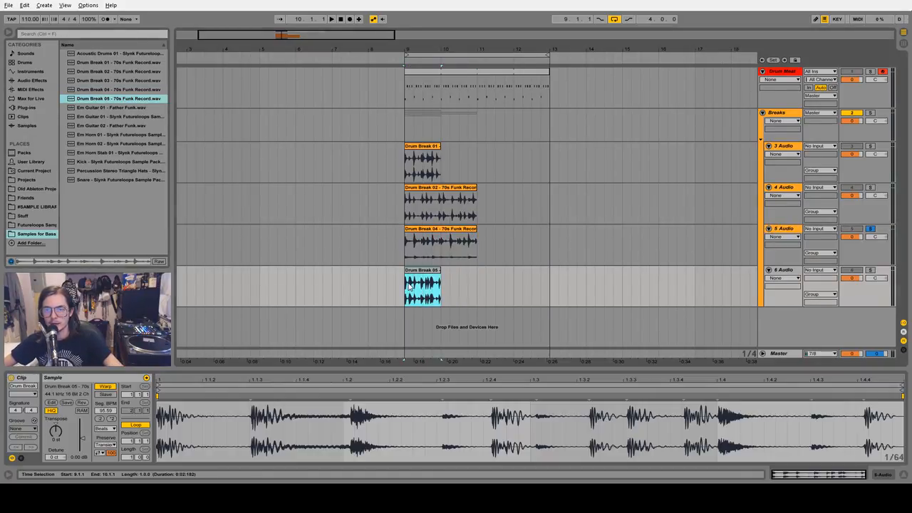
pyautogui.click(870, 270)
pyautogui.press('space')
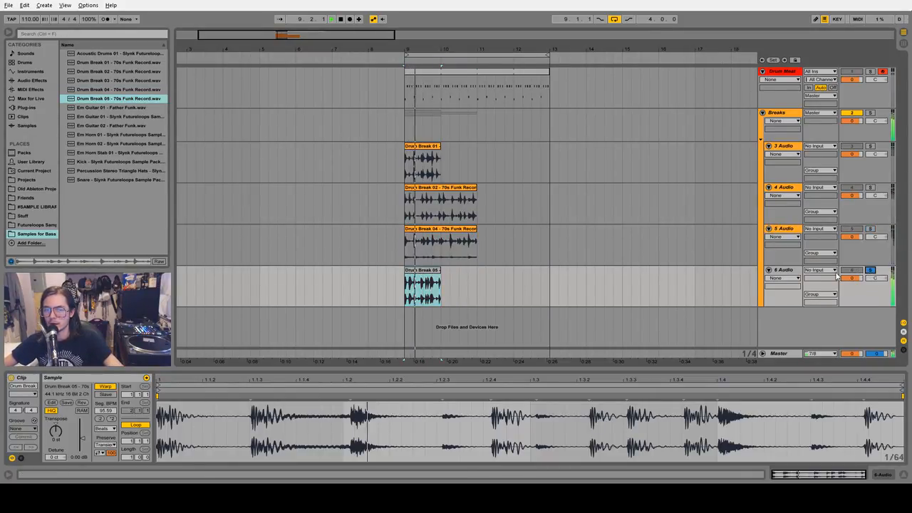
pyautogui.click(501, 287)
pyautogui.click(488, 177)
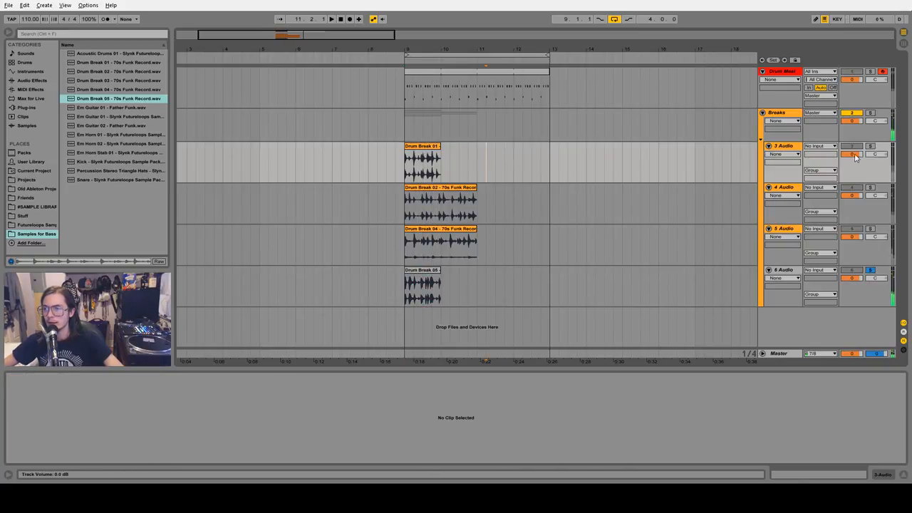
pyautogui.press('space')
# Solo the first Breaks track and open its Drum Break 01 clip for sample editing.
pyautogui.click(870, 145)
pyautogui.click(423, 162)
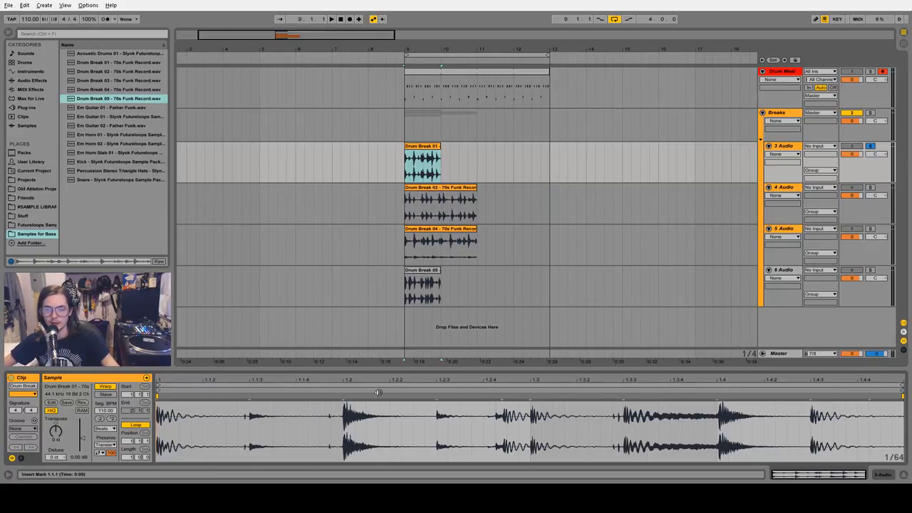
pyautogui.click(282, 417)
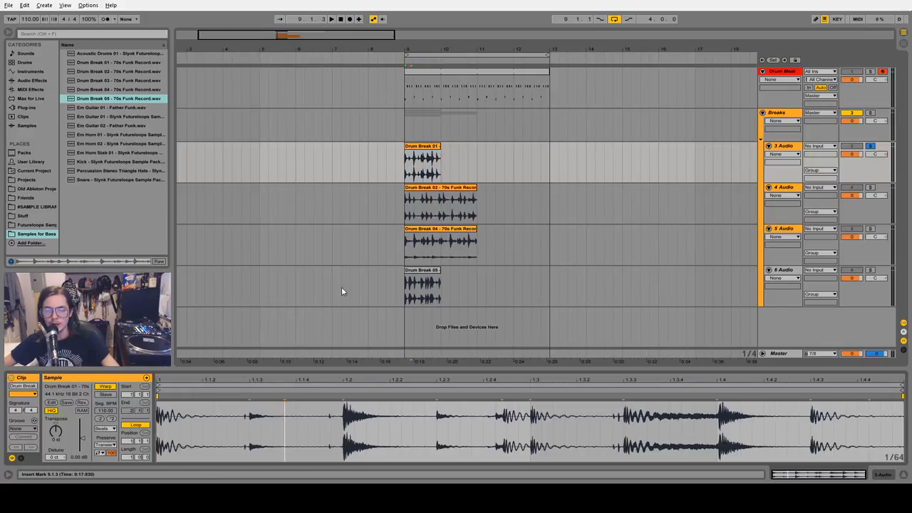
pyautogui.click(450, 156)
pyautogui.click(425, 146)
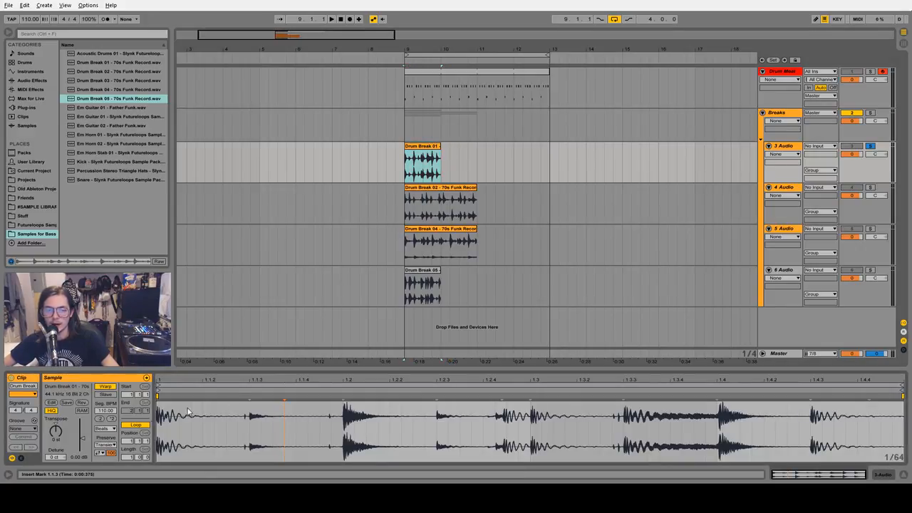
# Keep the Drum Break 01 clip in Beats warp mode and turn its transient looping off, consulting the Info View.
pyautogui.click(112, 429)
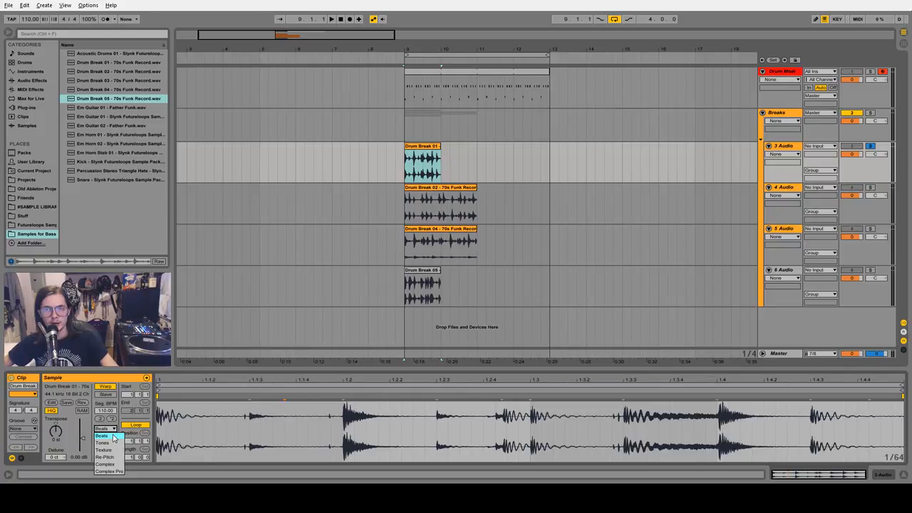
pyautogui.click(114, 436)
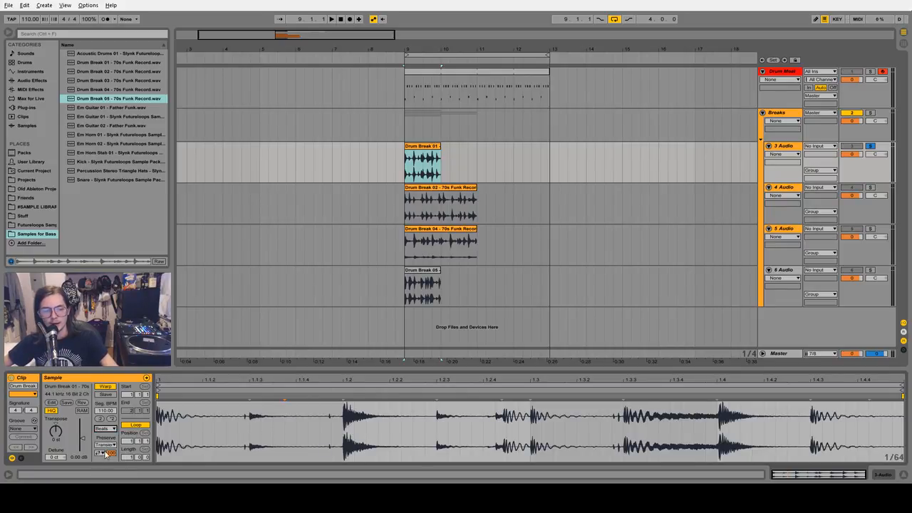
pyautogui.click(100, 453)
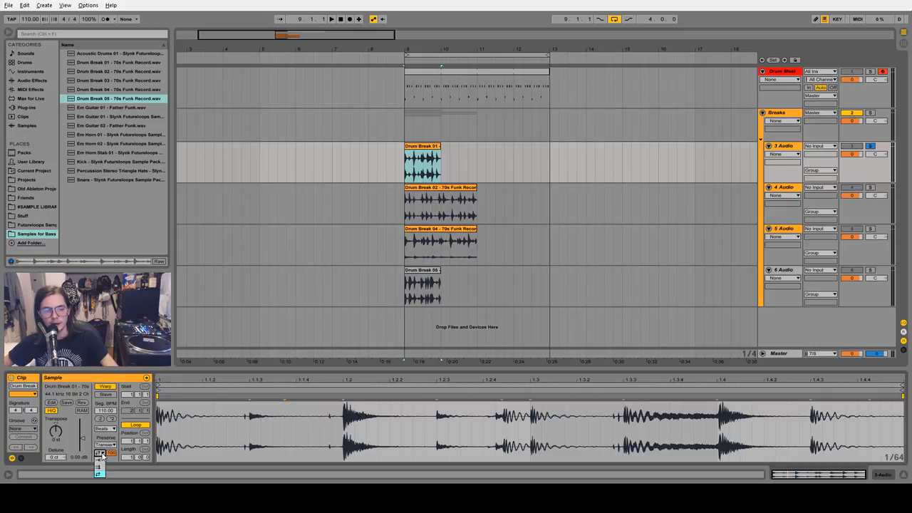
pyautogui.click(102, 454)
pyautogui.click(10, 474)
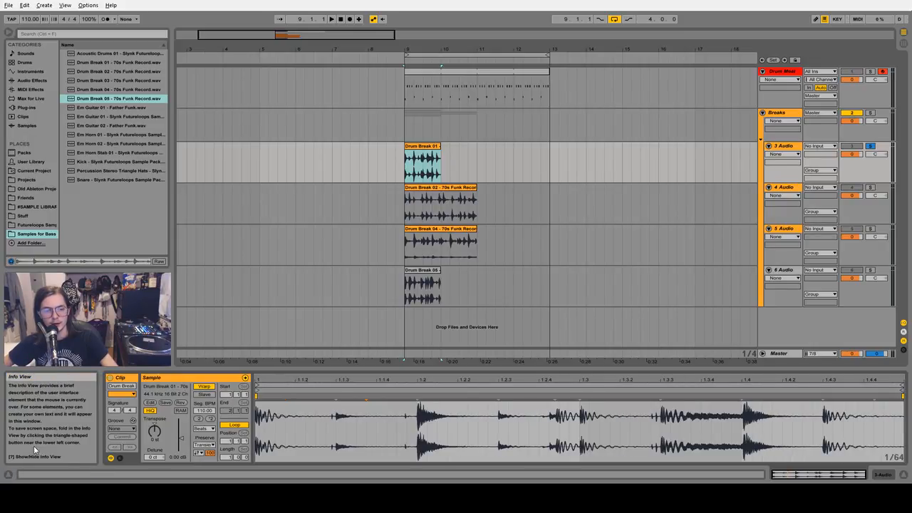
pyautogui.click(199, 453)
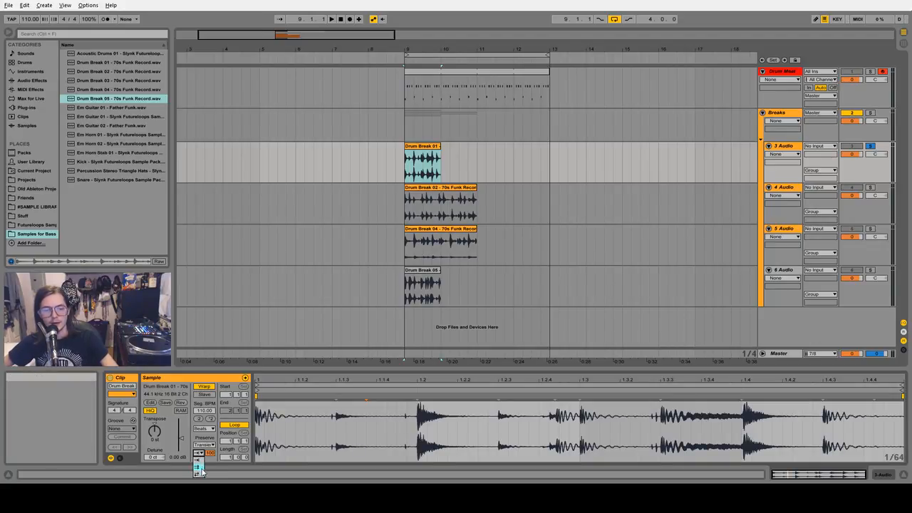
pyautogui.click(198, 473)
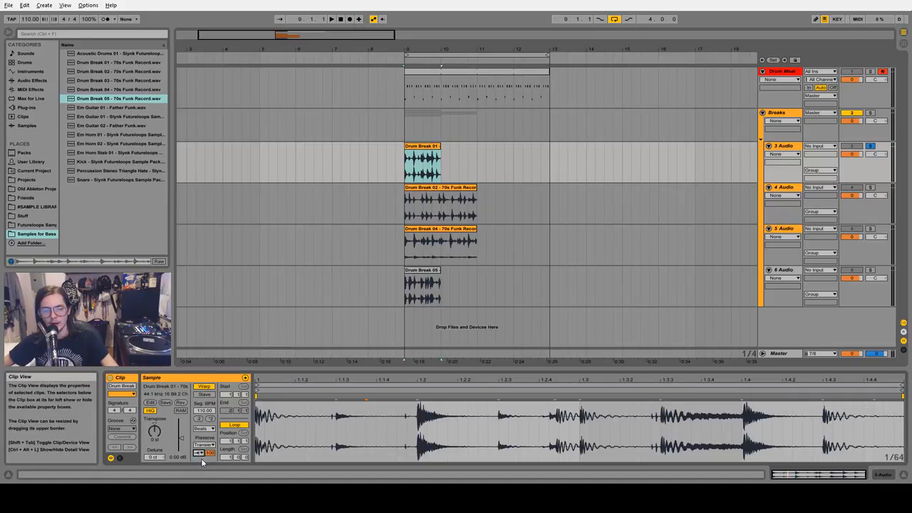
pyautogui.click(9, 475)
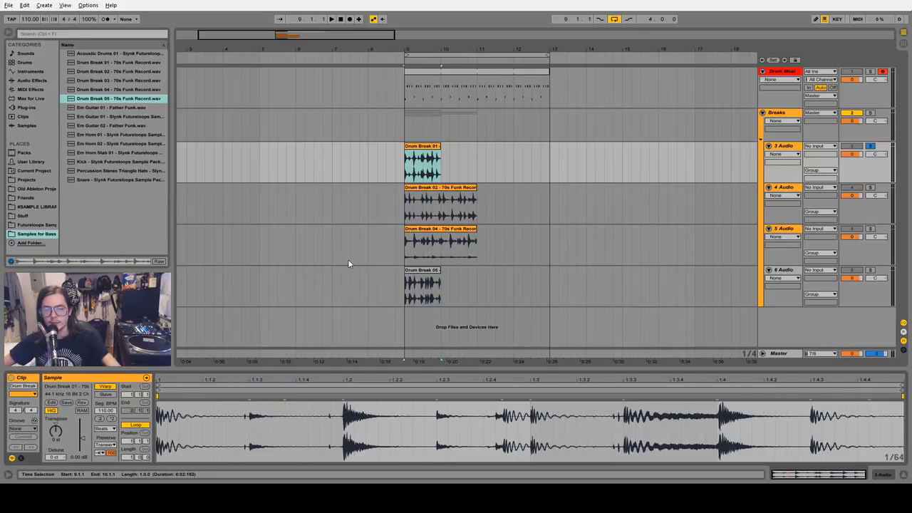
# Set the Drum Break 01 clip's grid to a fixed 1/16 and add a warp marker on the hit at 1.1.3.
pyautogui.rightClick(372, 419)
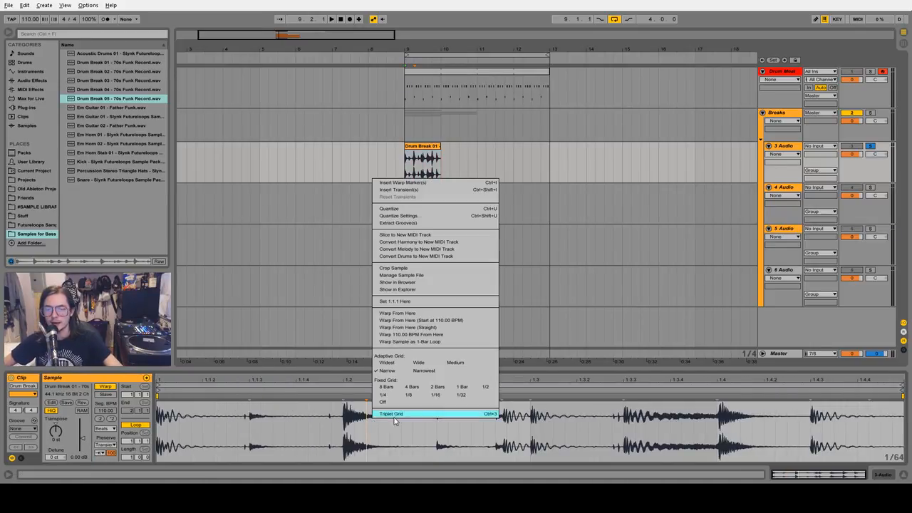
pyautogui.click(435, 394)
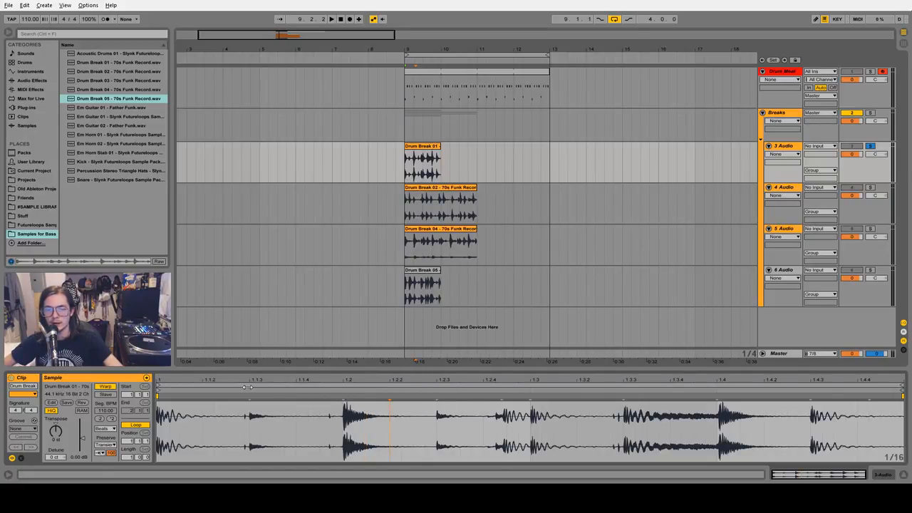
pyautogui.moveTo(248, 381)
pyautogui.mouseDown()
pyautogui.moveTo(320, 403)
pyautogui.moveTo(411, 375)
pyautogui.mouseUp()
pyautogui.doubleClick(320, 399)
pyautogui.moveTo(165, 380); pyautogui.dragTo(163, 406)
pyautogui.click(163, 399)
# Add warp markers on the hits at 1.2, 1.2.3 and 1.3, and align the hit just before 1.3 to 1.2.4.
pyautogui.moveTo(234, 380); pyautogui.dragTo(285, 346)
pyautogui.moveTo(352, 379)
pyautogui.mouseDown()
pyautogui.moveTo(360, 398)
pyautogui.moveTo(350, 381)
pyautogui.mouseUp()
pyautogui.doubleClick(326, 397)
pyautogui.doubleClick(472, 396)
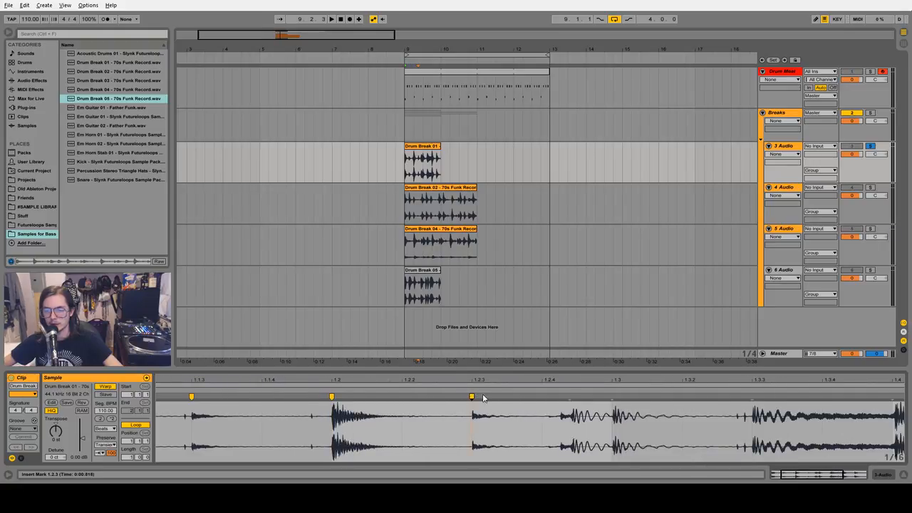
pyautogui.doubleClick(611, 396)
pyautogui.moveTo(617, 380); pyautogui.dragTo(496, 379)
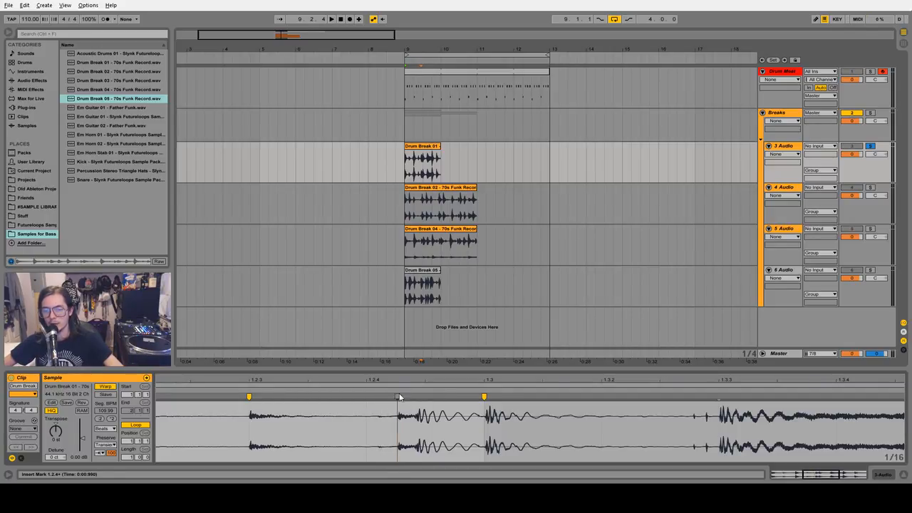
pyautogui.moveTo(397, 395)
pyautogui.mouseDown()
pyautogui.moveTo(366, 396)
pyautogui.moveTo(406, 382)
pyautogui.moveTo(543, 385)
pyautogui.mouseUp()
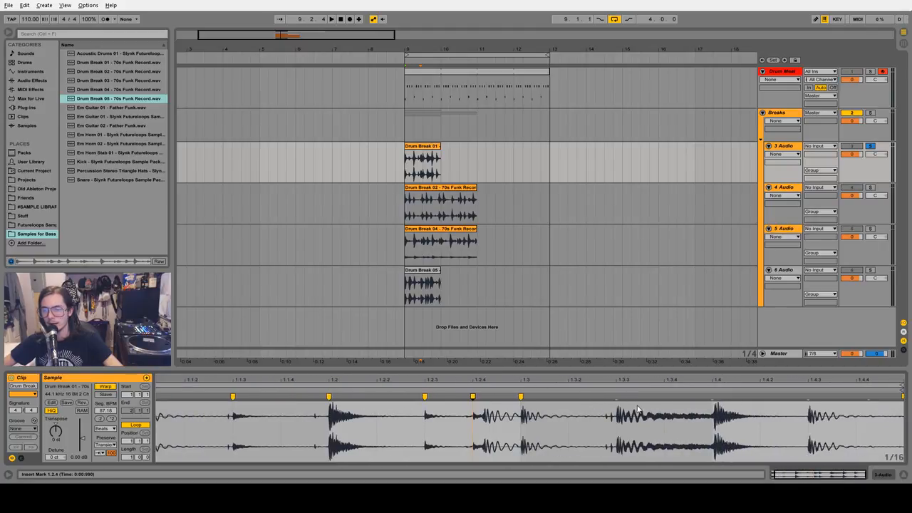
# Add warp markers at 1.3.3, 1.4 and 1.4.3, and move a new marker for the last hit to 1.4.4.
pyautogui.doubleClick(617, 396)
pyautogui.doubleClick(712, 397)
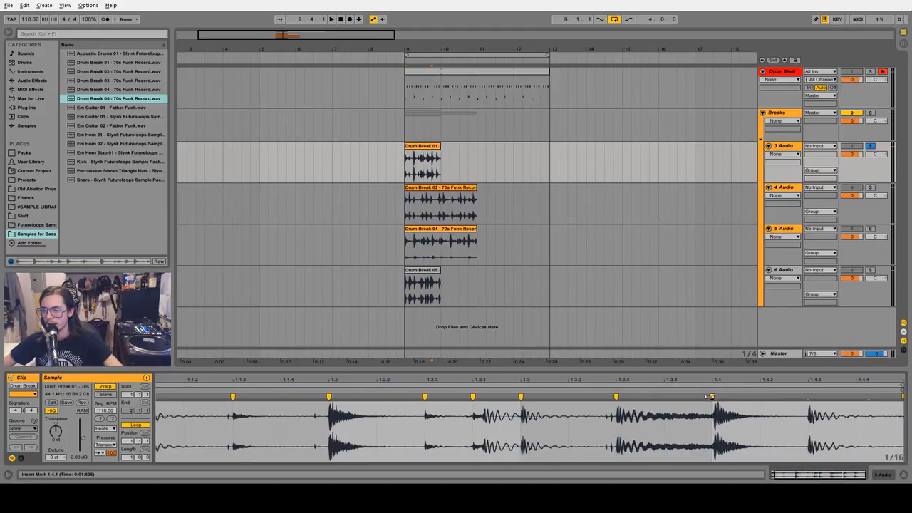
pyautogui.doubleClick(808, 396)
pyautogui.click(869, 411)
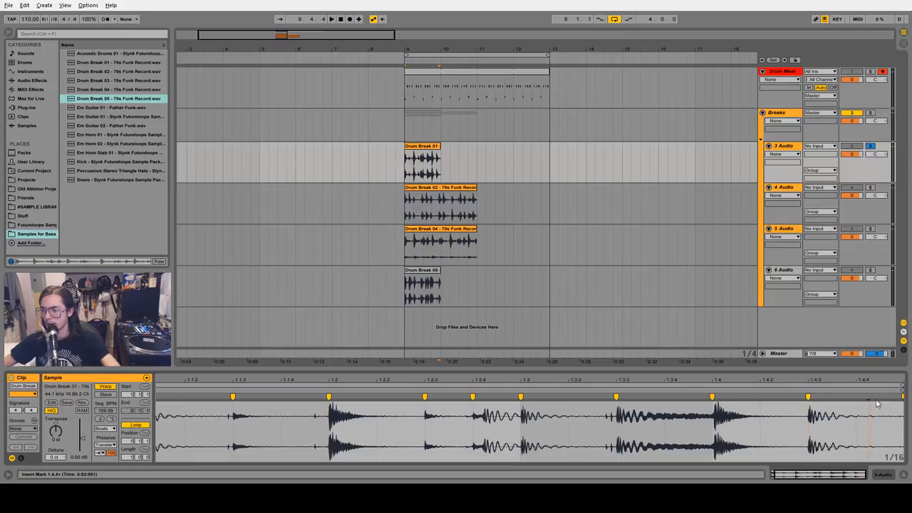
pyautogui.doubleClick(869, 396)
pyautogui.moveTo(869, 397)
pyautogui.mouseDown()
pyautogui.moveTo(856, 396)
pyautogui.moveTo(908, 403)
pyautogui.mouseUp()
# Realign the warp marker at 1.4 so the snare's transient starts exactly on that beat.
pyautogui.moveTo(832, 380); pyautogui.dragTo(799, 382)
pyautogui.moveTo(650, 380); pyautogui.dragTo(649, 381)
pyautogui.click(637, 409)
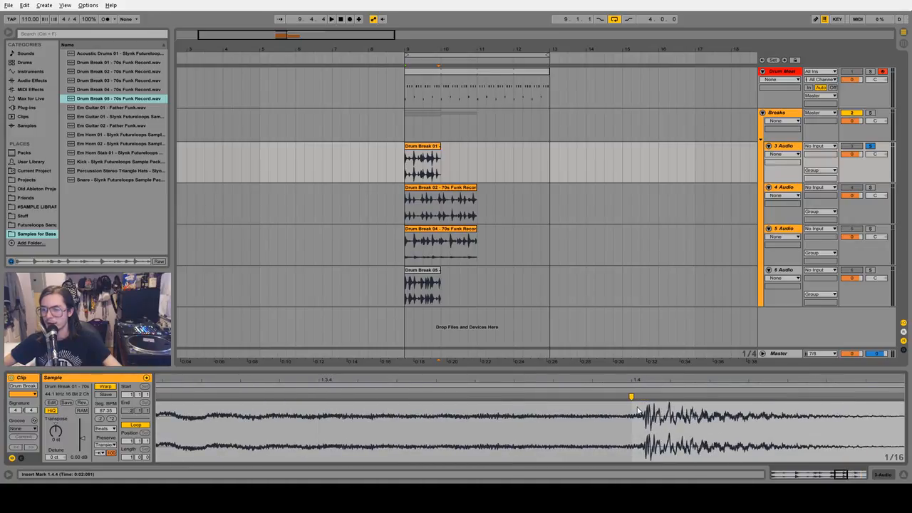
pyautogui.click(631, 396)
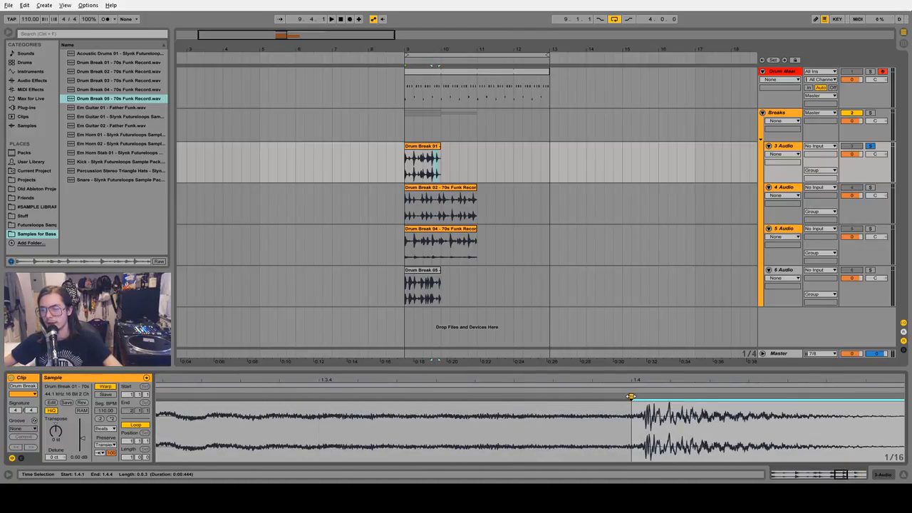
pyautogui.click(631, 396)
pyautogui.moveTo(631, 396)
pyautogui.mouseDown()
pyautogui.moveTo(593, 399)
pyautogui.moveTo(627, 396)
pyautogui.moveTo(630, 381)
pyautogui.moveTo(503, 381)
pyautogui.moveTo(719, 382)
pyautogui.mouseUp()
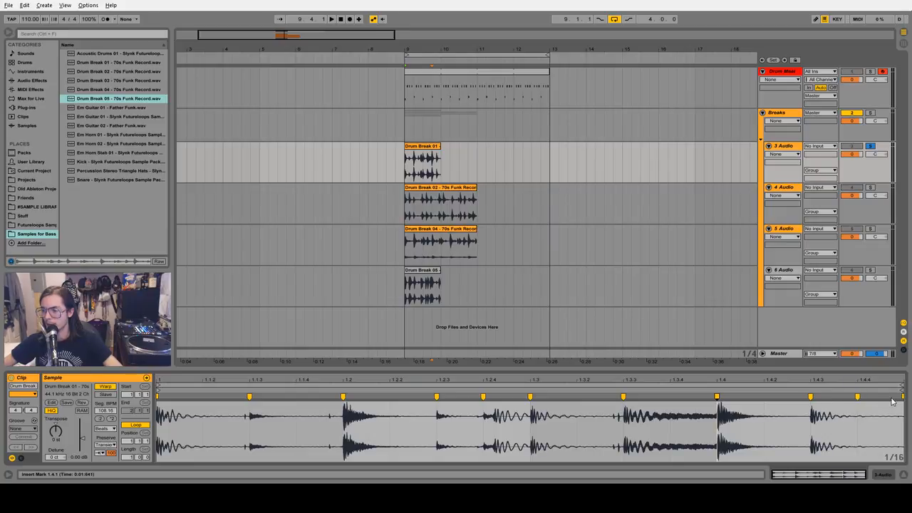
# Review the clip's Preserve setting and the segments between warp markers, and play the Drum Break 01 clip from bar 9.
pyautogui.click(107, 445)
pyautogui.click(114, 439)
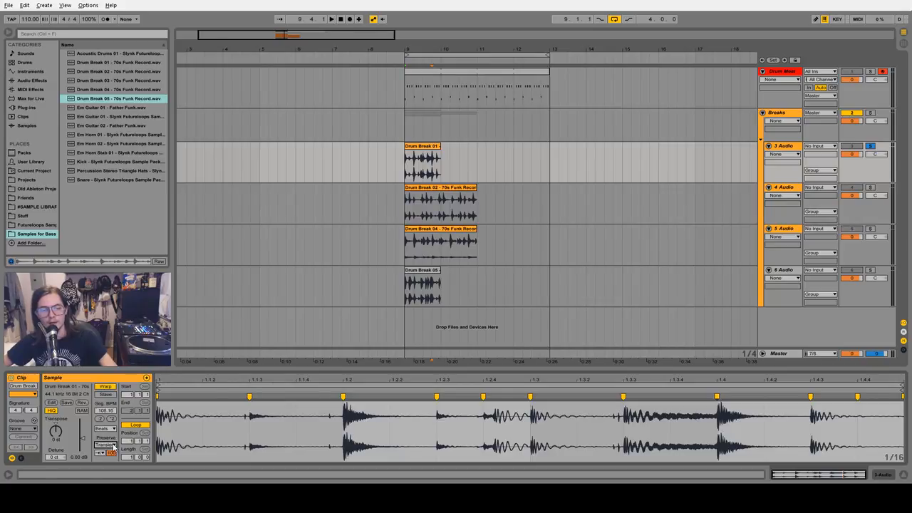
pyautogui.moveTo(247, 426); pyautogui.dragTo(191, 428)
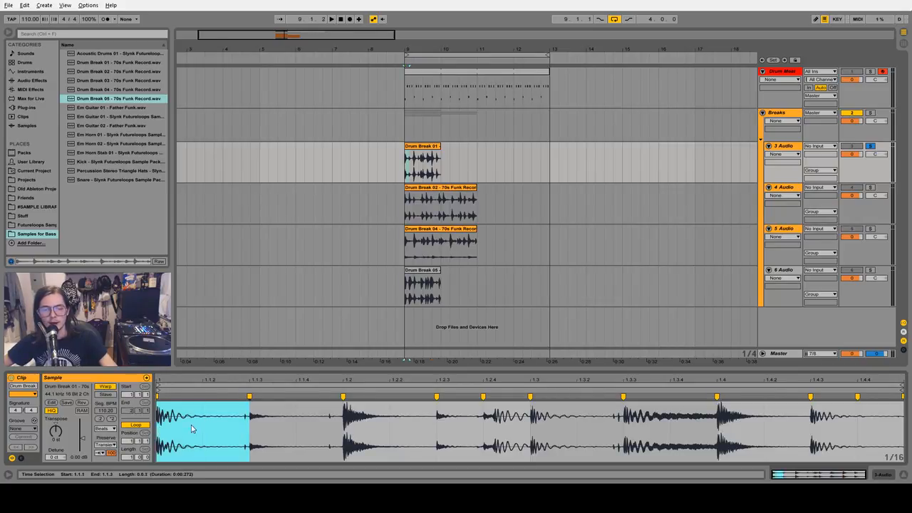
pyautogui.moveTo(249, 431); pyautogui.dragTo(436, 425)
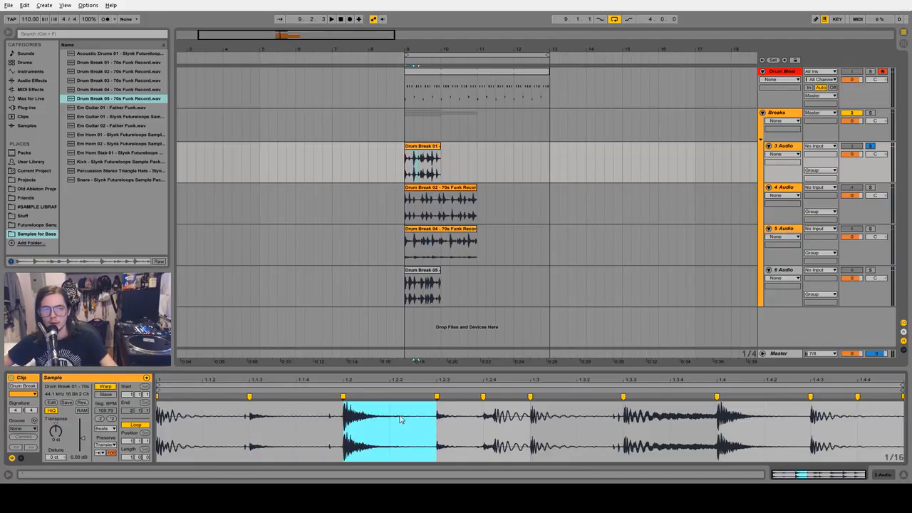
pyautogui.click(436, 158)
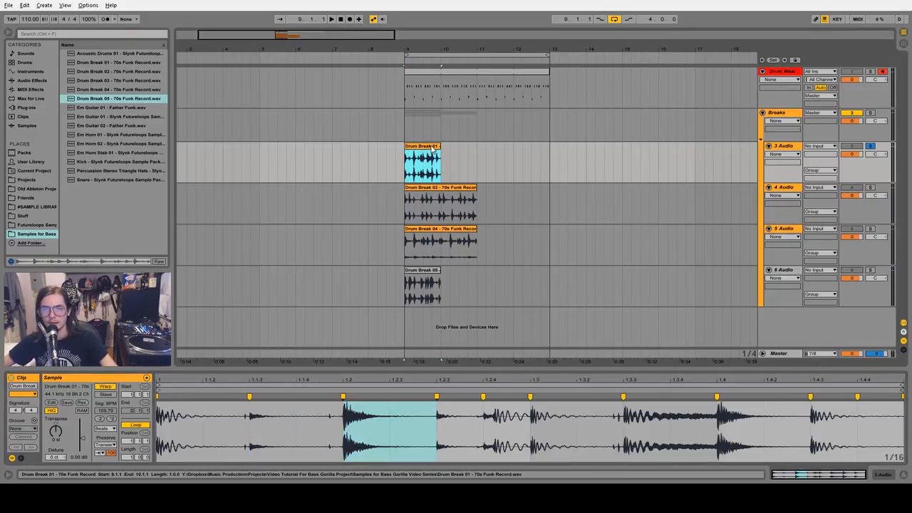
pyautogui.press('space')
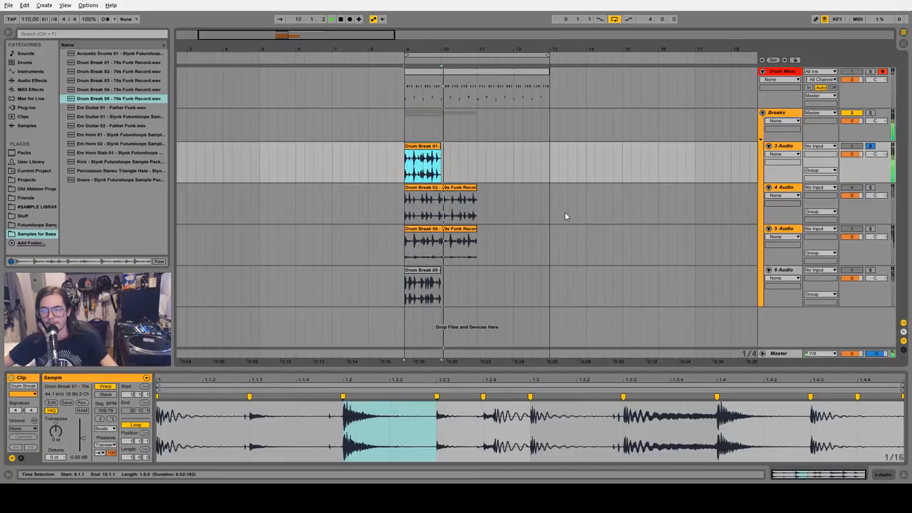
# Extend the looped Drum Break 01 clip to bar 13 and play it from bar 9.
pyautogui.press('space')
pyautogui.moveTo(441, 147); pyautogui.dragTo(550, 146)
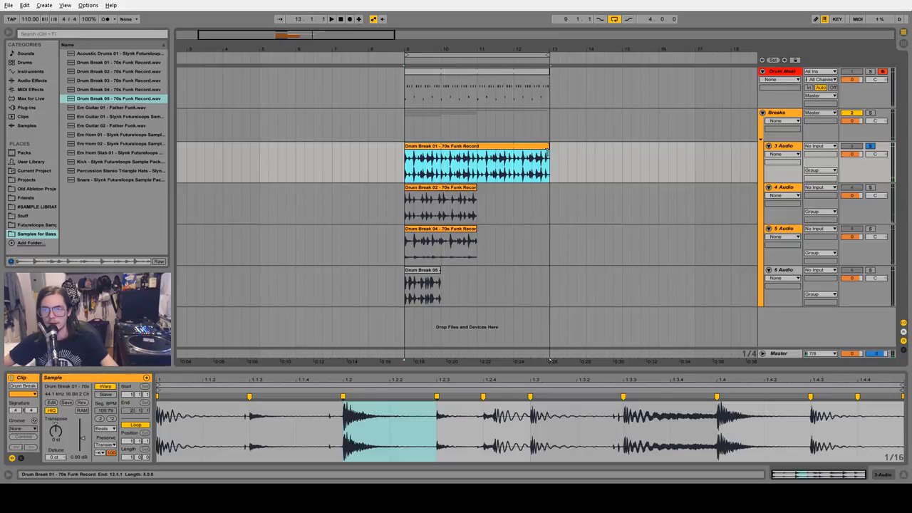
pyautogui.press('space')
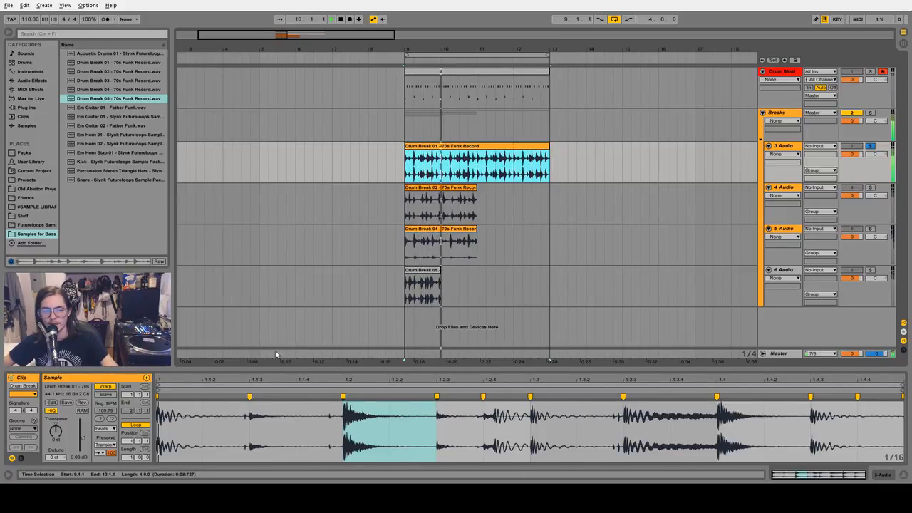
pyautogui.press('space')
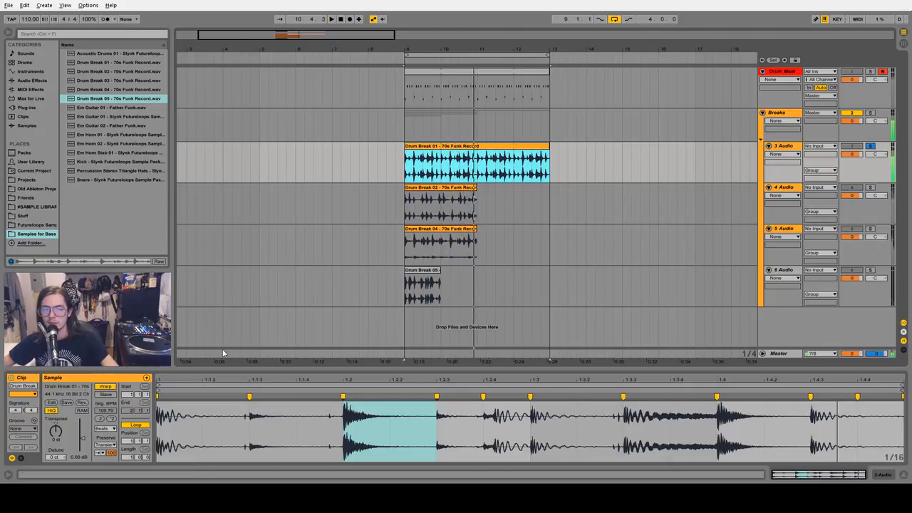
# Apply Slynk's Funky Groove to the Drum Break 01 clip and play it with the swing.
pyautogui.click(24, 428)
pyautogui.click(32, 441)
pyautogui.press('space')
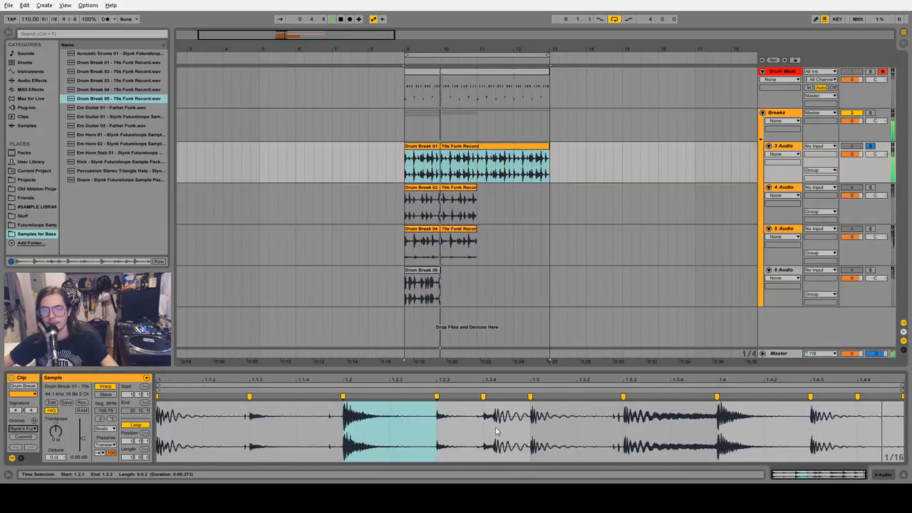
pyautogui.press('space')
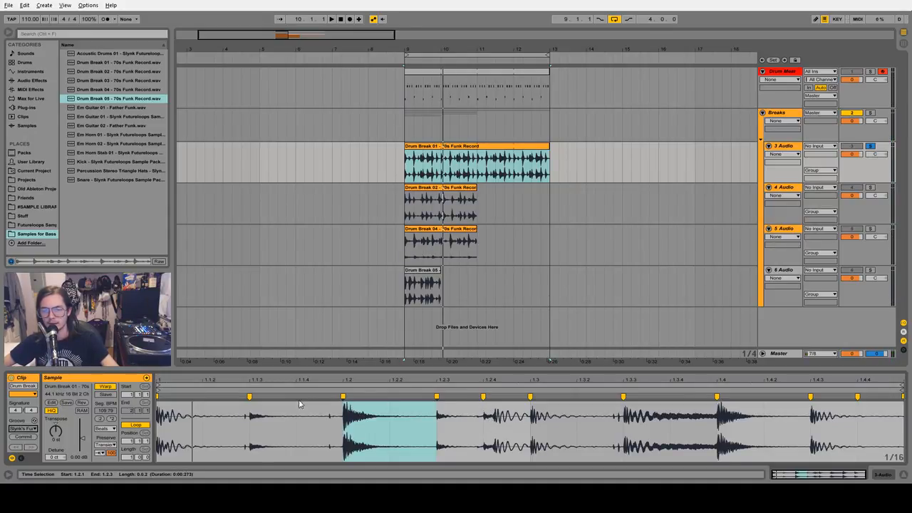
# Examine the first sixteenth-note segments of the Drum Break 01 sample and play the whole clip again from bar 9.
pyautogui.moveTo(205, 404); pyautogui.dragTo(244, 417)
pyautogui.moveTo(163, 419); pyautogui.dragTo(198, 416)
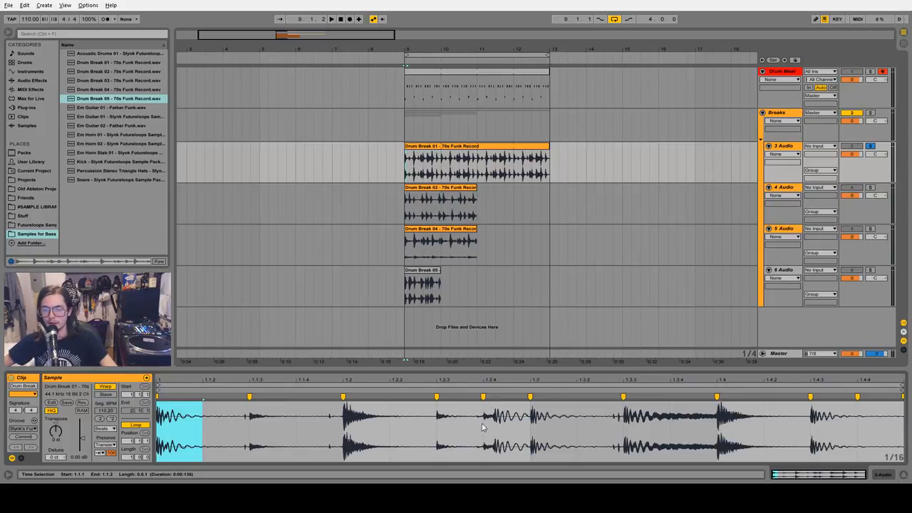
pyautogui.click(453, 146)
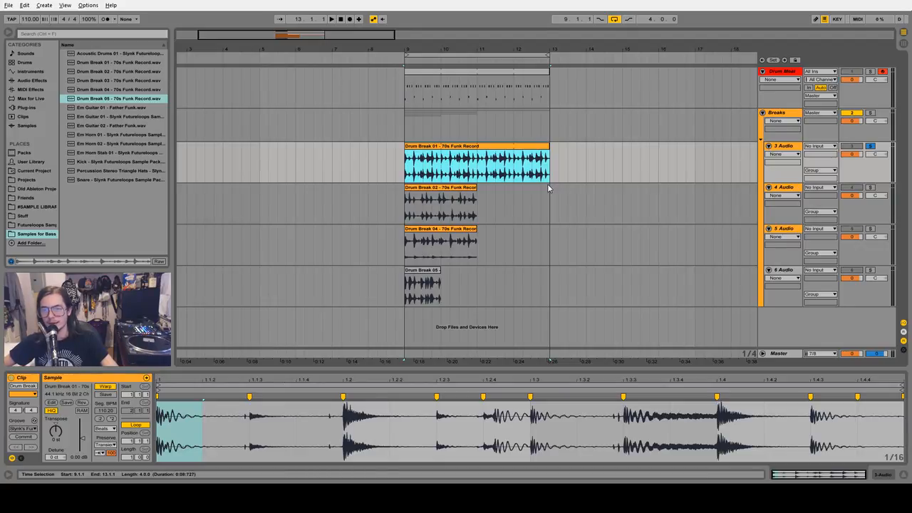
pyautogui.press('space')
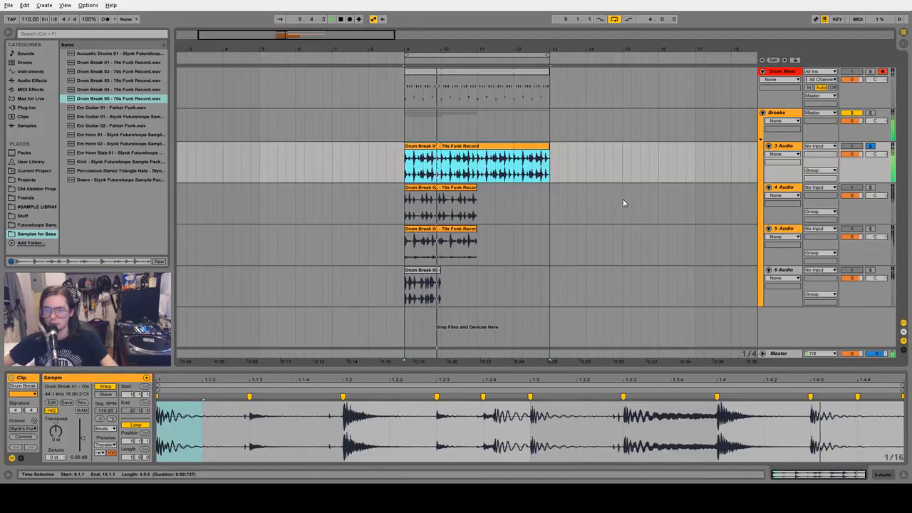
pyautogui.press('space')
# Solo the 4 Audio track and add Drum Break 02 warp markers on the hits at 1.1.3, 1.2, 1.3, 1.3.3 and 1.4.
pyautogui.click(870, 188)
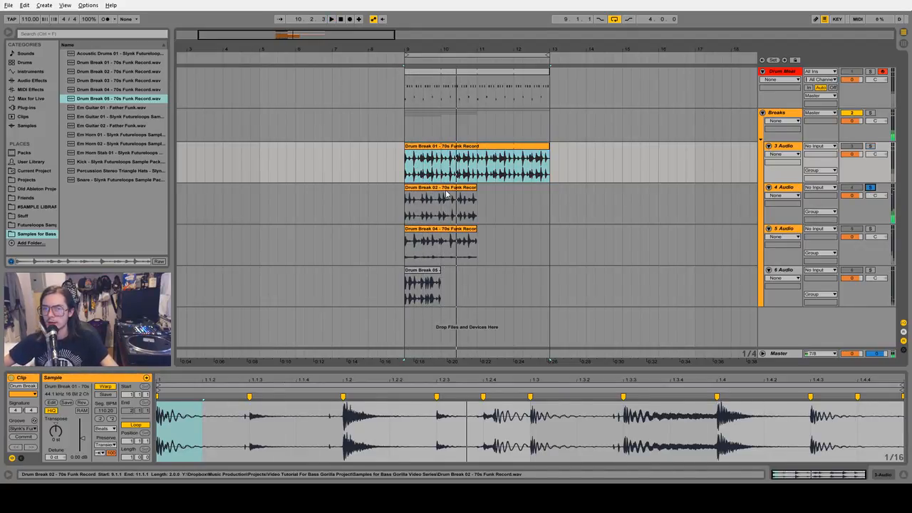
pyautogui.click(446, 194)
pyautogui.doubleClick(203, 408)
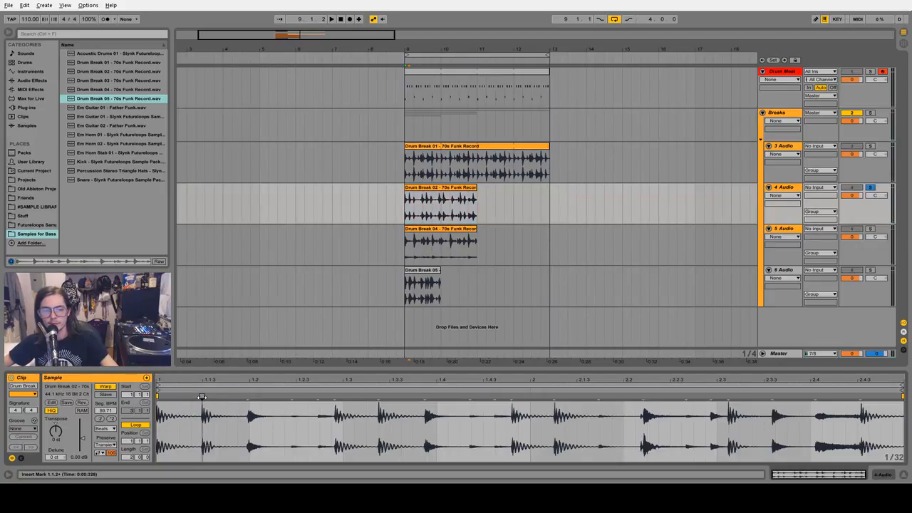
pyautogui.doubleClick(249, 407)
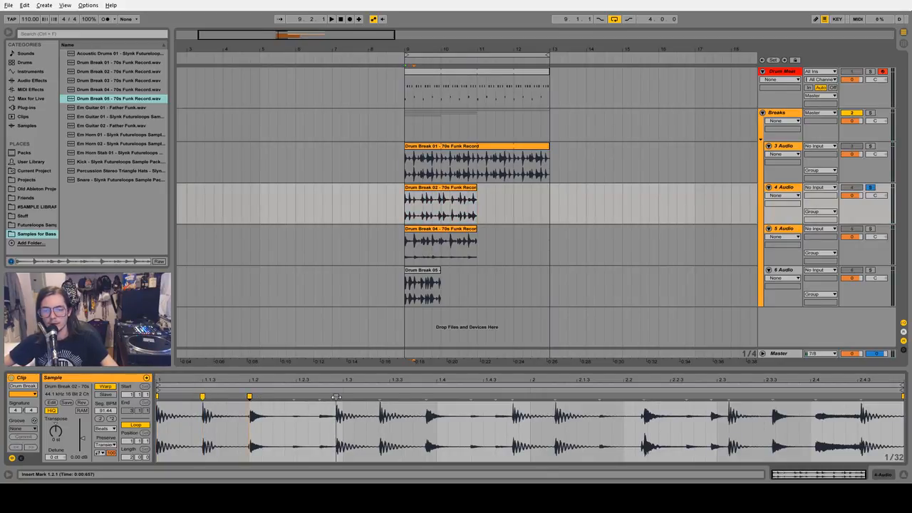
pyautogui.moveTo(337, 397); pyautogui.dragTo(435, 397)
# Set the sample grid to 1/16 and align new warp markers to 2, 2.1.3 and 2.2.3.
pyautogui.rightClick(415, 417)
pyautogui.click(477, 394)
pyautogui.moveTo(520, 397); pyautogui.dragTo(573, 399)
pyautogui.moveTo(661, 397); pyautogui.dragTo(671, 397)
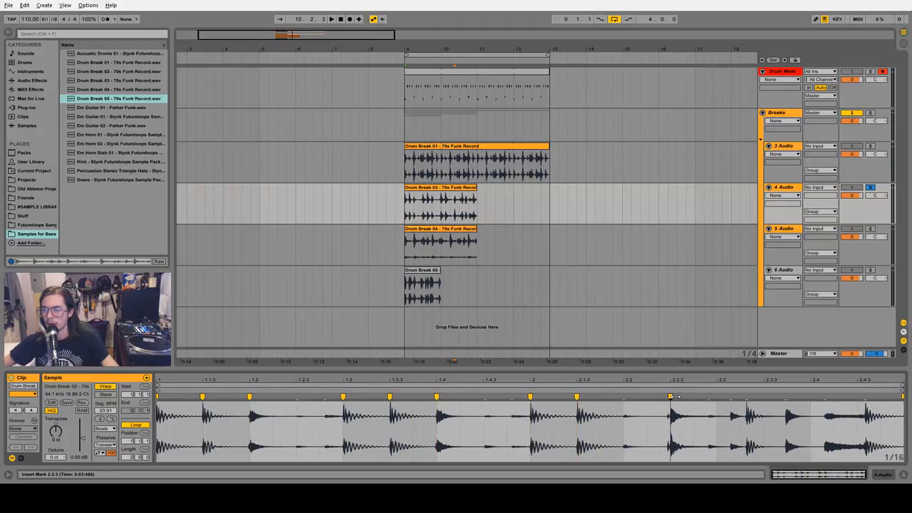
# Align warp markers for the hits at 1.2.3, 1.2.4, 1.4.3, 1.4.4 and 2.2, and turn off the clip's transient looping.
pyautogui.doubleClick(623, 396)
pyautogui.moveTo(512, 397); pyautogui.dragTo(487, 398)
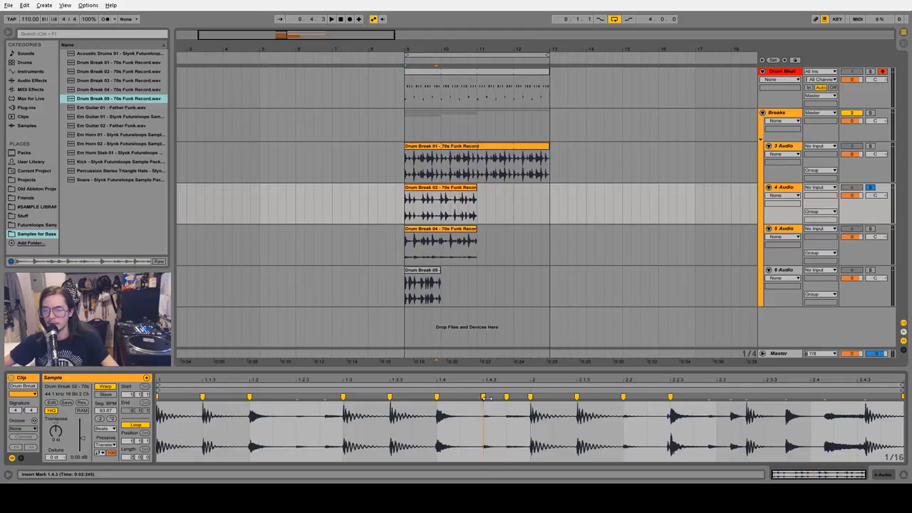
pyautogui.moveTo(324, 398); pyautogui.dragTo(296, 397)
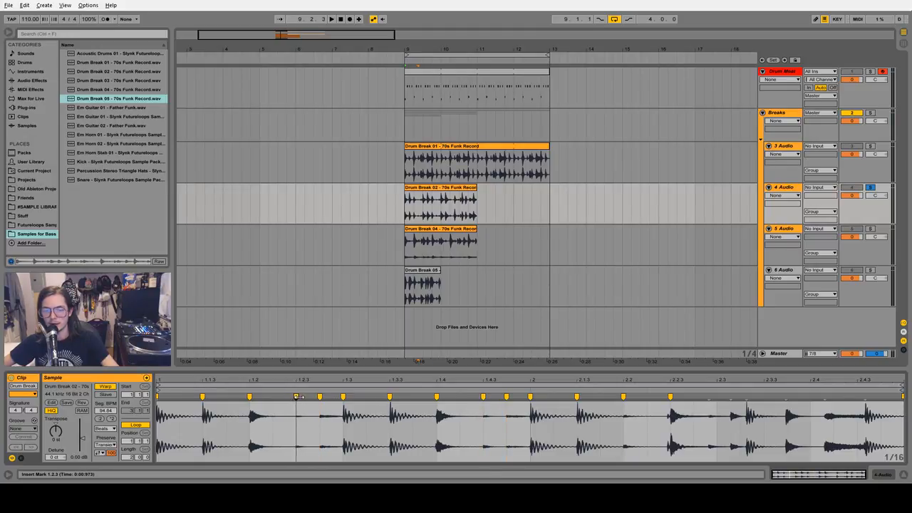
pyautogui.click(99, 453)
pyautogui.click(101, 463)
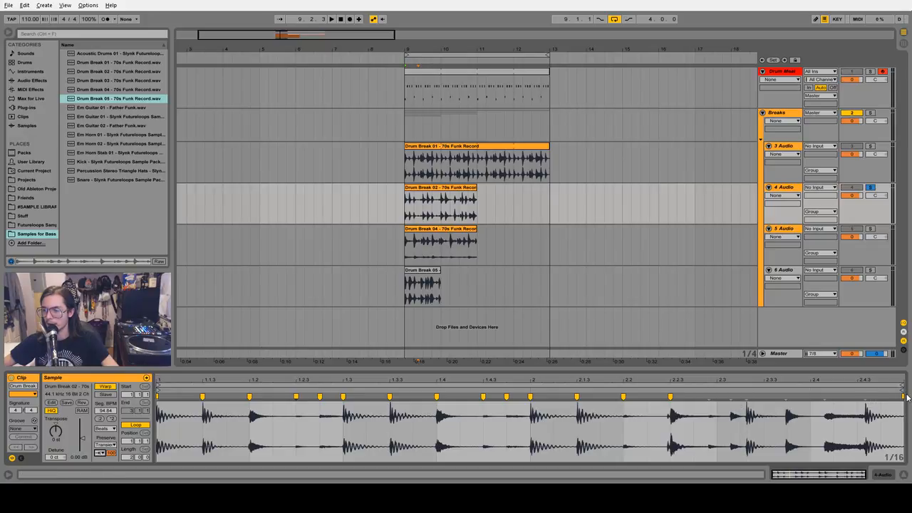
# Align the closing hits of Drum Break 02 with warp markers at 2.3, 2.3.2, 2.3.3, 2.4 and 2.4.3.
pyautogui.moveTo(871, 397); pyautogui.dragTo(858, 396)
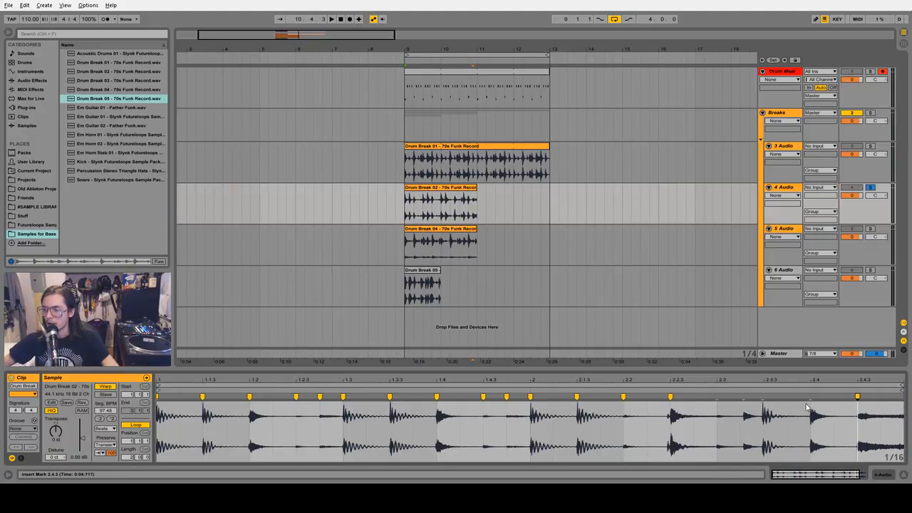
pyautogui.doubleClick(810, 397)
pyautogui.moveTo(762, 397)
pyautogui.mouseDown()
pyautogui.moveTo(716, 398)
pyautogui.moveTo(686, 381)
pyautogui.mouseUp()
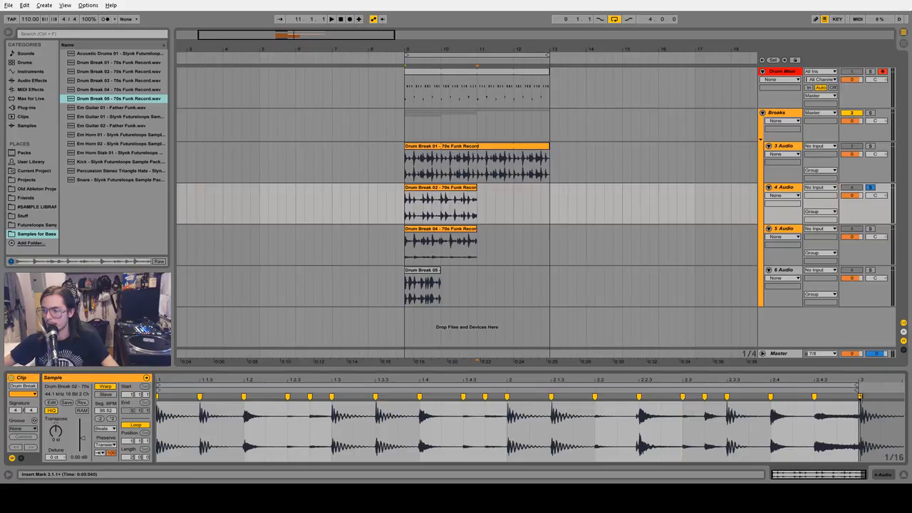
# Shift Drum Break 02's two-bar loop to run from 1.1.3 to 3.1.3, with warp markers at 3 and 3.1.3.
pyautogui.moveTo(860, 397)
pyautogui.mouseDown()
pyautogui.moveTo(832, 384)
pyautogui.moveTo(875, 385)
pyautogui.mouseUp()
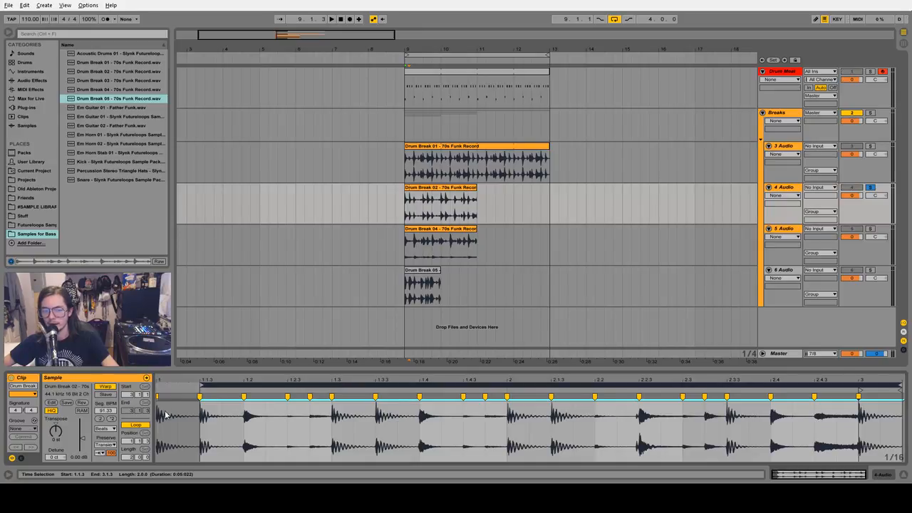
pyautogui.moveTo(902, 383); pyautogui.dragTo(905, 407)
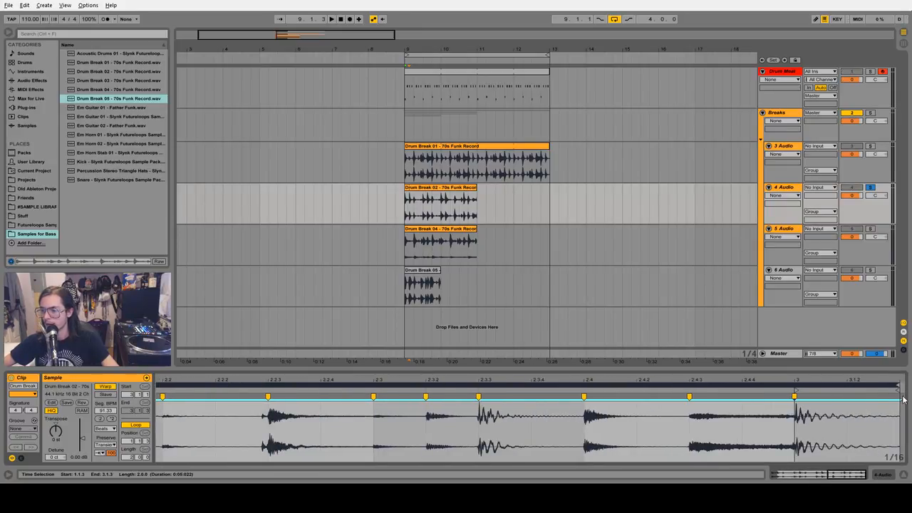
pyautogui.click(900, 397)
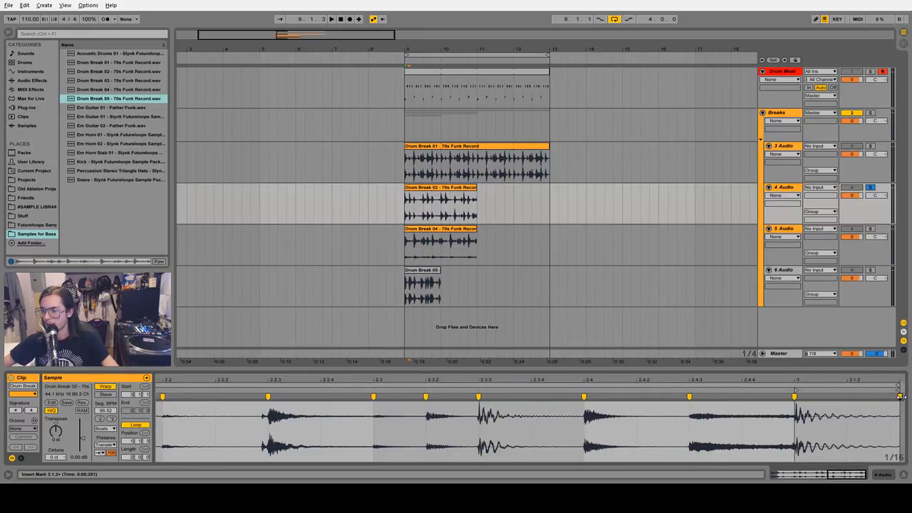
pyautogui.moveTo(798, 383); pyautogui.dragTo(853, 382)
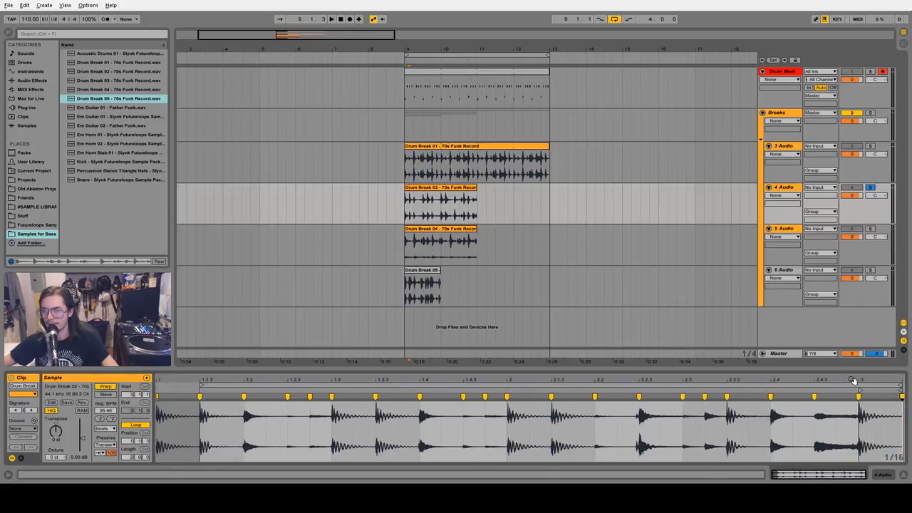
# Play the Drum Break 02 clip and realign the warp marker at 2.2.3 to the hit's transient.
pyautogui.click(464, 192)
pyautogui.press('space')
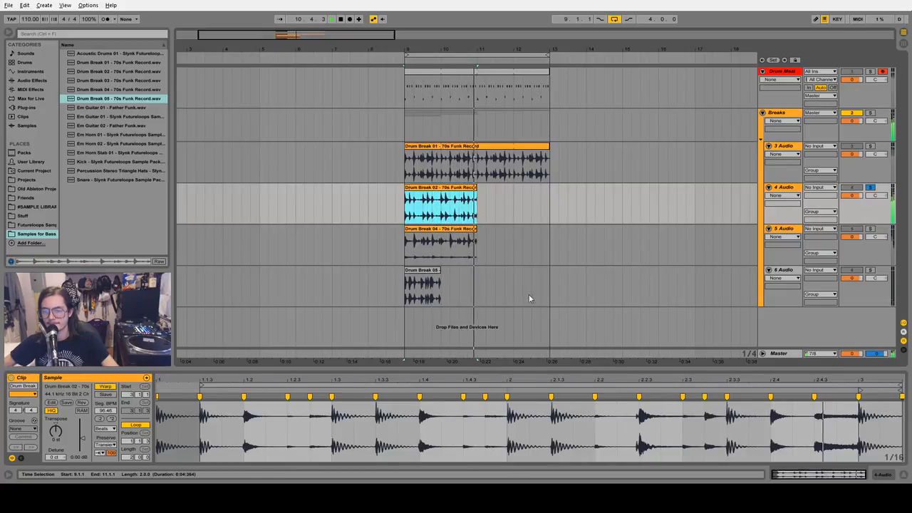
pyautogui.press('space')
pyautogui.moveTo(640, 380)
pyautogui.mouseDown()
pyautogui.moveTo(618, 409)
pyautogui.moveTo(629, 409)
pyautogui.moveTo(605, 327)
pyautogui.mouseUp()
pyautogui.press('space')
# Apply Slynk's Funky Groove to the Drum Break 02 clip and fine-tune its warp marker at 1.4 while listening.
pyautogui.click(34, 428)
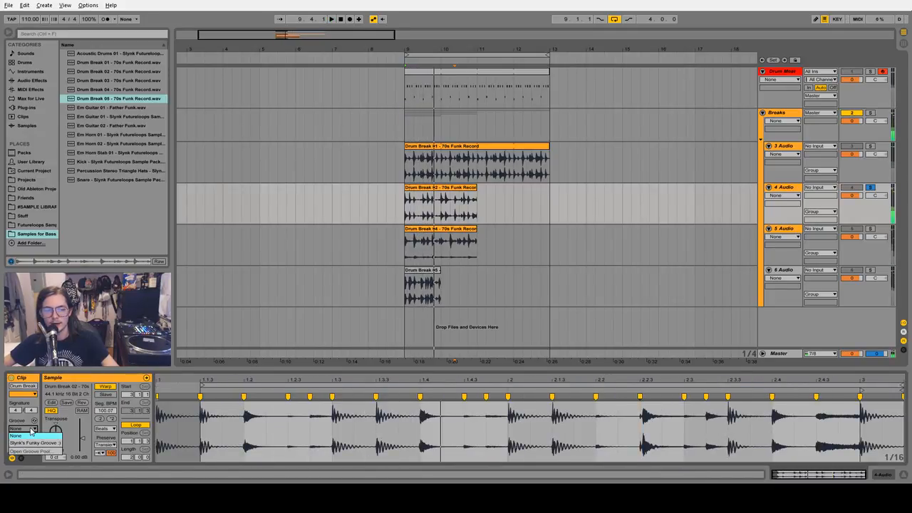
pyautogui.click(36, 441)
pyautogui.press('space')
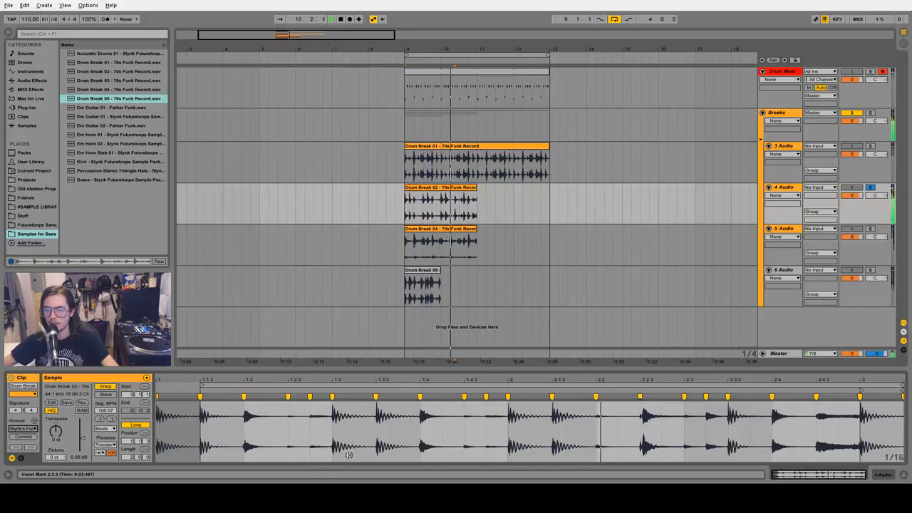
pyautogui.moveTo(420, 381)
pyautogui.mouseDown()
pyautogui.moveTo(420, 414)
pyautogui.moveTo(424, 342)
pyautogui.mouseUp()
pyautogui.press('space')
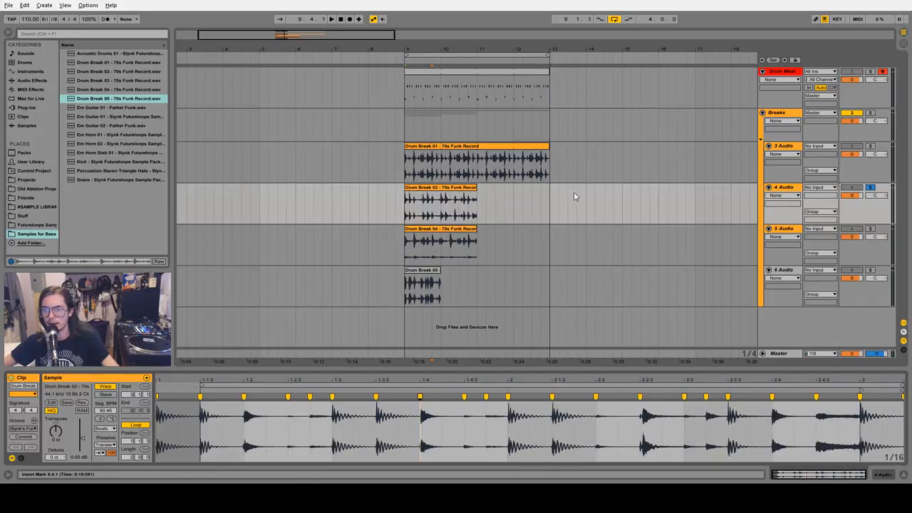
# Solo the 5 Audio track and play Drum Break 04 from bar 9.
pyautogui.click(595, 214)
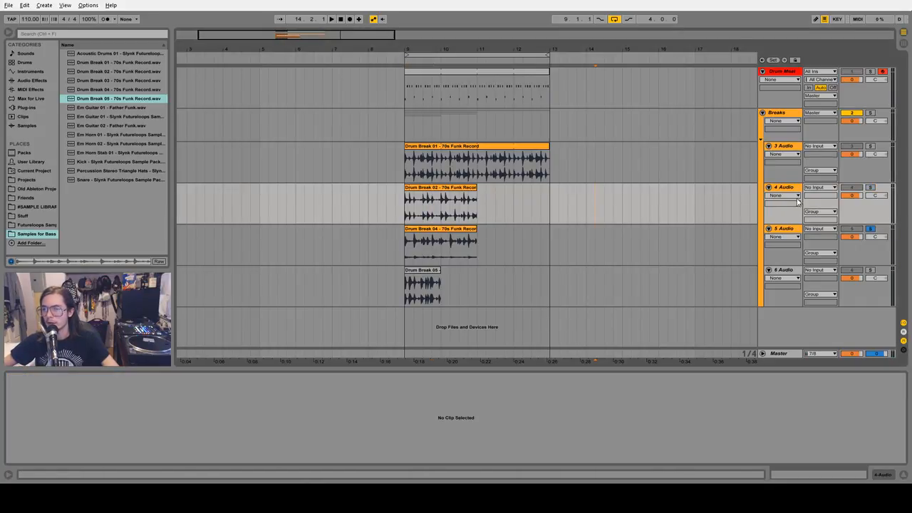
pyautogui.click(789, 146)
pyautogui.moveTo(468, 50); pyautogui.dragTo(468, 47)
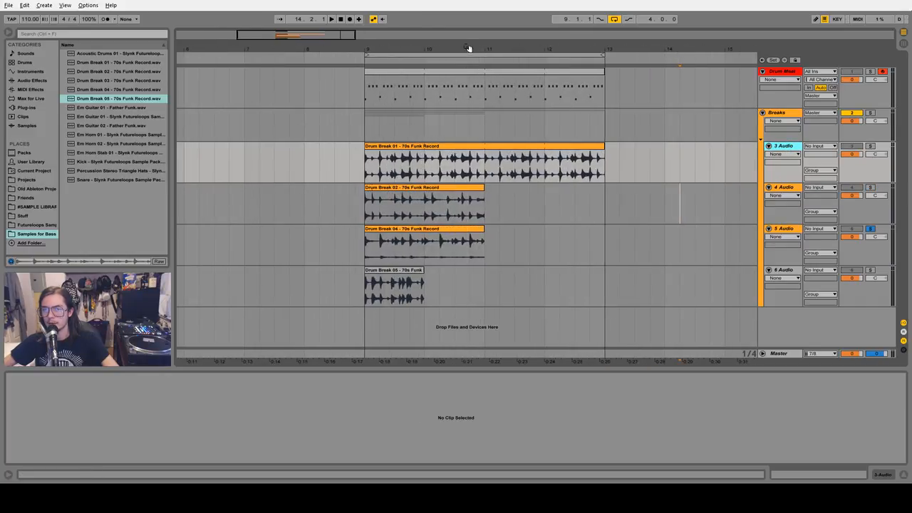
pyautogui.click(448, 203)
pyautogui.press('space')
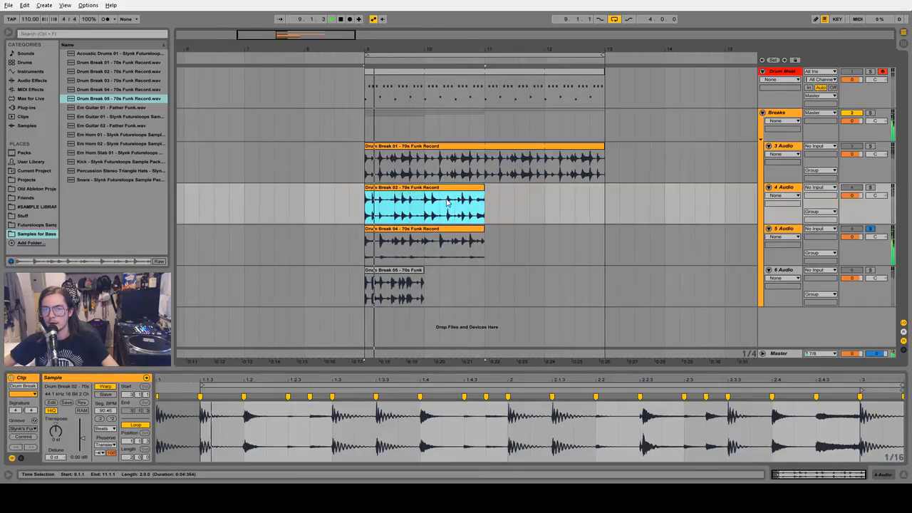
pyautogui.press('space')
# Clear the track solo and mute the 5 Audio, 6 Audio and main drum tracks.
pyautogui.click(870, 188)
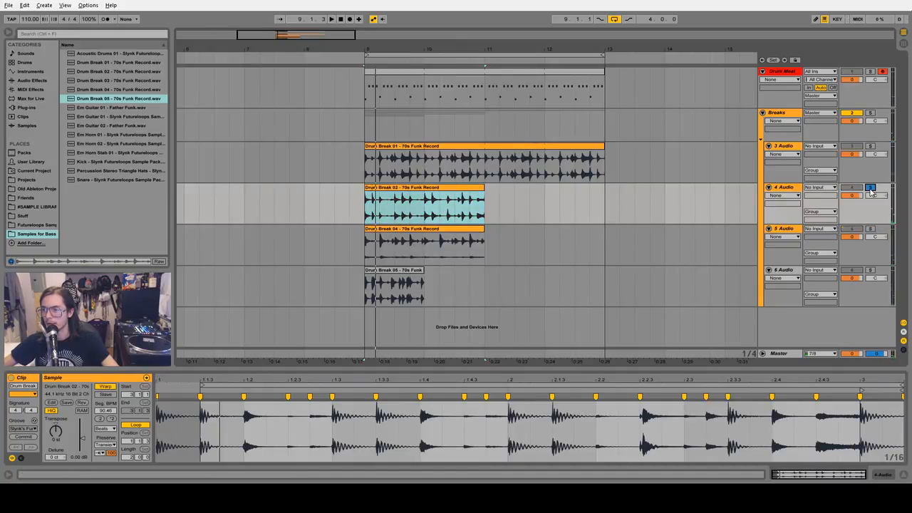
pyautogui.click(870, 188)
pyautogui.click(851, 229)
pyautogui.click(851, 270)
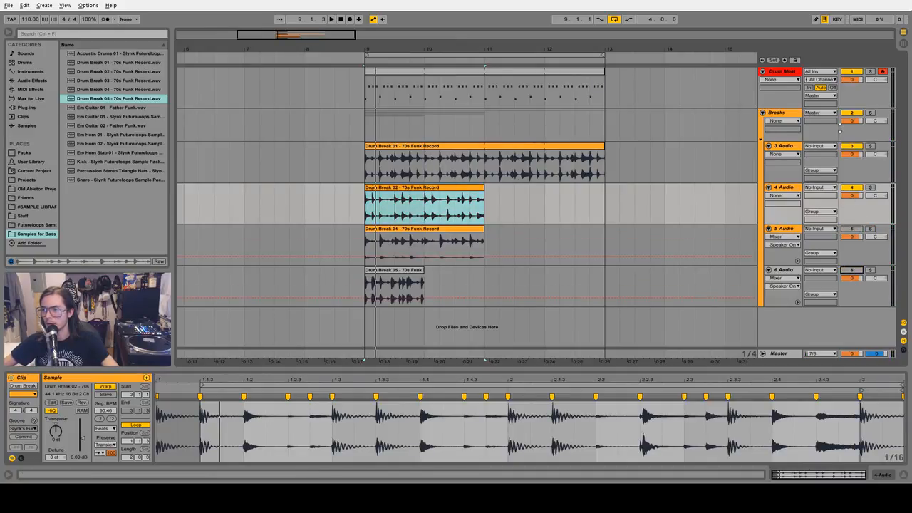
pyautogui.click(852, 72)
# Play Drum Break 01 and Drum Break 02 together from bar 9, and select the 3 Audio track.
pyautogui.click(448, 151)
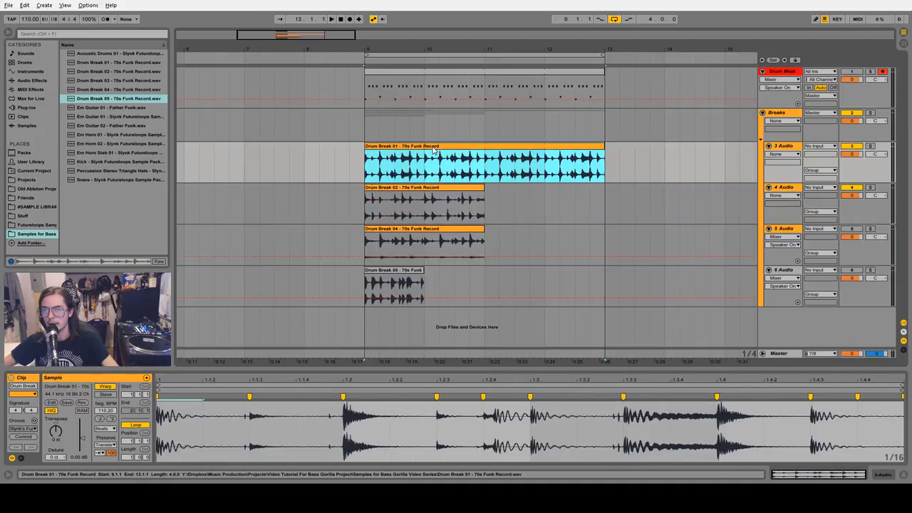
pyautogui.click(536, 205)
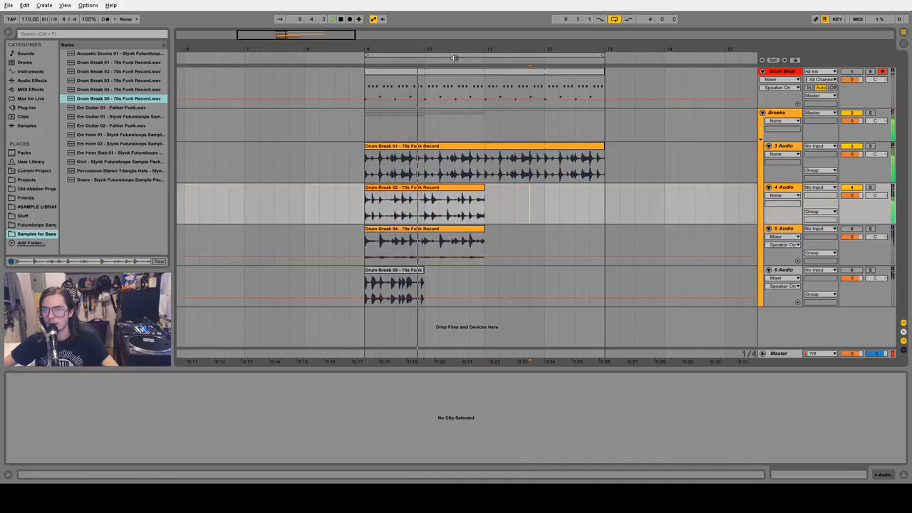
pyautogui.moveTo(455, 49); pyautogui.dragTo(454, 66)
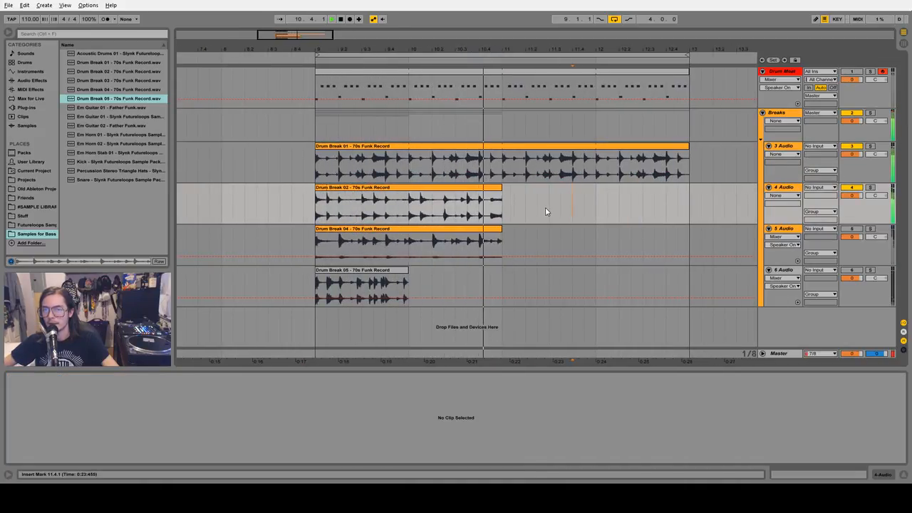
pyautogui.press('space')
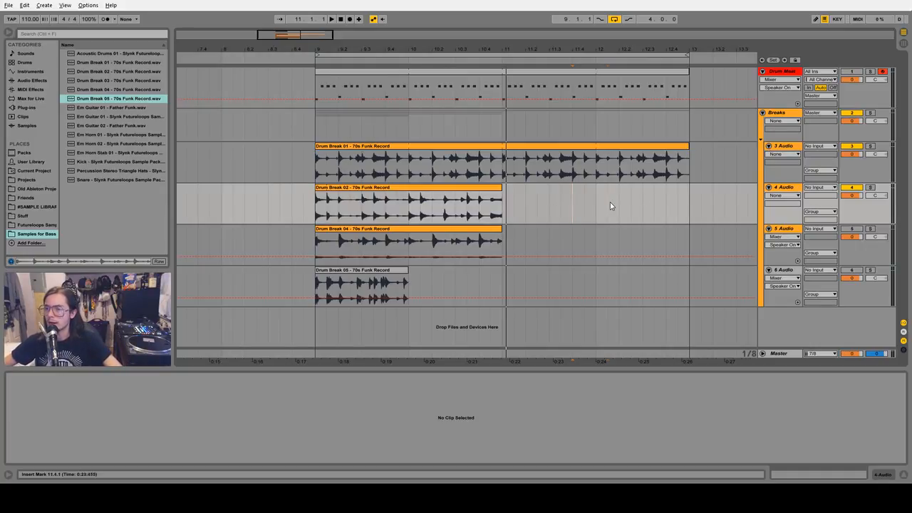
pyautogui.press('space')
pyautogui.click(786, 155)
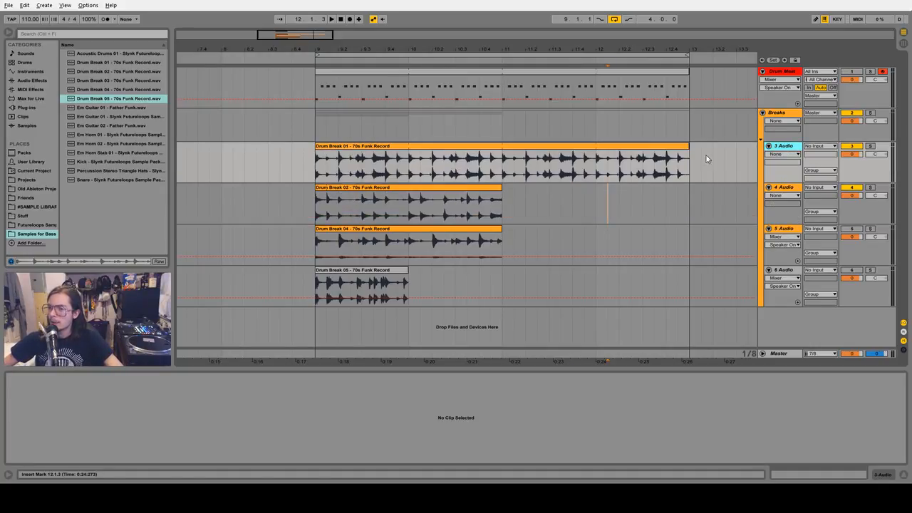
# Open the drum MIDI clip in an enlarged note editor and play it with its track soloed.
pyautogui.click(389, 71)
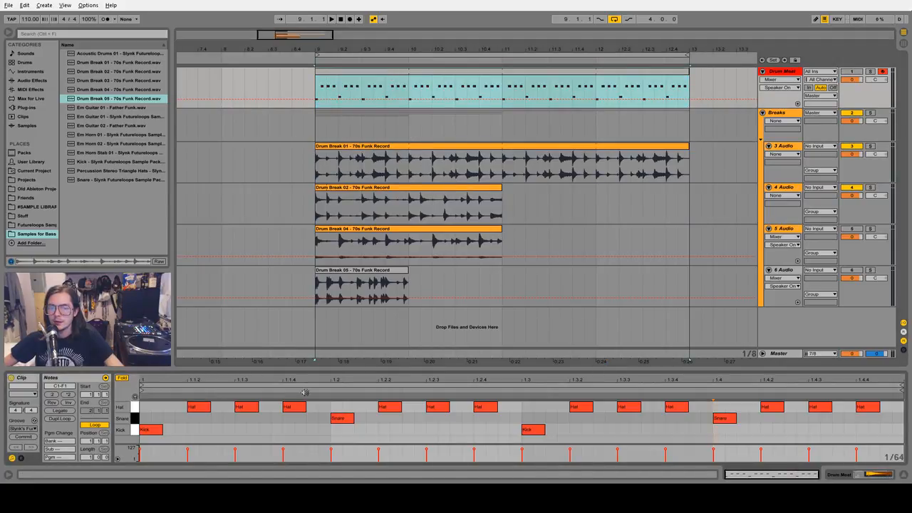
pyautogui.moveTo(340, 374); pyautogui.dragTo(341, 314)
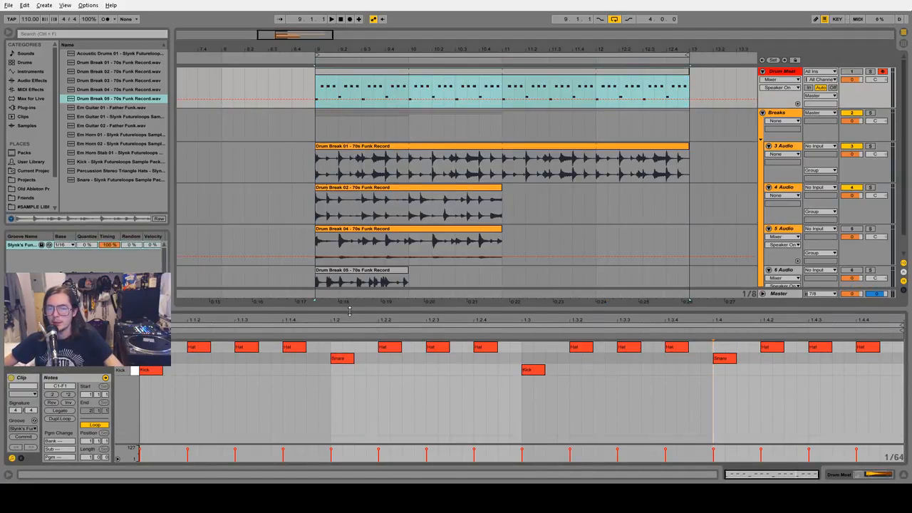
pyautogui.click(870, 71)
pyautogui.press('space')
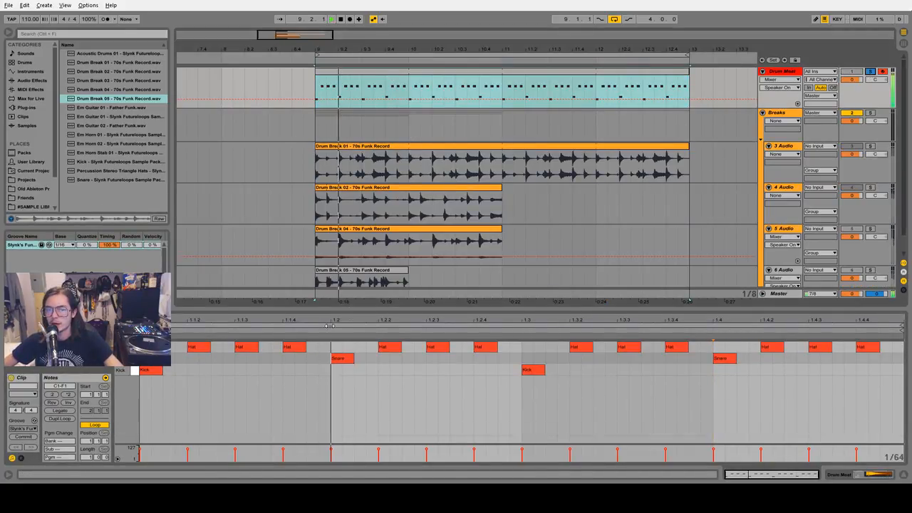
# Thin the hats to one per beat, keeping only those at 1.1.3, 1.2.3, 1.3.3 and 1.4.3, and play the beat.
pyautogui.doubleClick(246, 347)
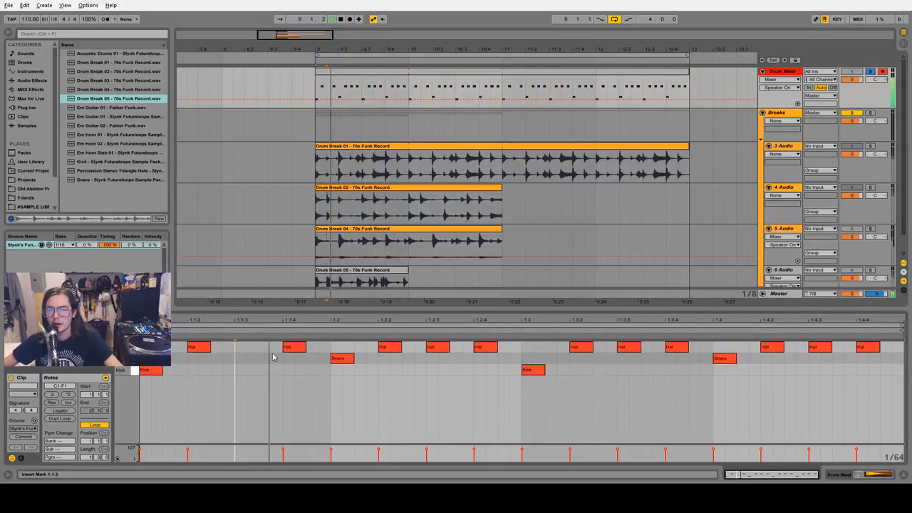
pyautogui.doubleClick(246, 347)
pyautogui.doubleClick(199, 347)
pyautogui.doubleClick(294, 347)
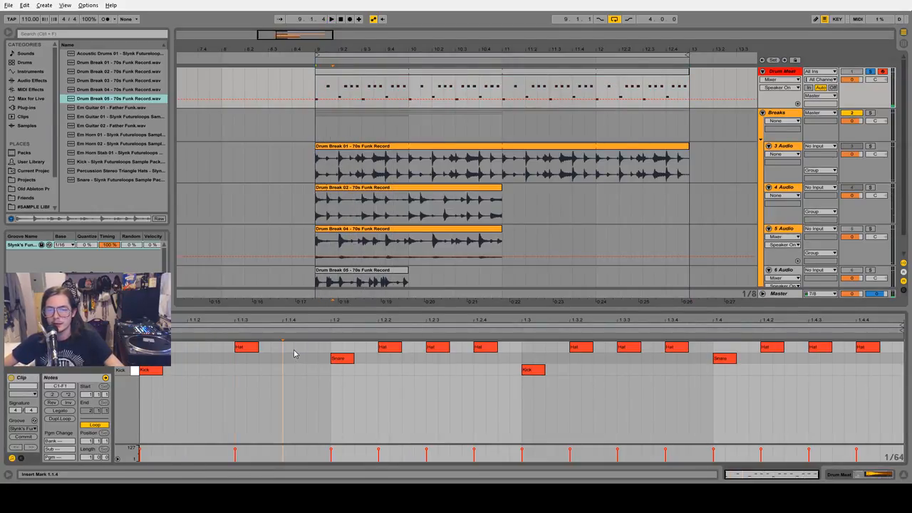
pyautogui.click(390, 347)
pyautogui.doubleClick(390, 347)
pyautogui.click(494, 345)
pyautogui.click(580, 345)
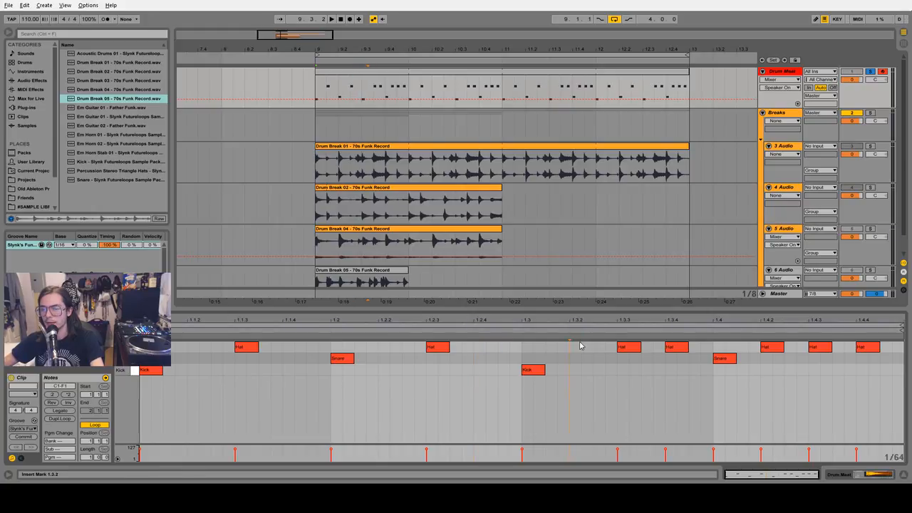
pyautogui.click(677, 345)
pyautogui.click(775, 346)
pyautogui.click(866, 344)
pyautogui.press('space')
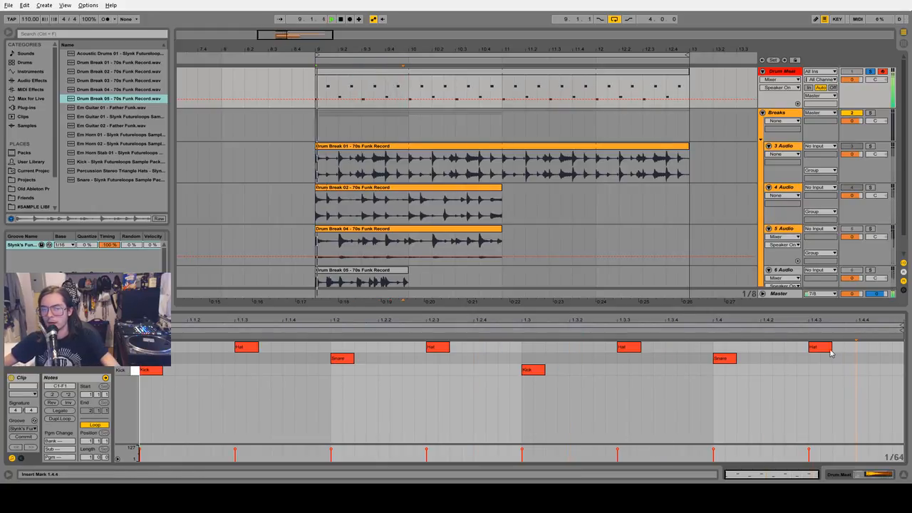
# With the grid at 1/16, add a kick copy at 1.2.3 and shift the kick on beat 1.3 to 1.3.2.
pyautogui.rightClick(463, 371)
pyautogui.click(531, 350)
pyautogui.moveTo(529, 372); pyautogui.dragTo(547, 376)
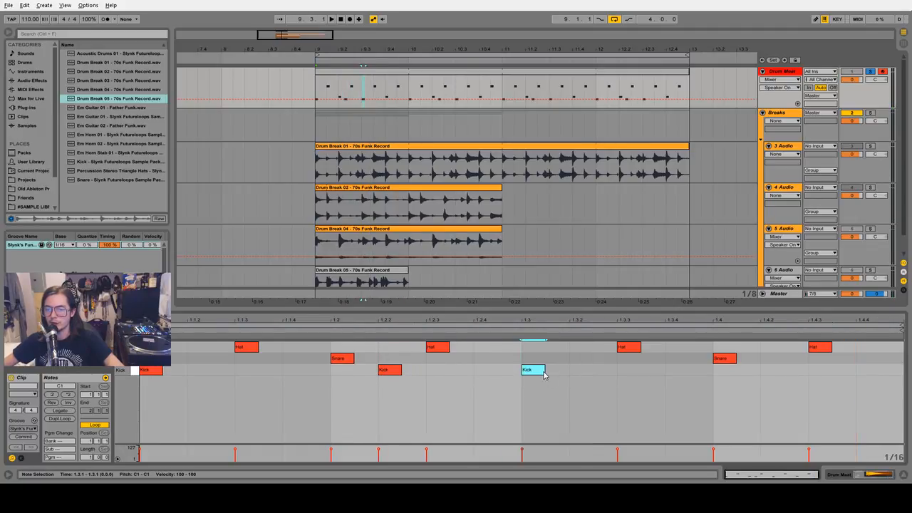
pyautogui.moveTo(396, 371); pyautogui.dragTo(438, 372)
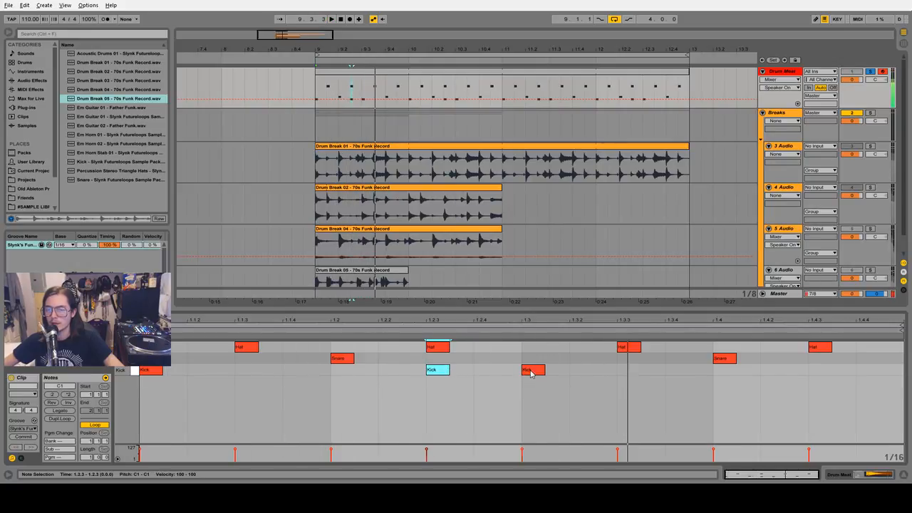
pyautogui.moveTo(530, 371); pyautogui.dragTo(578, 371)
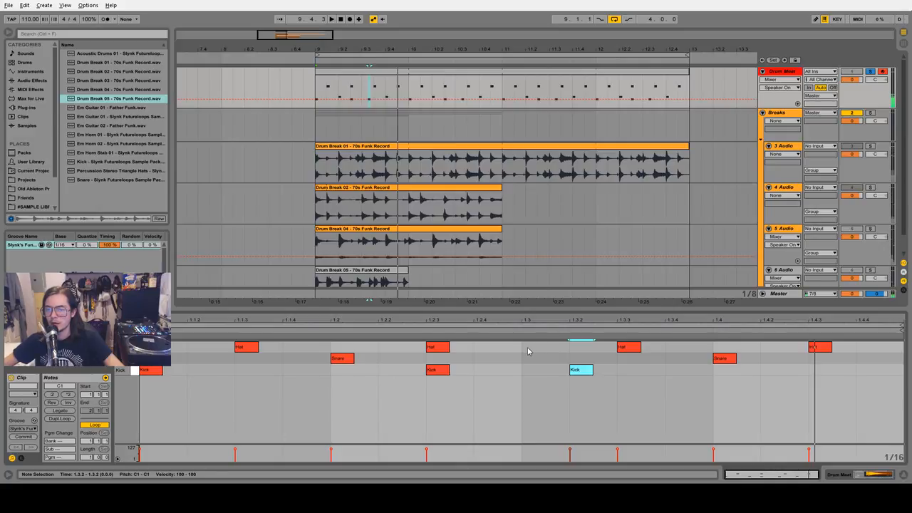
# Copy the 1.2.3 hat to 1.3 and move the 1.3.2 kick to 1.3.3.
pyautogui.click(443, 348)
pyautogui.keyDown('ctrl'); pyautogui.moveTo(438, 347); pyautogui.dragTo(534, 349); pyautogui.keyUp('ctrl')
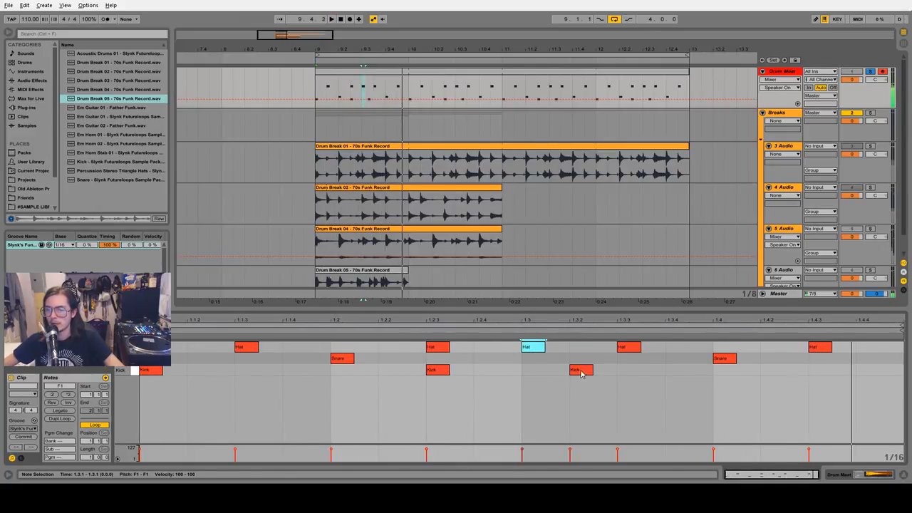
pyautogui.moveTo(581, 371); pyautogui.dragTo(626, 372)
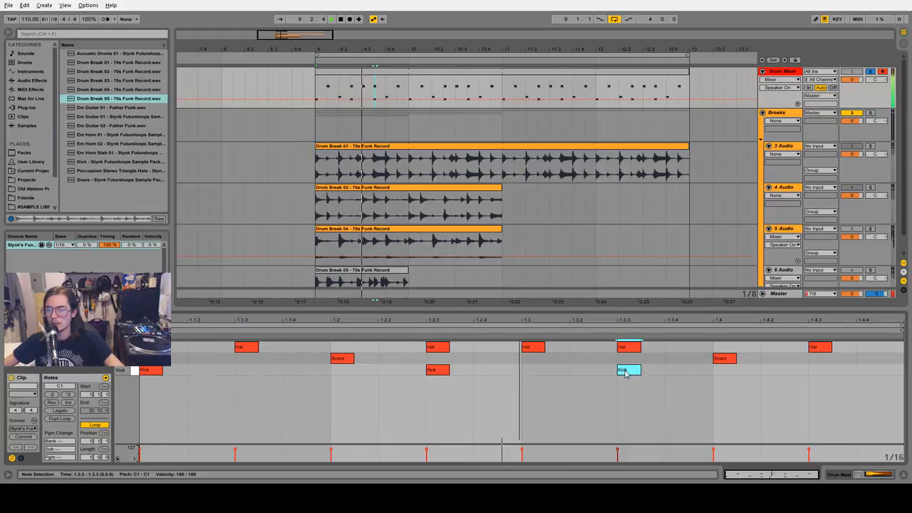
# Delete the hats that coincide with the kicks at 1.3.3 and 1.2.3, and stop playback.
pyautogui.click(631, 349)
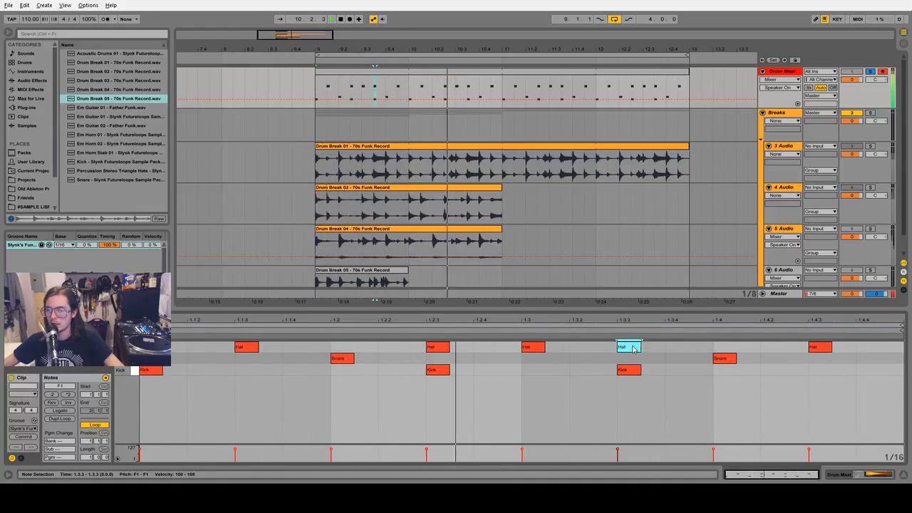
pyautogui.press('Delete')
pyautogui.click(442, 350)
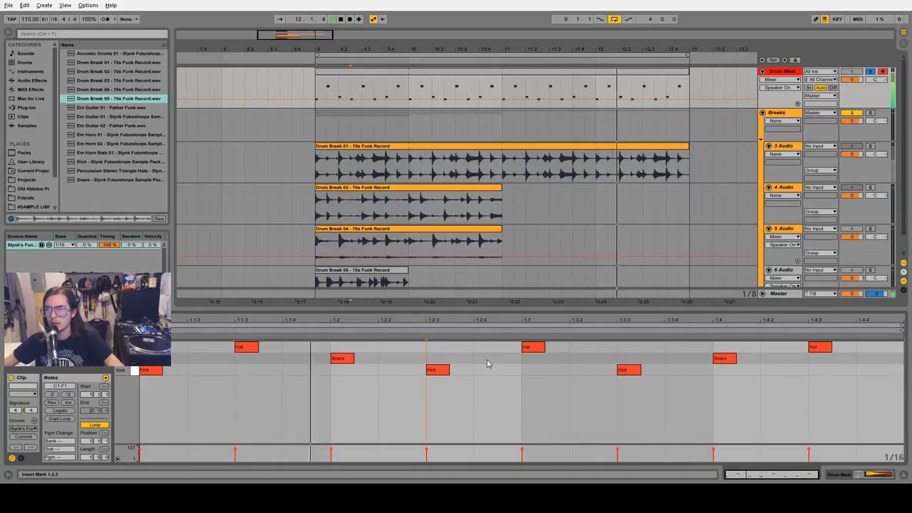
pyautogui.press('space')
# Duplicate the Kick pad onto the empty E1 pad of the Drum Rack and show the copy's sample device.
pyautogui.click(776, 74)
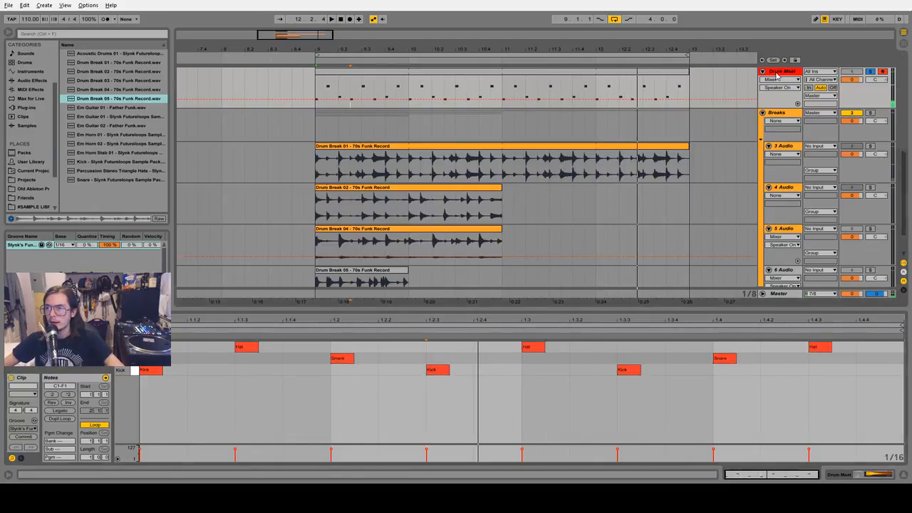
pyautogui.doubleClick(777, 74)
pyautogui.click(44, 443)
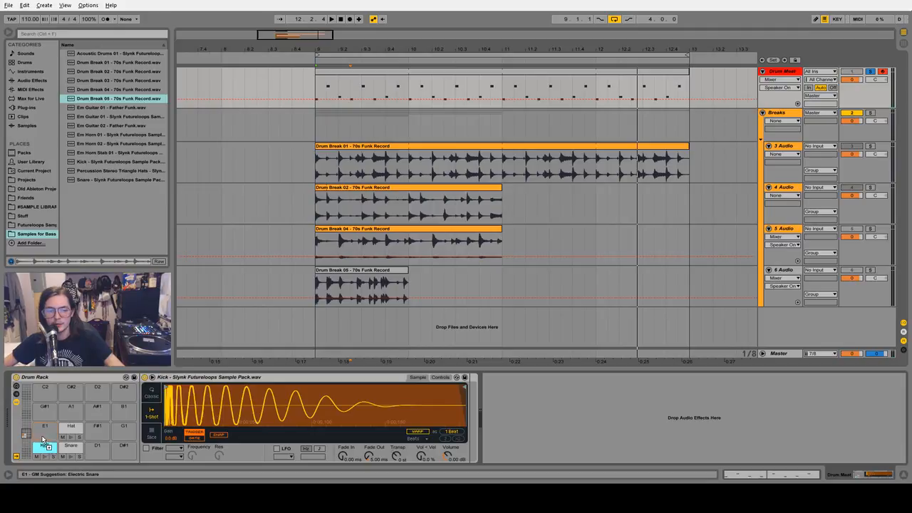
pyautogui.moveTo(42, 433); pyautogui.dragTo(44, 429)
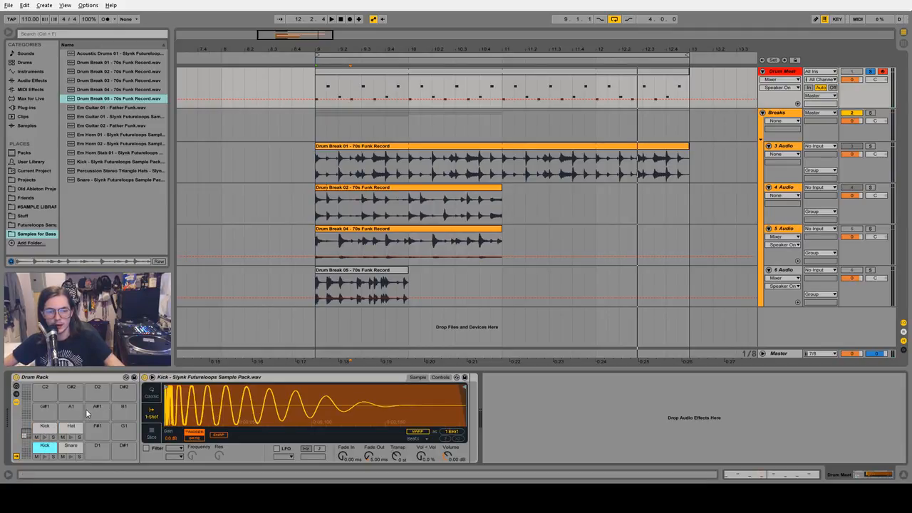
pyautogui.click(42, 430)
pyautogui.doubleClick(43, 431)
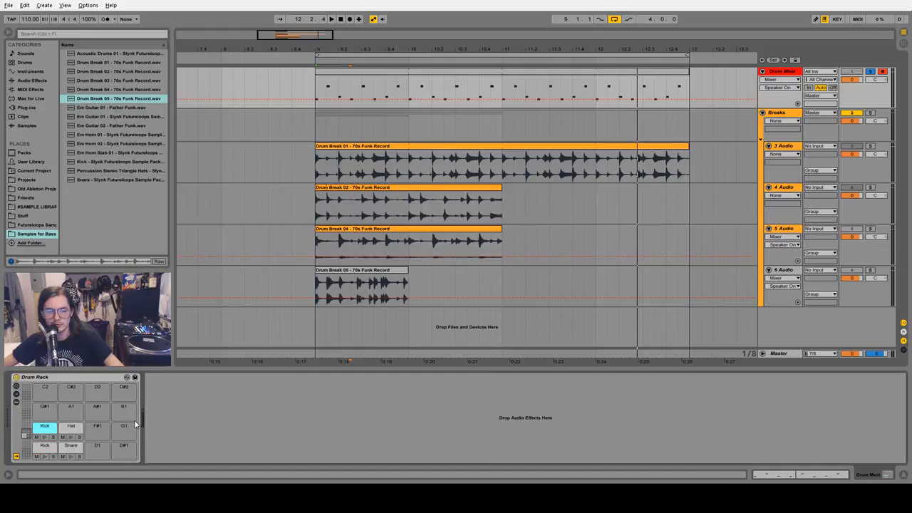
pyautogui.doubleClick(43, 431)
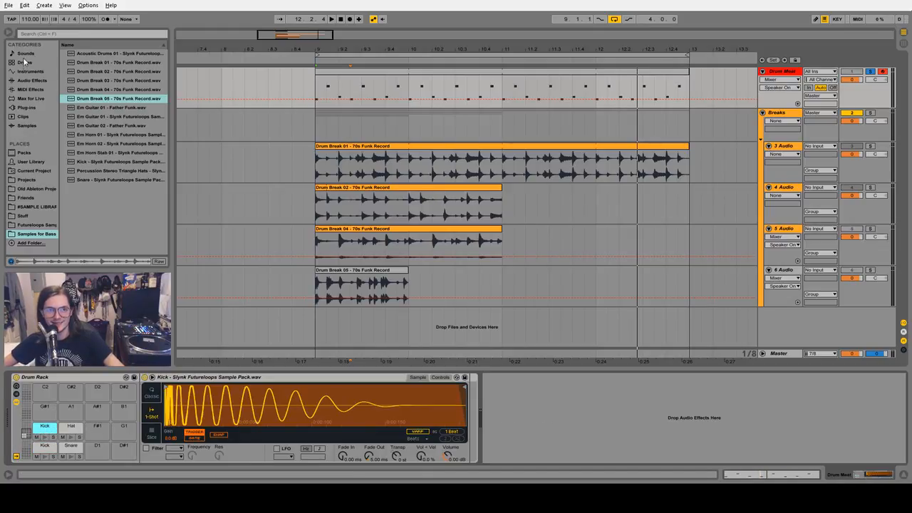
# Add an EQ Eight after the sample device on the duplicated kick pad.
pyautogui.click(31, 79)
pyautogui.scroll(5, 86, 142)
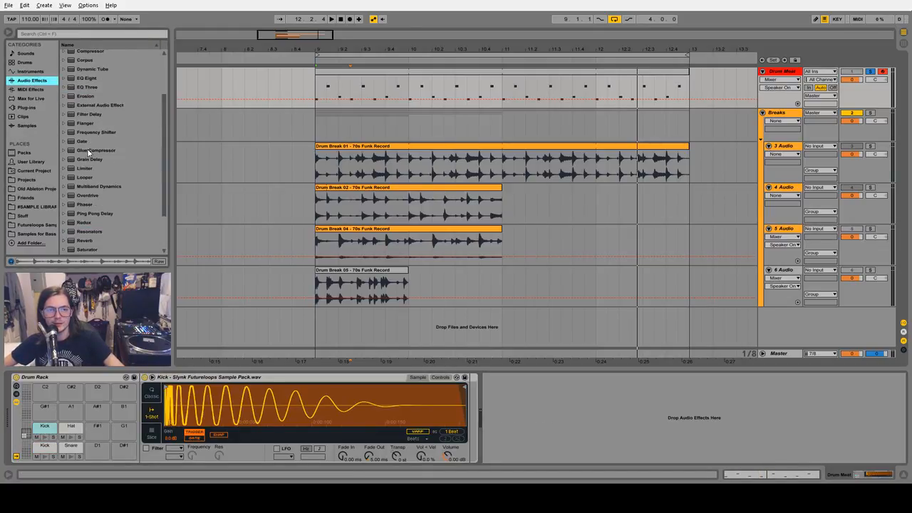
pyautogui.moveTo(85, 144)
pyautogui.mouseDown()
pyautogui.moveTo(461, 428)
pyautogui.moveTo(547, 420)
pyautogui.moveTo(534, 420)
pyautogui.mouseUp()
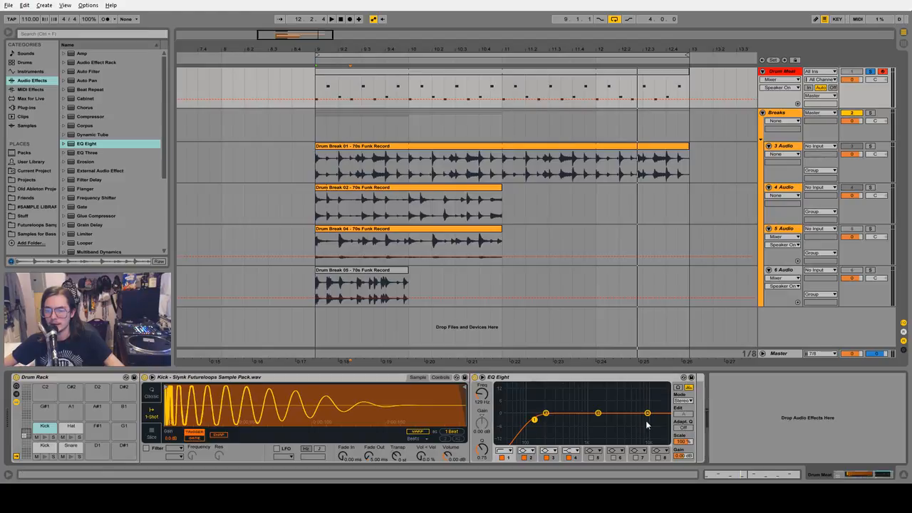
# Turn the fourth EQ Eight band into a high-cut filter at about 2.01 kHz with a Q of 0.75.
pyautogui.moveTo(648, 413); pyautogui.dragTo(643, 438)
pyautogui.moveTo(483, 446); pyautogui.dragTo(482, 433)
pyautogui.click(577, 450)
pyautogui.click(575, 442)
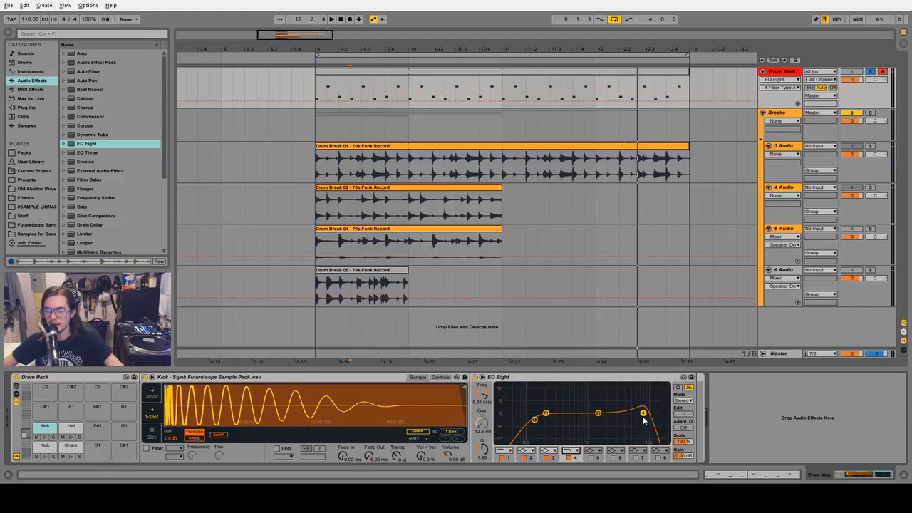
pyautogui.moveTo(645, 415); pyautogui.dragTo(605, 420)
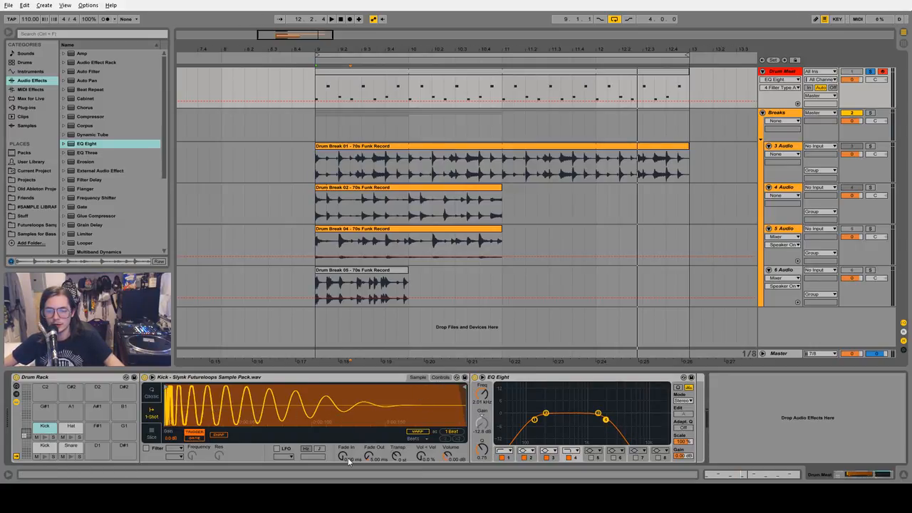
# Set the duplicated kick's Fade In to about 24.4 ms and audition the pad.
pyautogui.moveTo(347, 456)
pyautogui.mouseDown()
pyautogui.moveTo(347, 431)
pyautogui.moveTo(347, 449)
pyautogui.mouseUp()
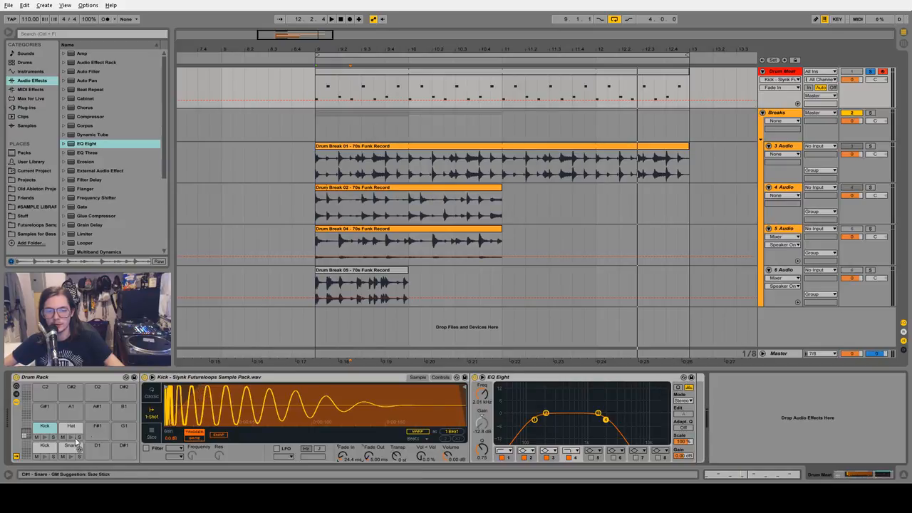
pyautogui.click(43, 437)
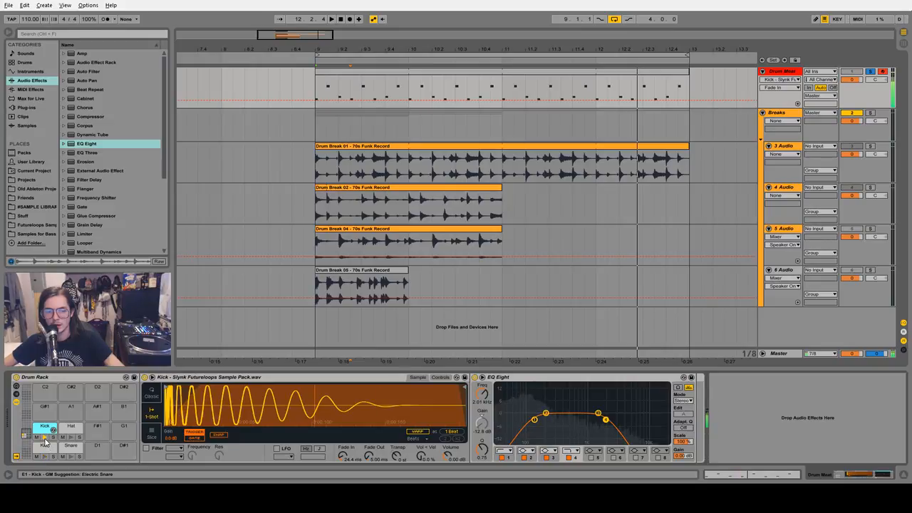
pyautogui.click(415, 74)
pyautogui.doubleClick(415, 74)
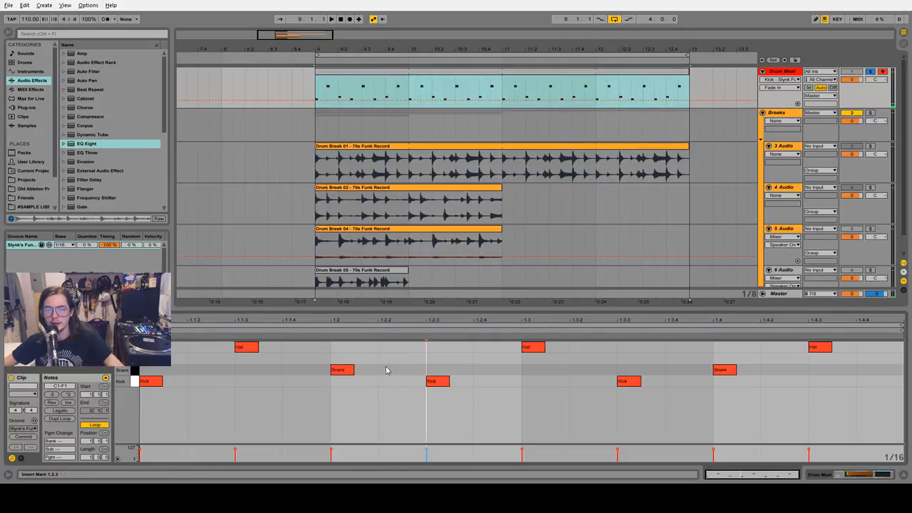
pyautogui.rightClick(497, 377)
pyautogui.click(507, 399)
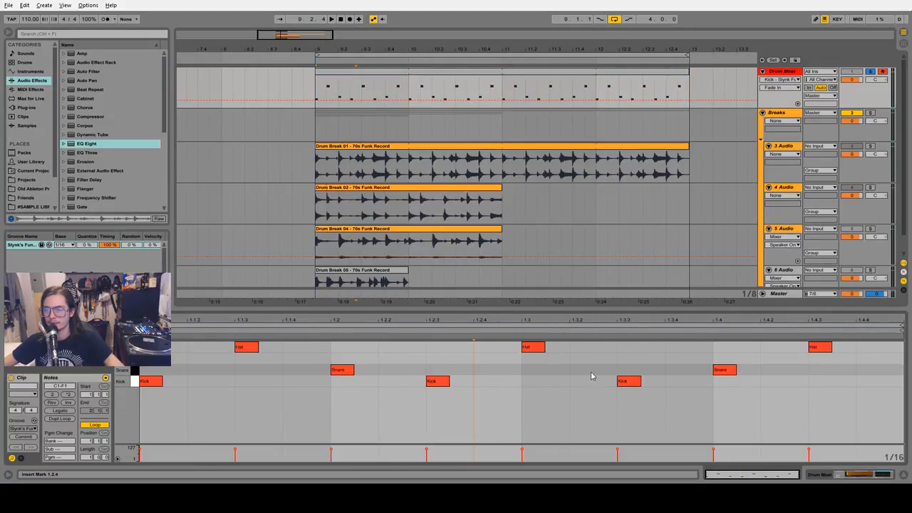
pyautogui.doubleClick(866, 349)
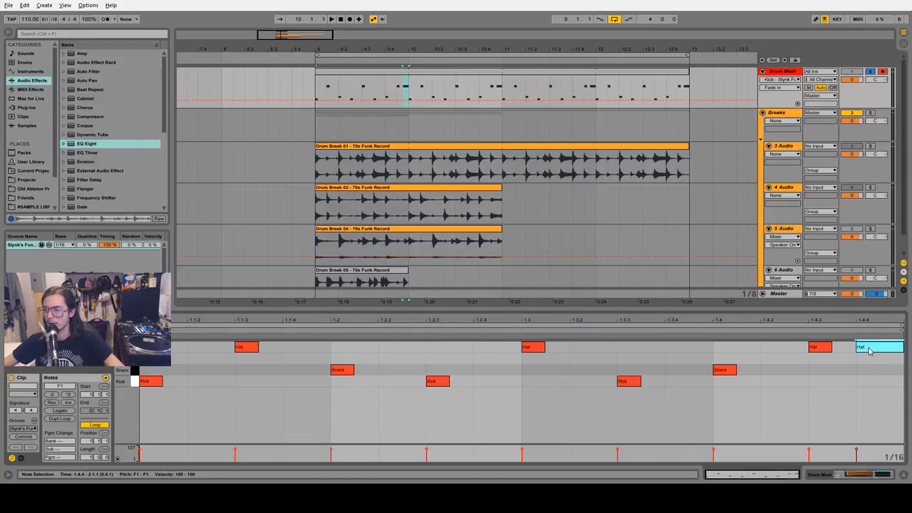
pyautogui.press('Delete')
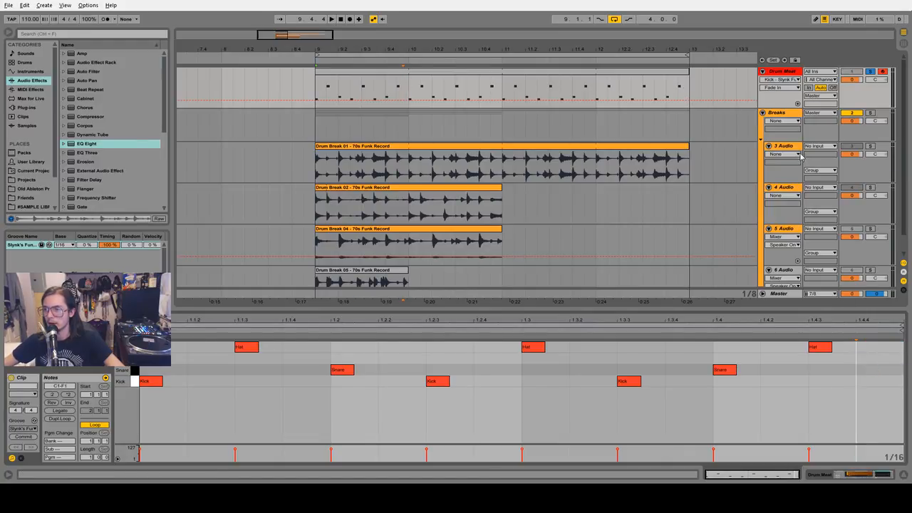
# Rename the duplicated kick pad in the Drum Rack as Pre Kick.
pyautogui.click(787, 71)
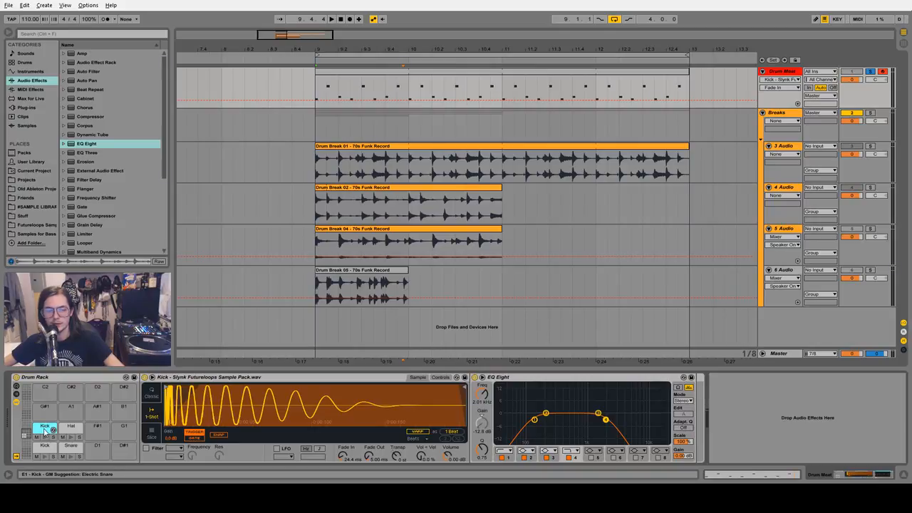
pyautogui.hotkey('ctrl', 'r')
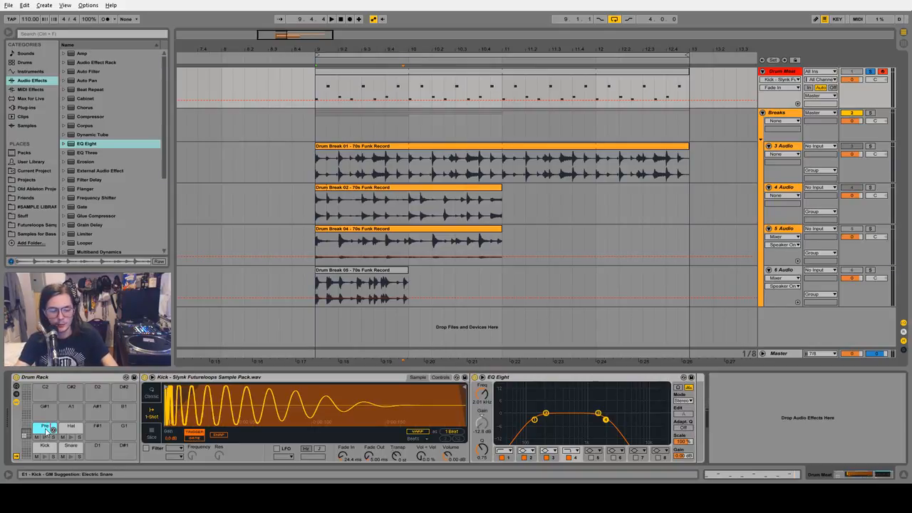
# Add a Pre Kick note at 1.4.4 in the drum MIDI clip and listen to the beat.
pyautogui.doubleClick(655, 76)
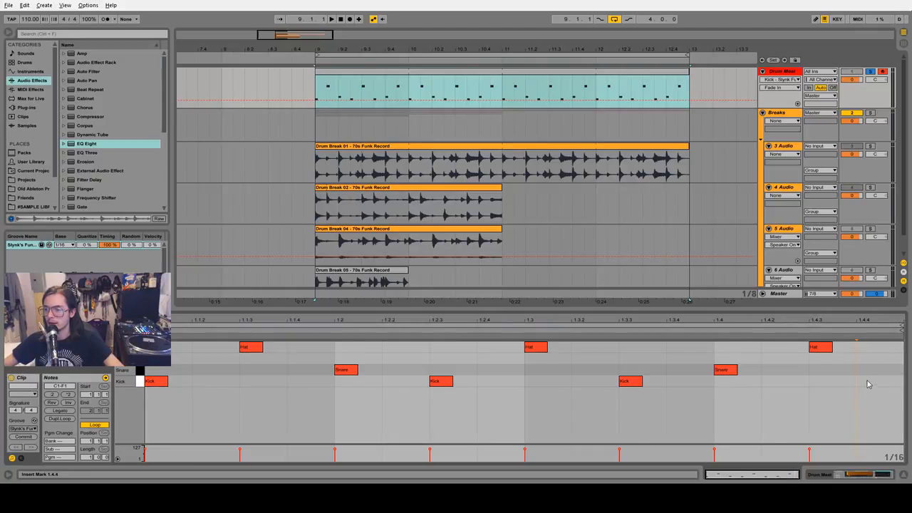
pyautogui.doubleClick(868, 359)
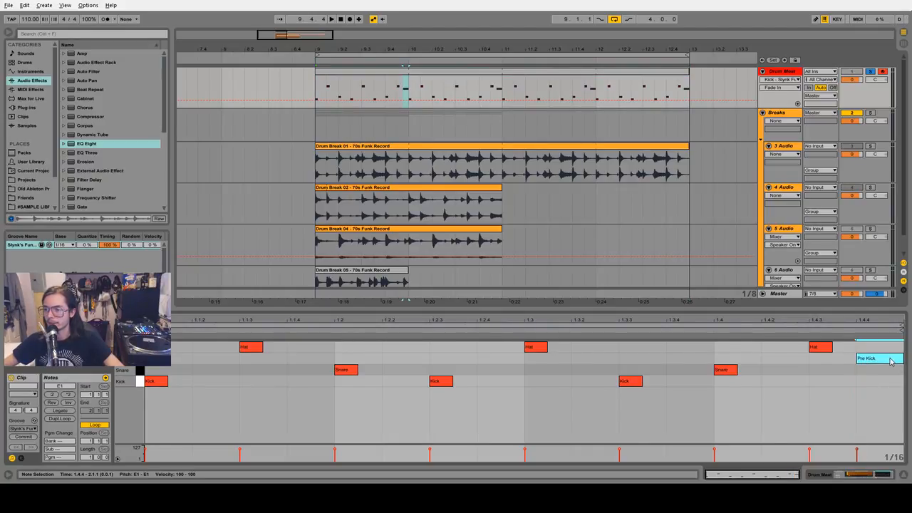
pyautogui.press('space')
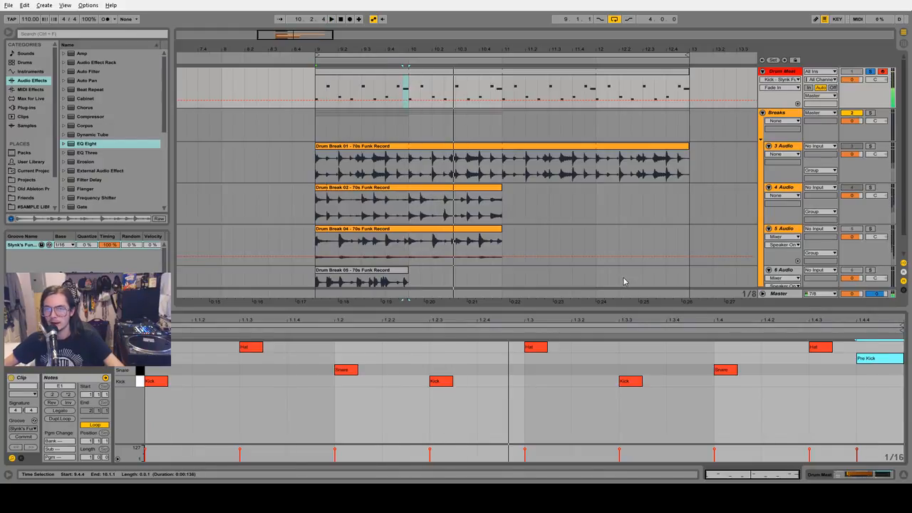
pyautogui.click(868, 358)
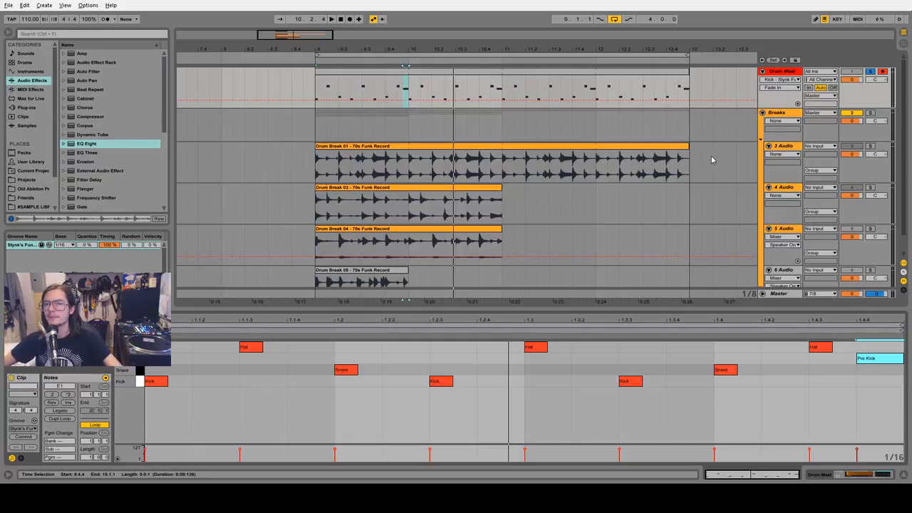
# Consolidate the drum MIDI clips from 9.1.1 to 13.1.1 into a single four-bar clip.
pyautogui.click(499, 72)
pyautogui.moveTo(503, 89); pyautogui.dragTo(313, 96)
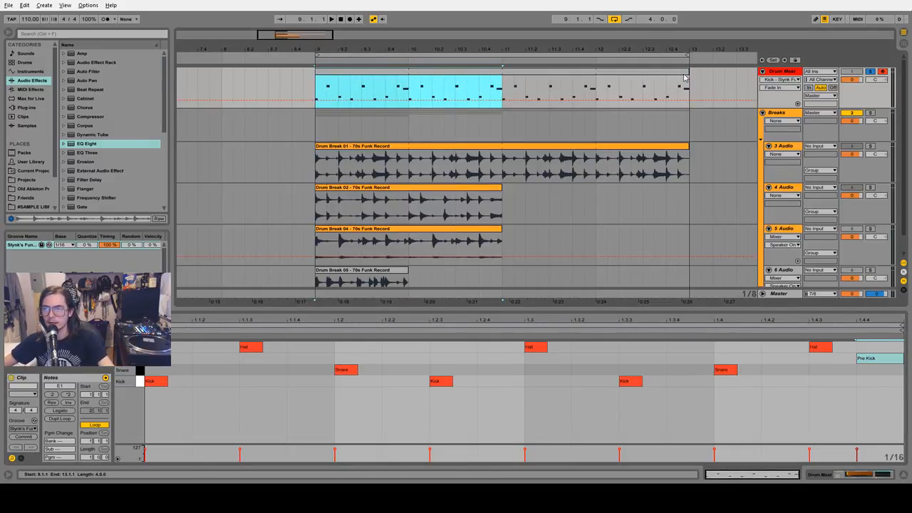
pyautogui.moveTo(688, 86); pyautogui.dragTo(317, 92)
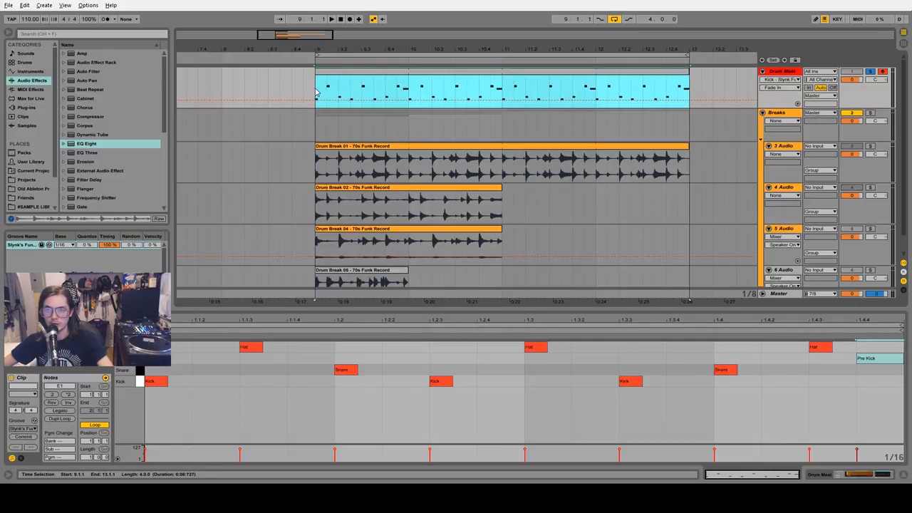
pyautogui.hotkey('ctrl', 'j')
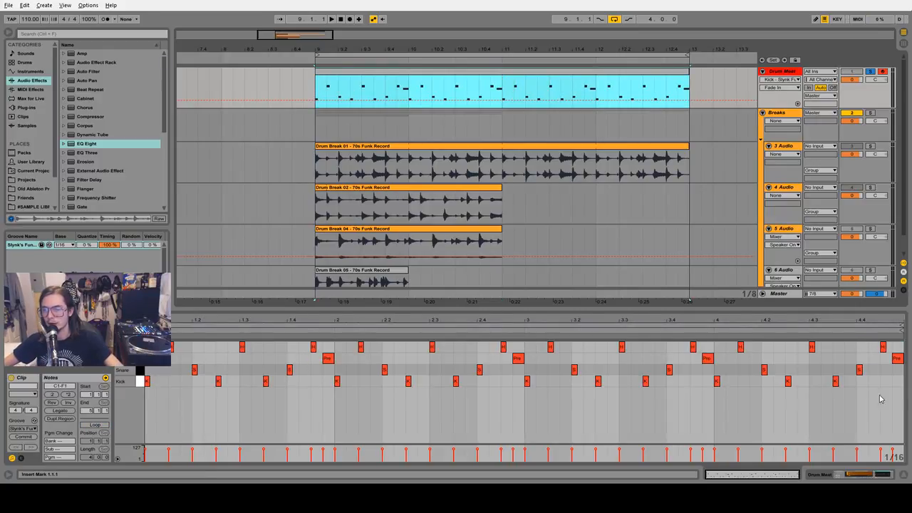
# Delete the Pre Kick notes at 1.4.4 and 3.4.4 from the four-bar drum clip and listen to the beat.
pyautogui.doubleClick(327, 358)
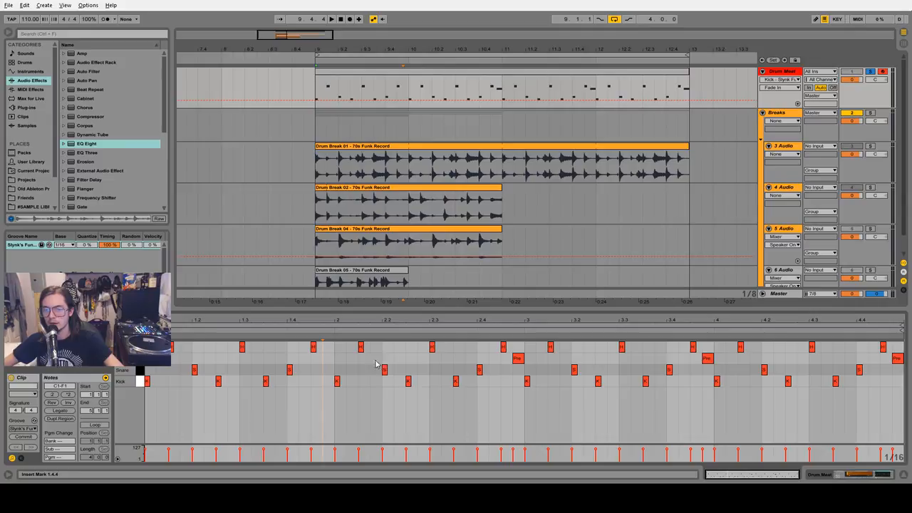
pyautogui.click(707, 359)
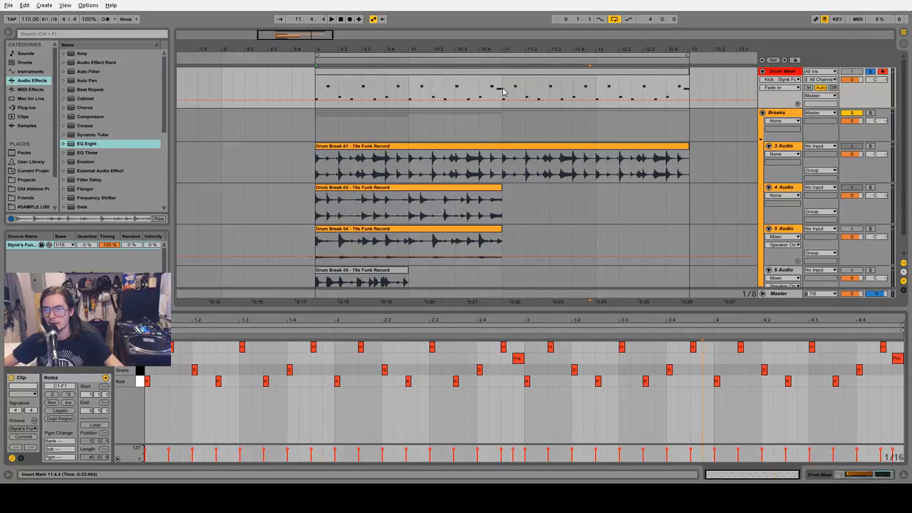
pyautogui.moveTo(502, 88); pyautogui.dragTo(317, 91)
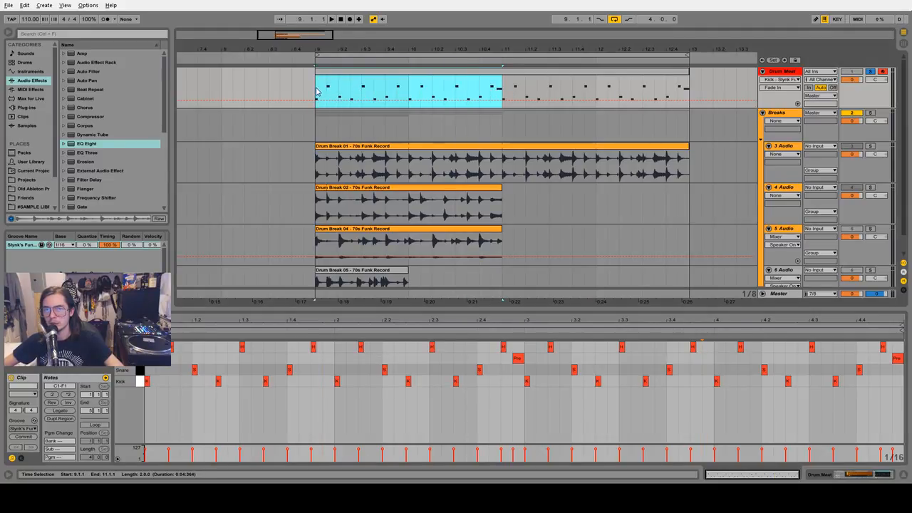
pyautogui.doubleClick(458, 85)
pyautogui.press('space')
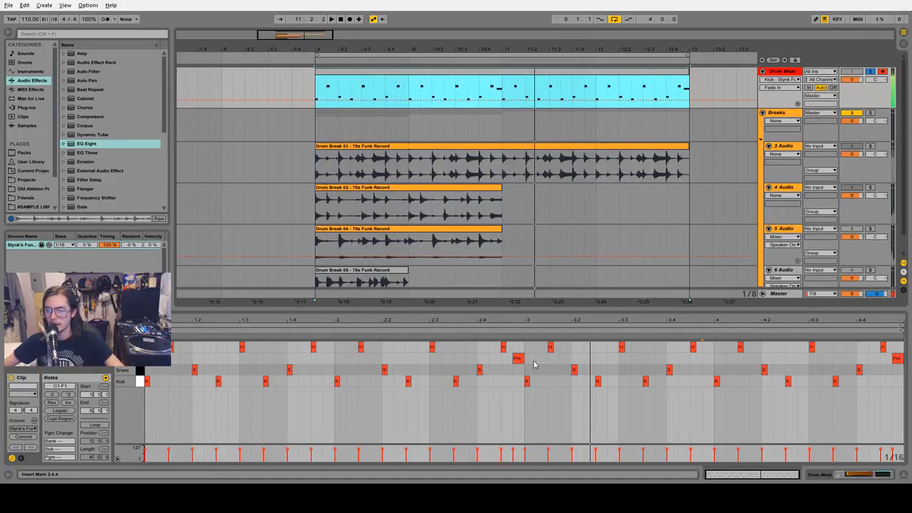
# Display the drum track's Drum Rack with its chain list and the chains' input/output settings.
pyautogui.click(786, 72)
pyautogui.doubleClick(787, 73)
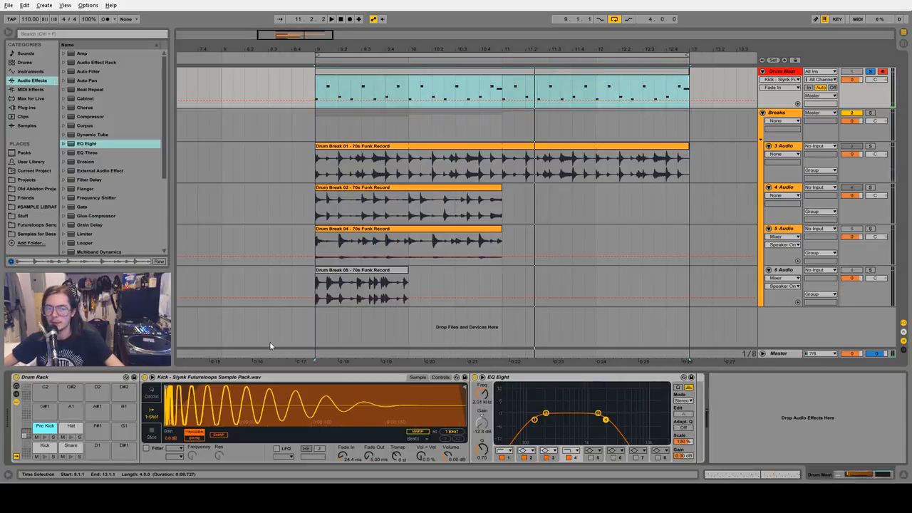
pyautogui.click(16, 397)
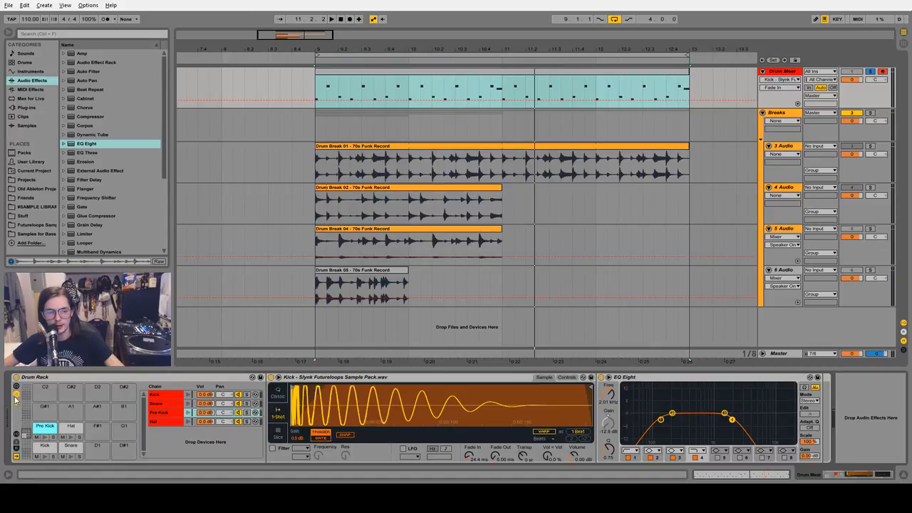
pyautogui.click(18, 435)
pyautogui.click(209, 440)
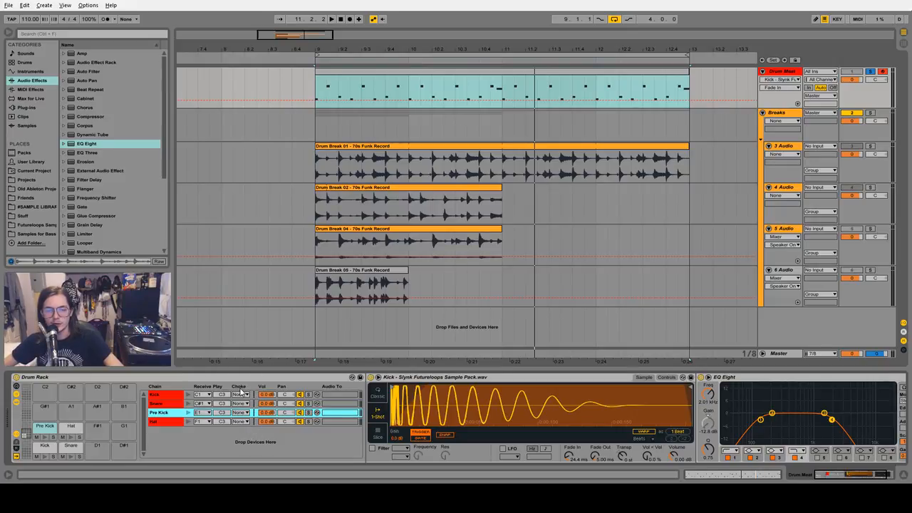
# Assign the Kick, Snare and Pre Kick chains to choke group 1 and audition the Snare and Kick pads.
pyautogui.click(241, 396)
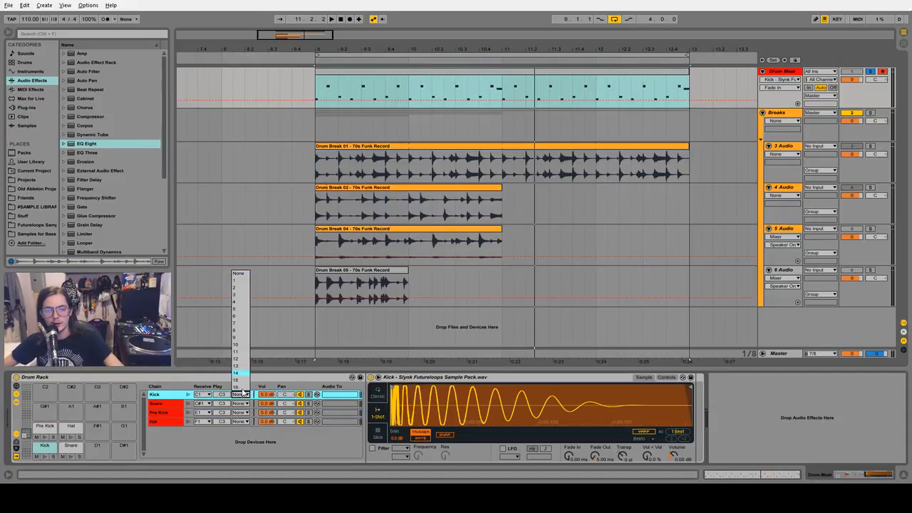
pyautogui.click(240, 279)
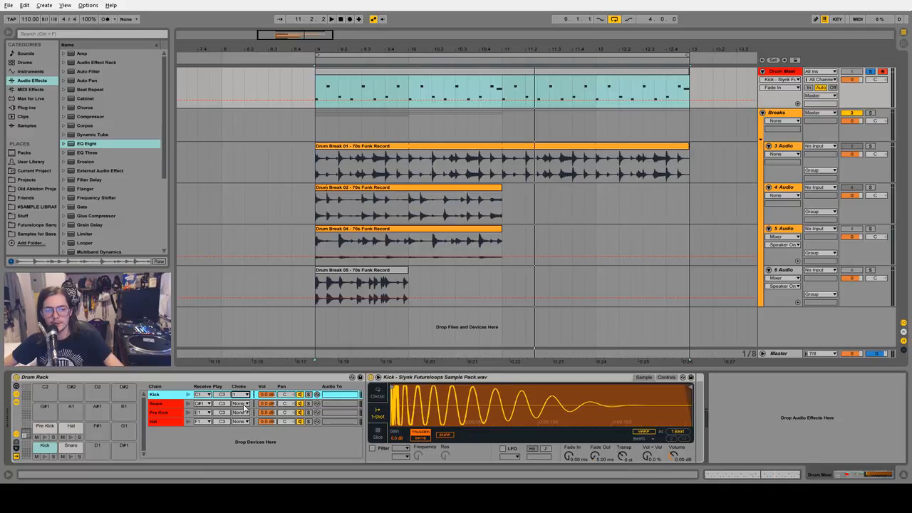
pyautogui.click(242, 412)
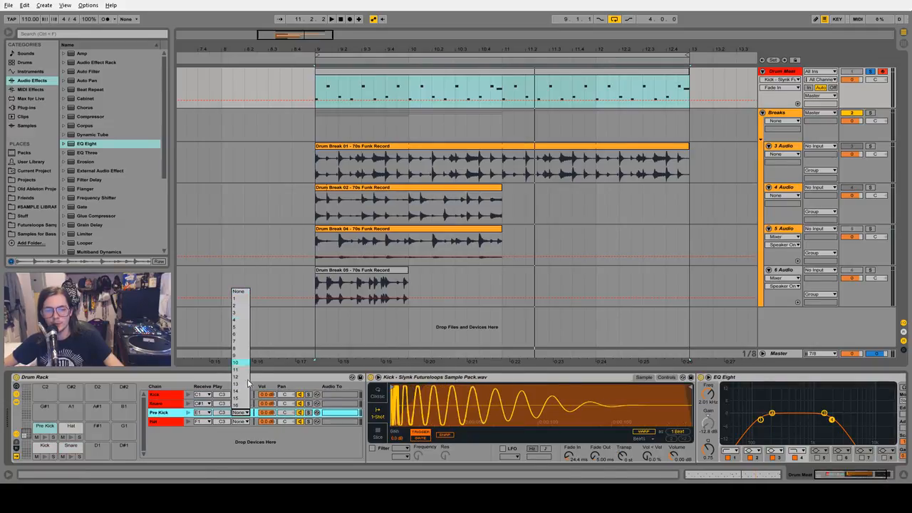
pyautogui.click(237, 297)
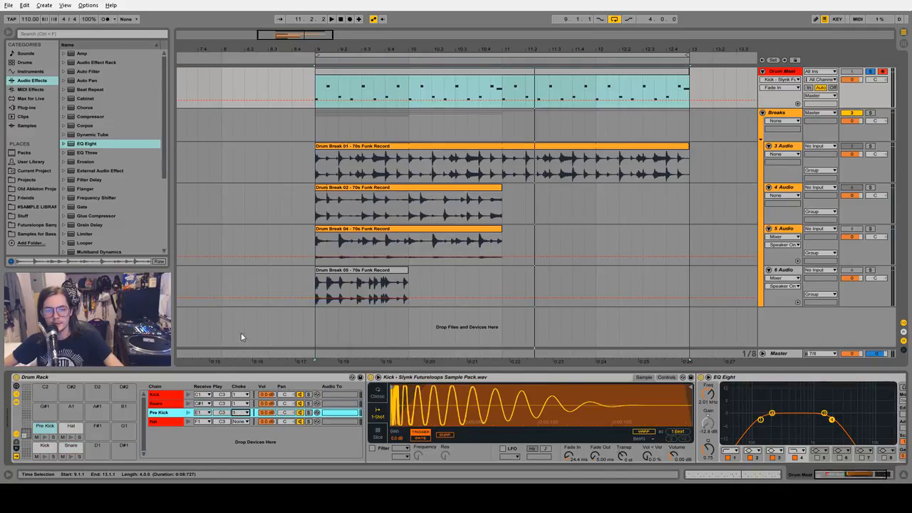
pyautogui.click(72, 455)
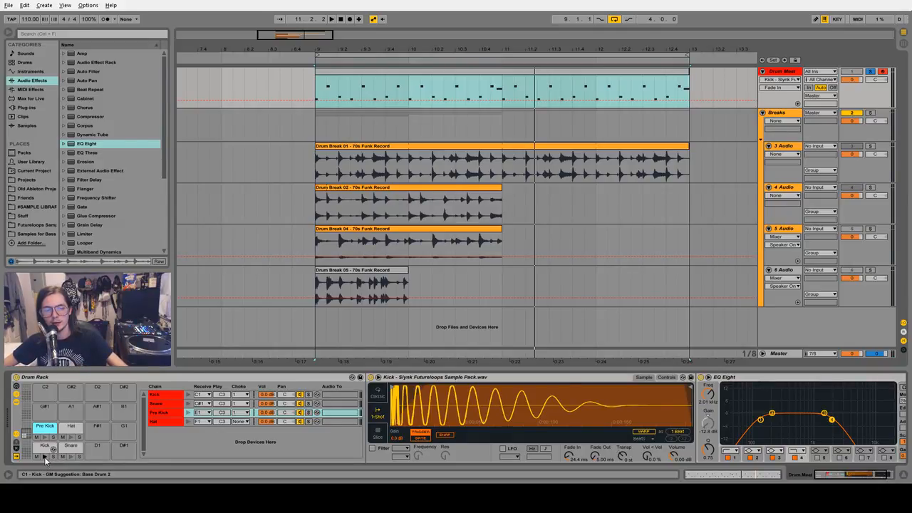
pyautogui.click(44, 456)
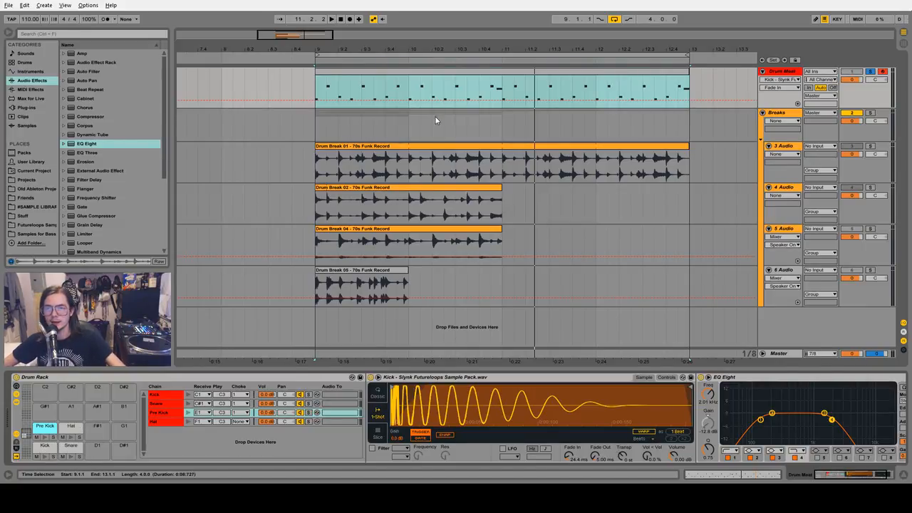
# Create a one-bar test MIDI clip at 14.1.1 on the drum track with a Snare at 1.1.1 and a Kick at 1.1.2, and play it.
pyautogui.moveTo(419, 49); pyautogui.dragTo(264, 48)
pyautogui.moveTo(508, 91); pyautogui.dragTo(566, 90)
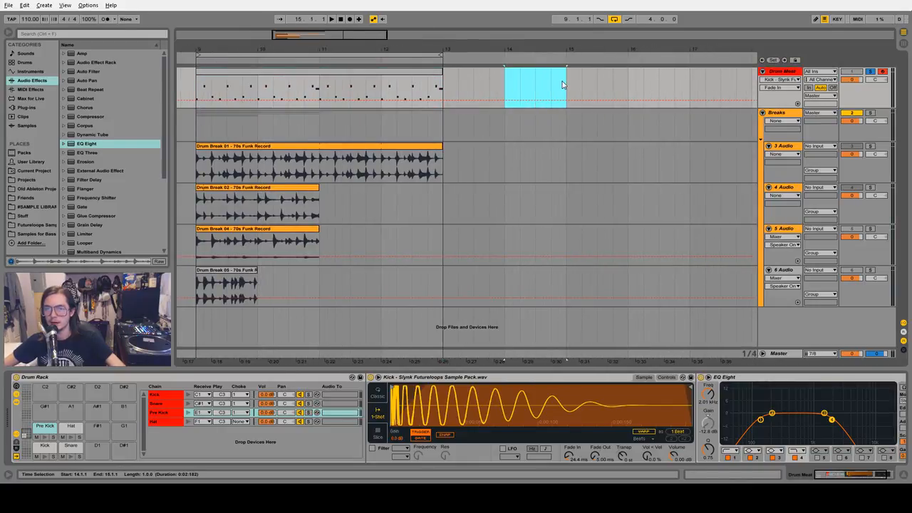
pyautogui.hotkey('ctrl', 'shift', 'm')
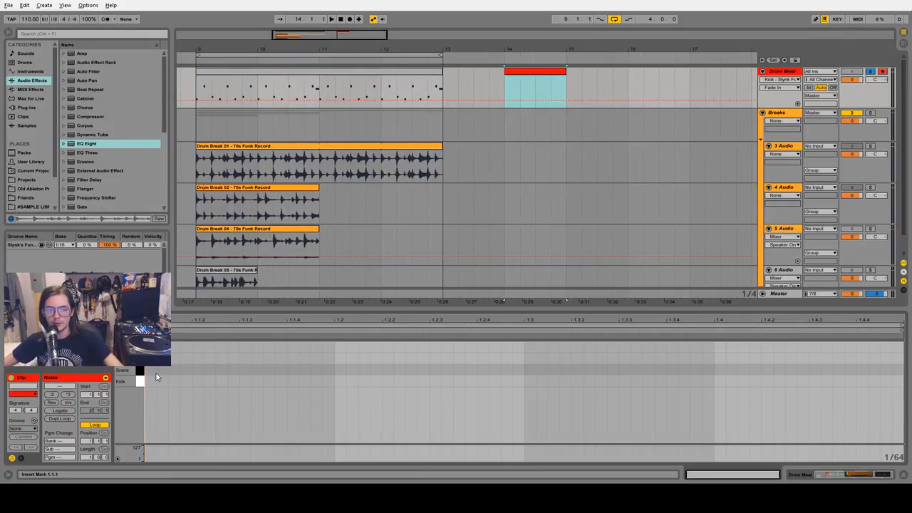
pyautogui.doubleClick(151, 371)
pyautogui.doubleClick(197, 381)
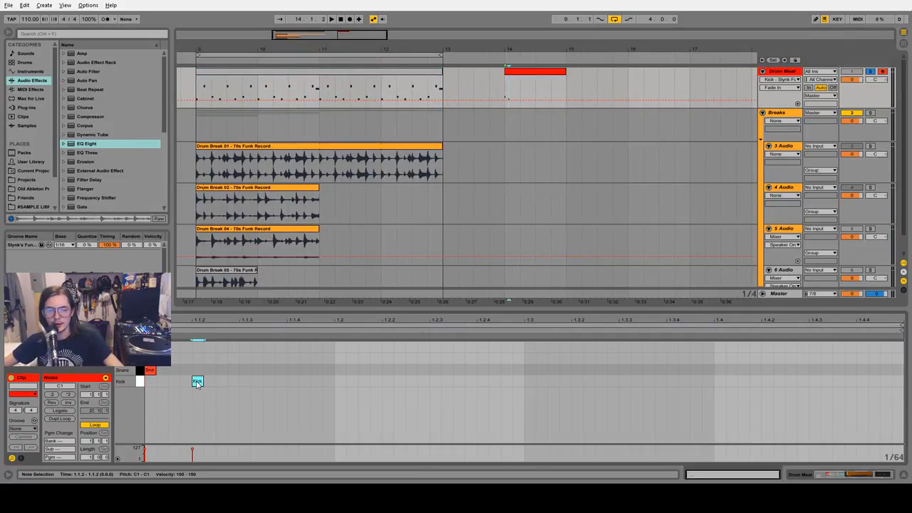
pyautogui.press('space')
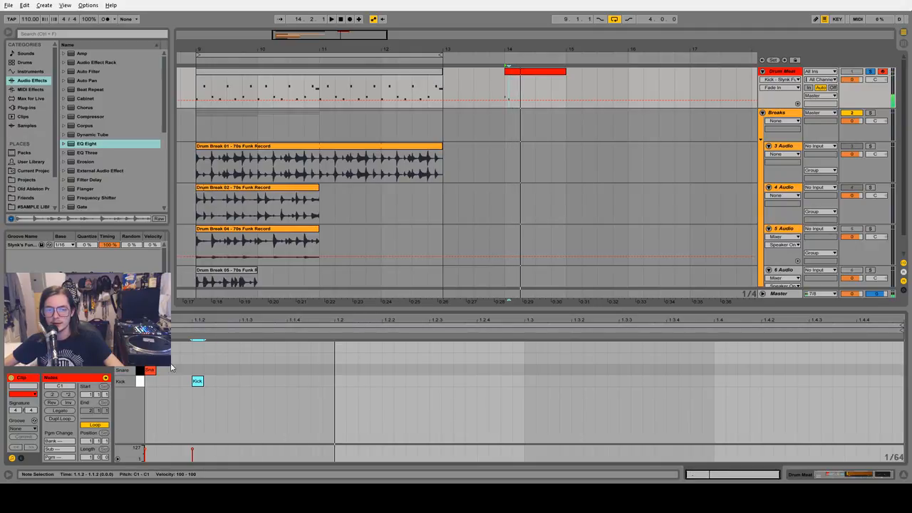
# Add a Snare at 1.2.1 and a Kick at 1.2.4 to the test clip to compare the choked and ringing snare.
pyautogui.doubleClick(336, 370)
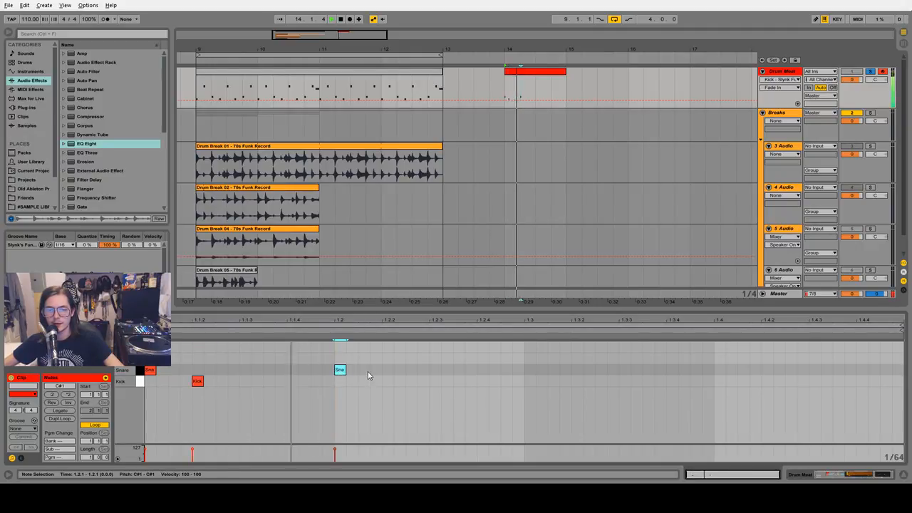
pyautogui.doubleClick(481, 382)
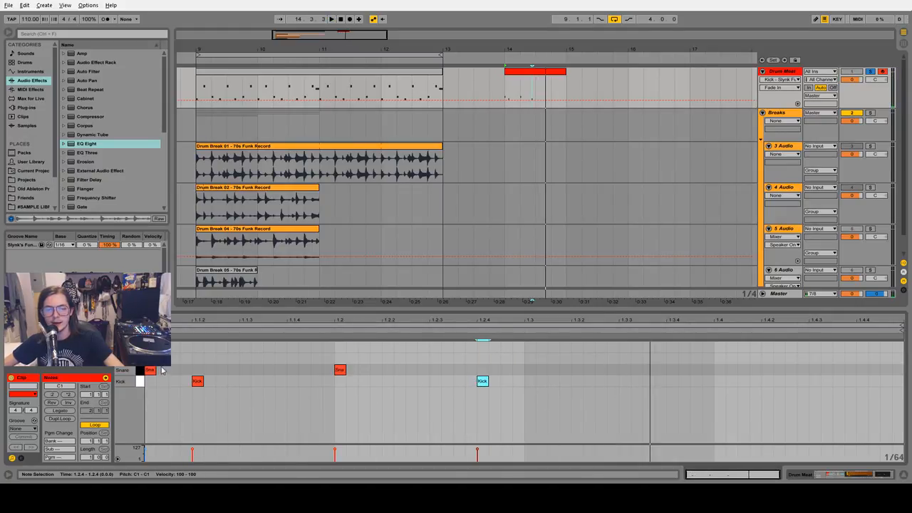
pyautogui.click(192, 372)
pyautogui.press('space')
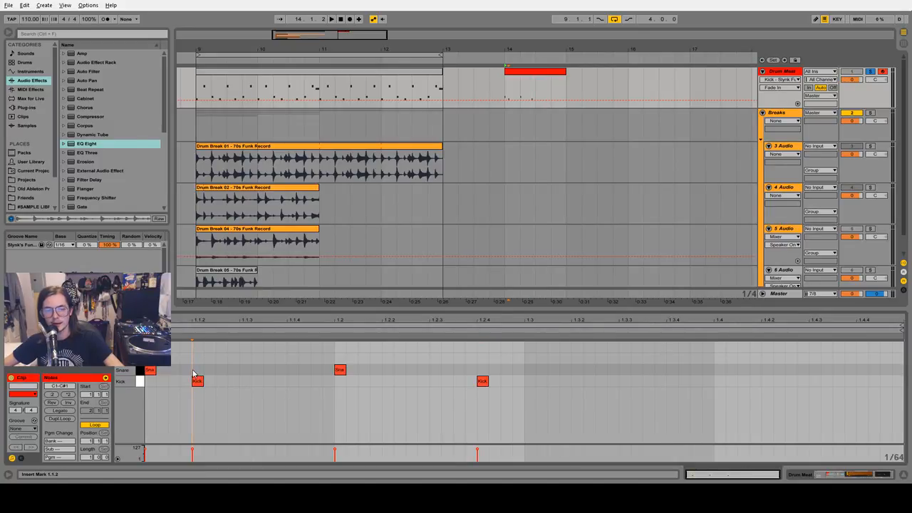
# Delete the one-bar test clip at bar 14 of the drum track.
pyautogui.click(543, 74)
pyautogui.press('Delete')
pyautogui.hscroll(-3, 499, 72)
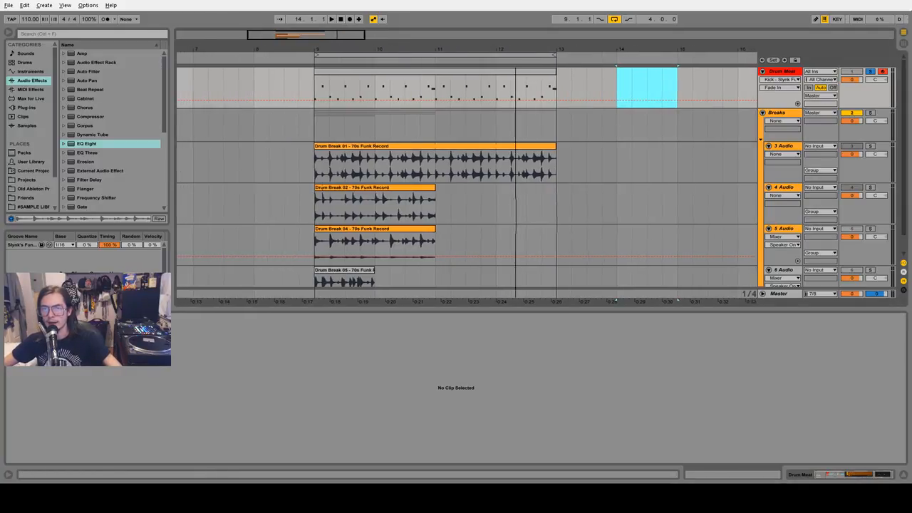
# Select the four-bar drum clip and listen to the beat with the choke group active.
pyautogui.click(495, 72)
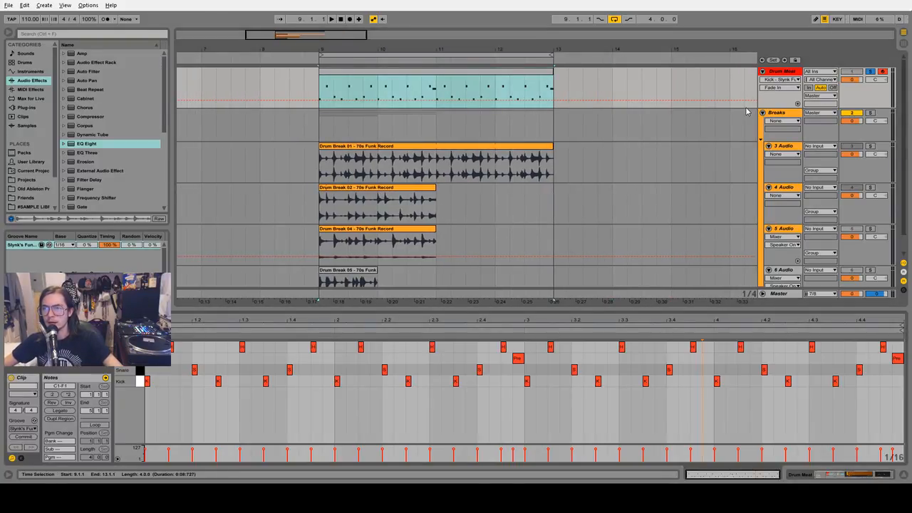
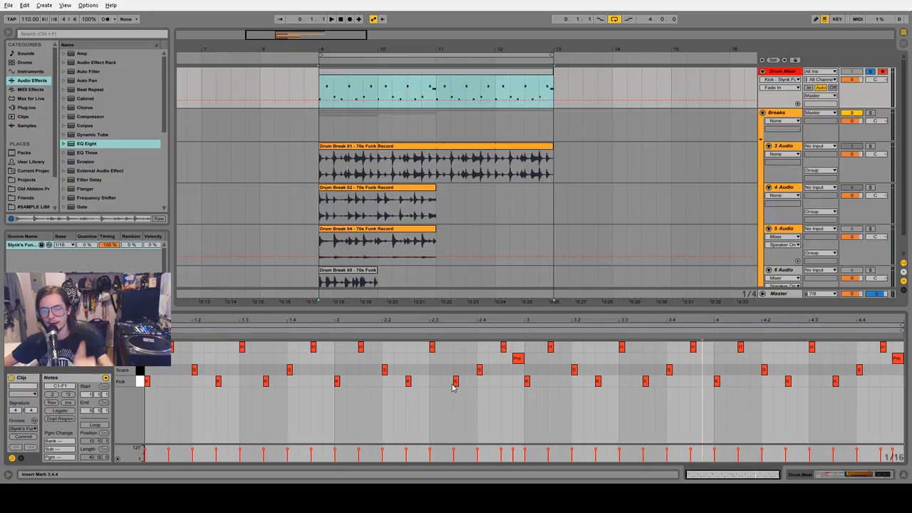
pyautogui.press('space')
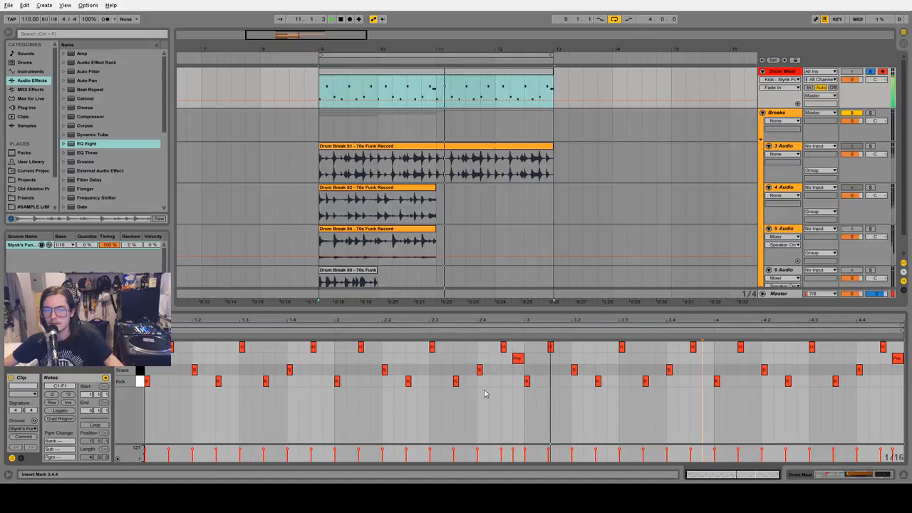
pyautogui.press('space')
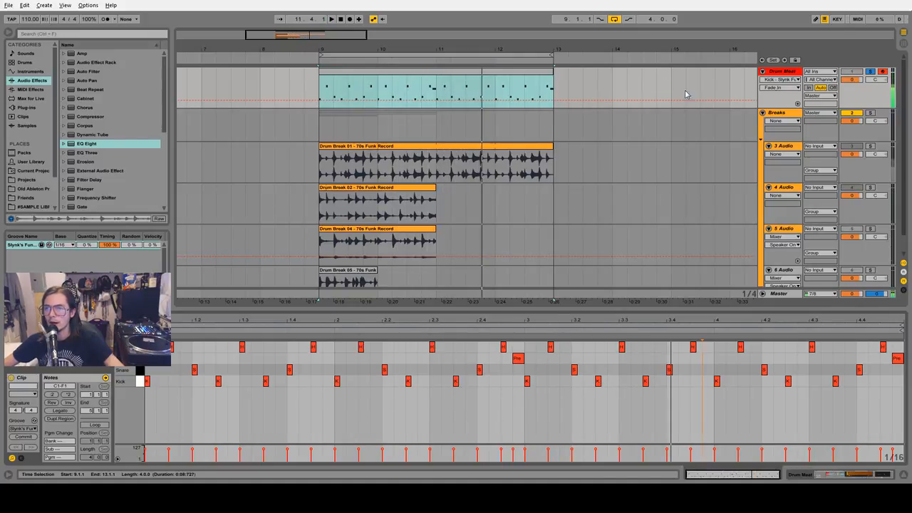
# Assign the Hat chain in the Drum Rack to choke group 1.
pyautogui.doubleClick(781, 73)
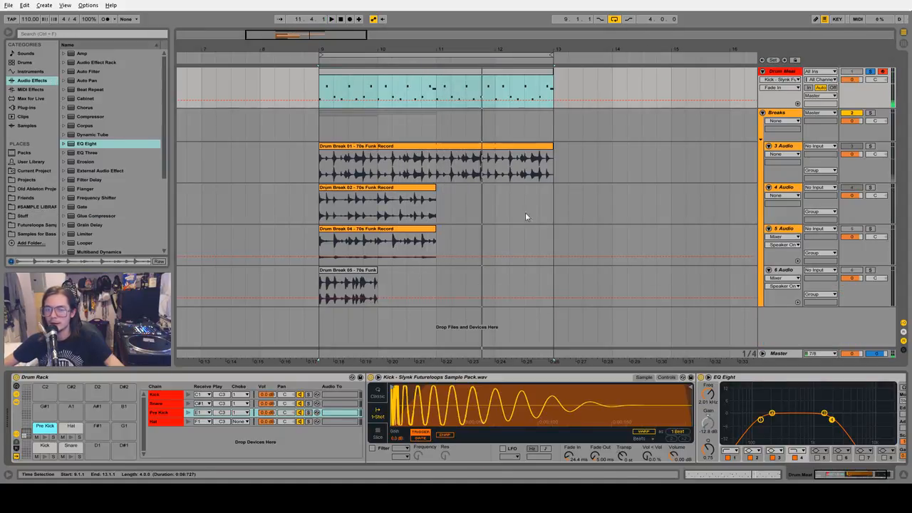
pyautogui.click(243, 421)
pyautogui.click(243, 308)
# Play the four-bar drum clip from bar 9 with all pads choked and examine its first two bars.
pyautogui.doubleClick(401, 72)
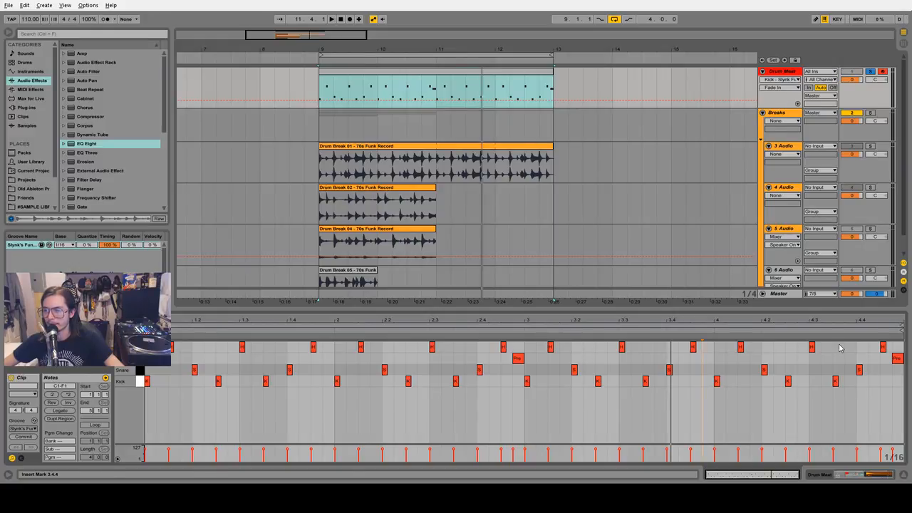
pyautogui.click(566, 122)
pyautogui.scroll(-1, 489, 80)
pyautogui.scroll(1, 427, 75)
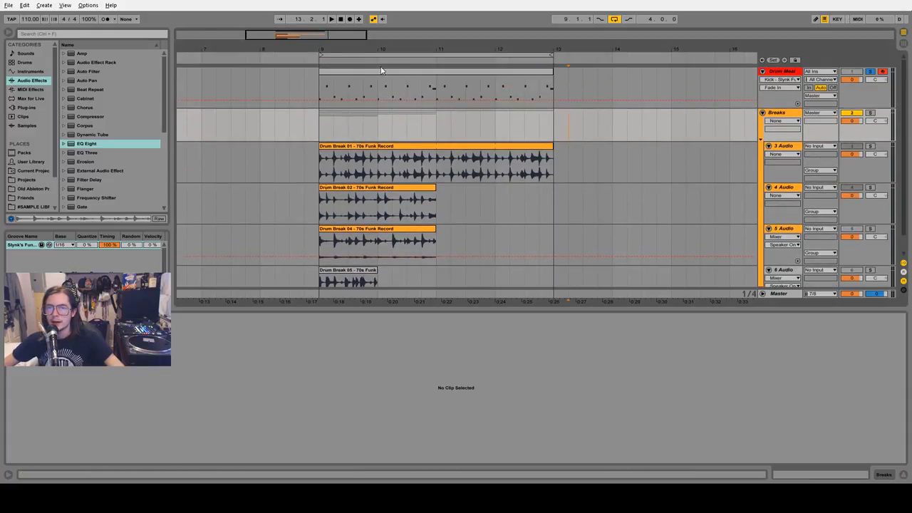
pyautogui.click(369, 72)
pyautogui.moveTo(362, 51); pyautogui.dragTo(384, 50)
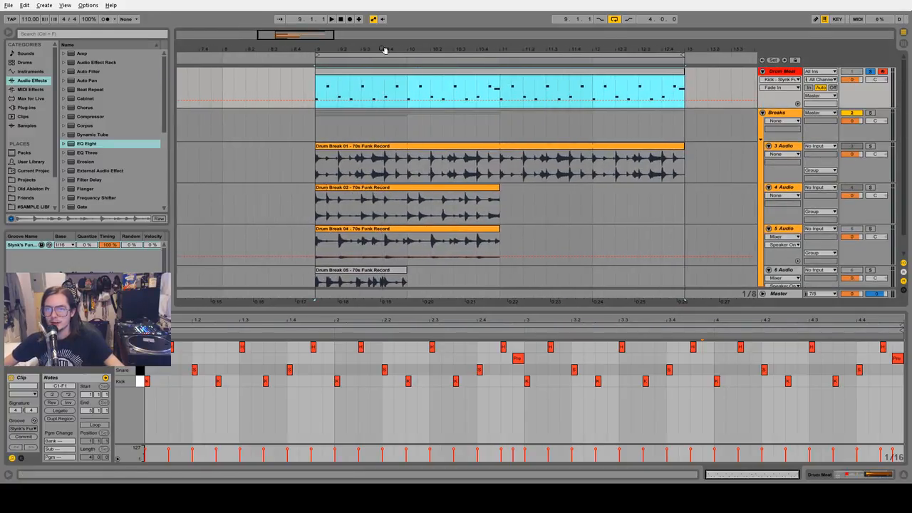
pyautogui.press('space')
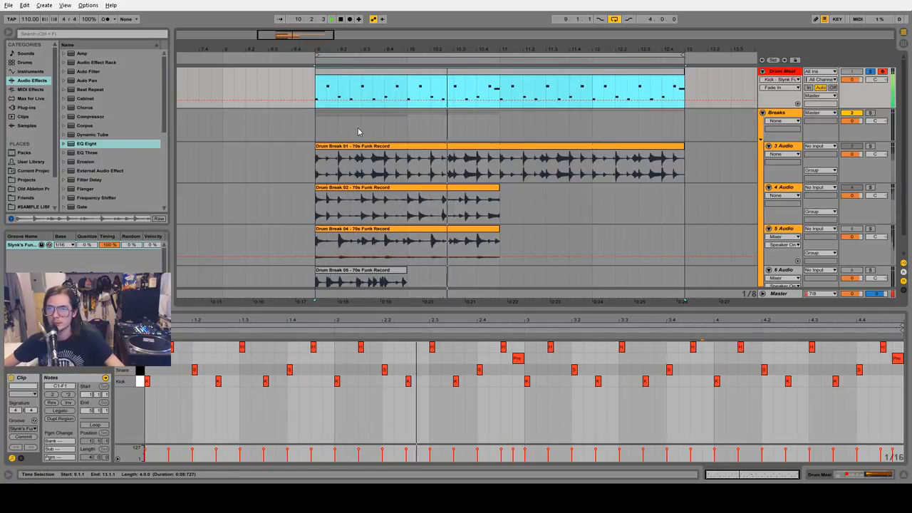
pyautogui.press('space')
pyautogui.click(361, 131)
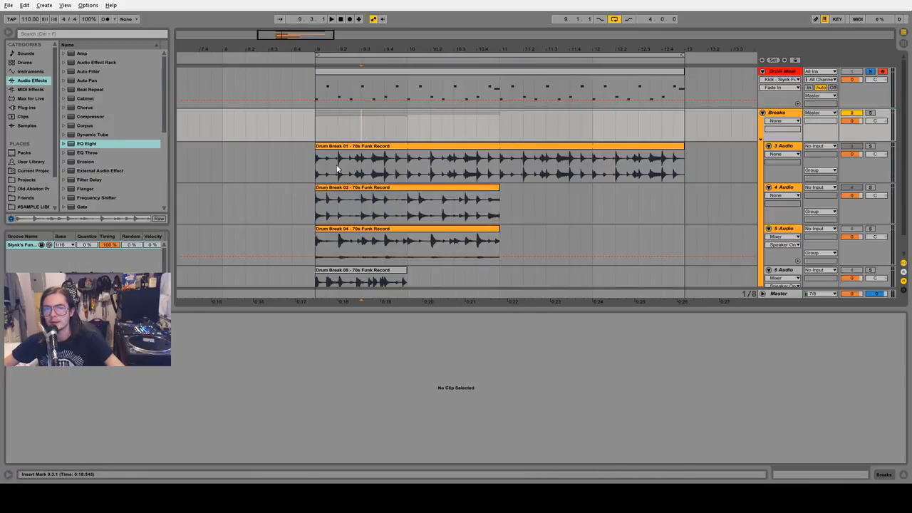
pyautogui.moveTo(354, 50); pyautogui.dragTo(349, 77)
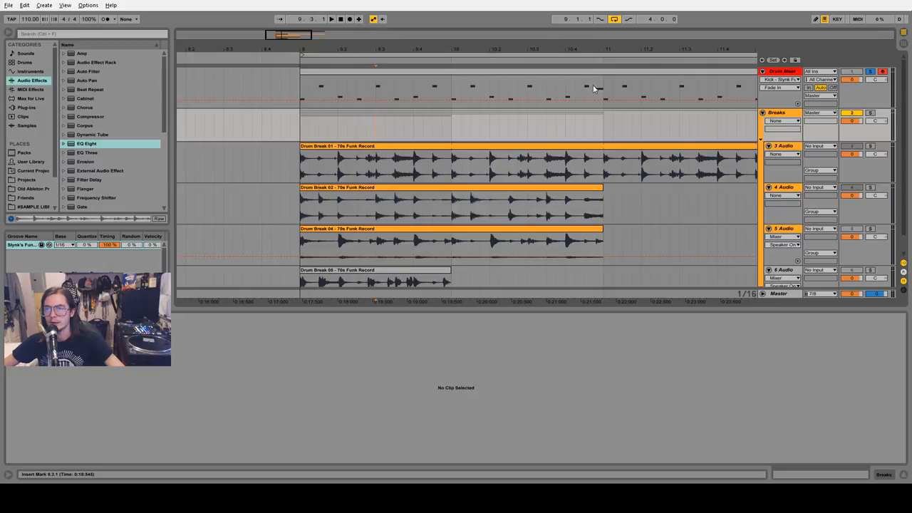
# Compare the drum clip's eighth note at 9.2.3 with Drum Break 01 and solo the 3 Audio track.
pyautogui.moveTo(301, 92); pyautogui.dragTo(378, 95)
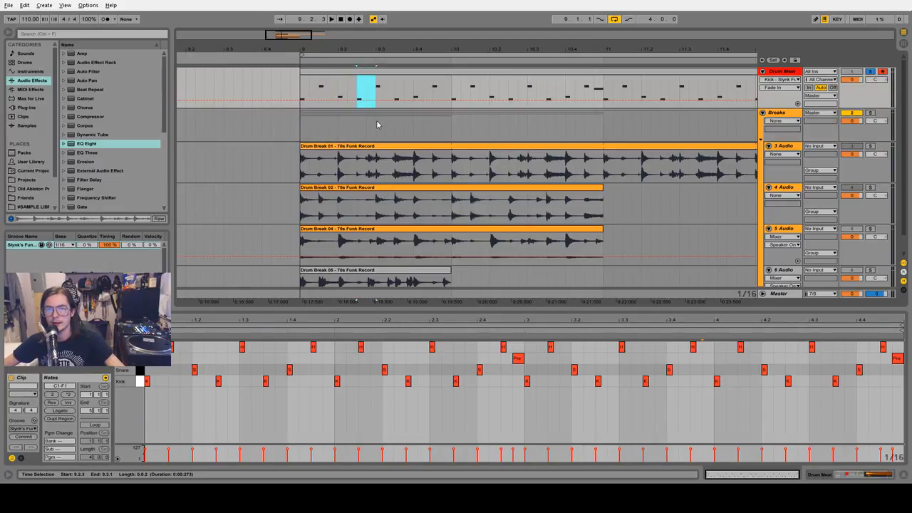
pyautogui.click(378, 125)
pyautogui.moveTo(365, 50); pyautogui.dragTo(373, 66)
pyautogui.click(343, 160)
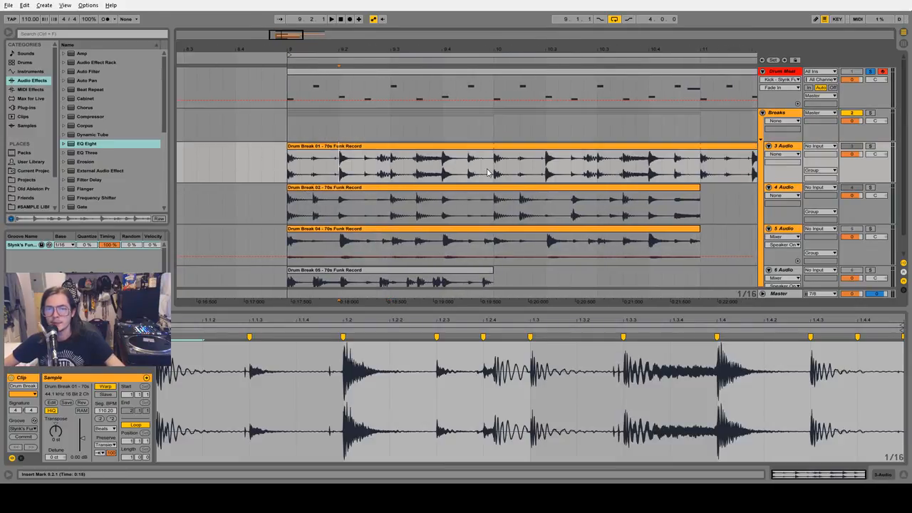
pyautogui.click(862, 138)
pyautogui.click(869, 147)
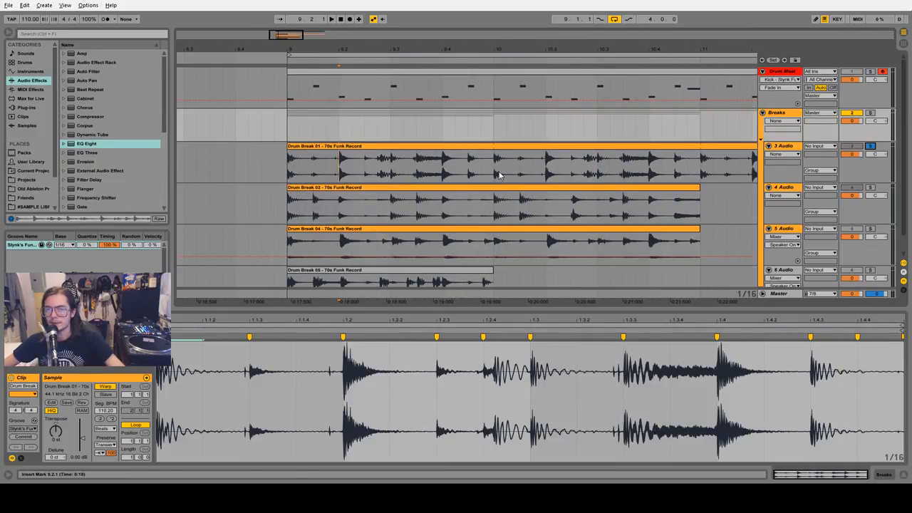
# Replace the eighth-note section of Drum Break 01 at 9.2.3 with a copy of its opening kick slice and play it back.
pyautogui.click(366, 168)
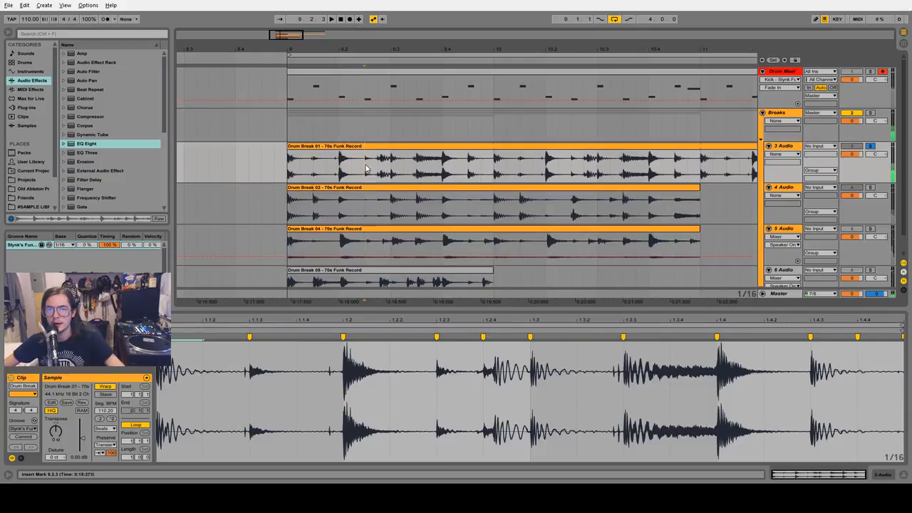
pyautogui.click(367, 92)
pyautogui.moveTo(365, 168); pyautogui.dragTo(391, 169)
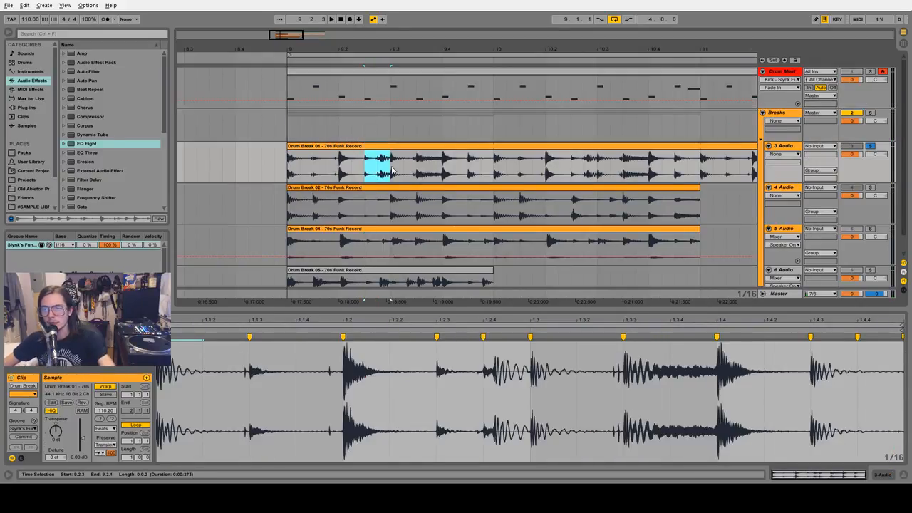
pyautogui.press('Delete')
pyautogui.moveTo(290, 170); pyautogui.dragTo(382, 155)
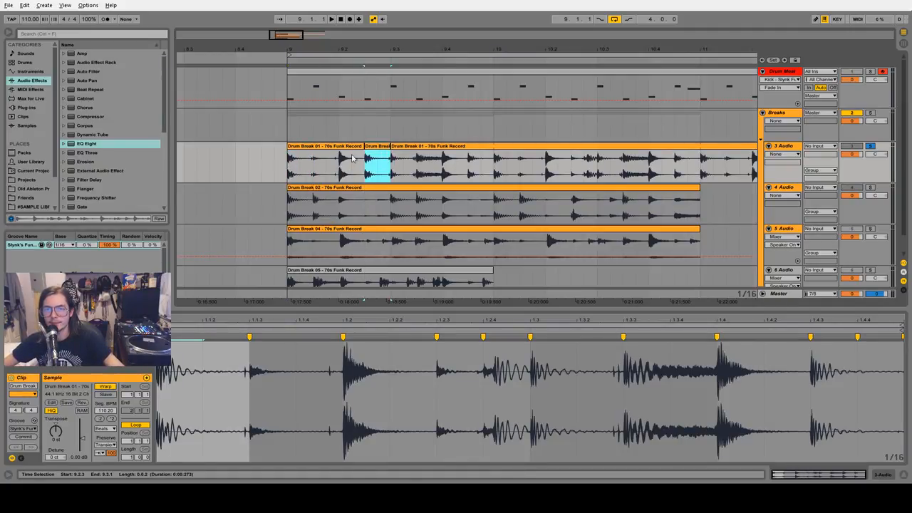
pyautogui.click(352, 147)
pyautogui.press('space')
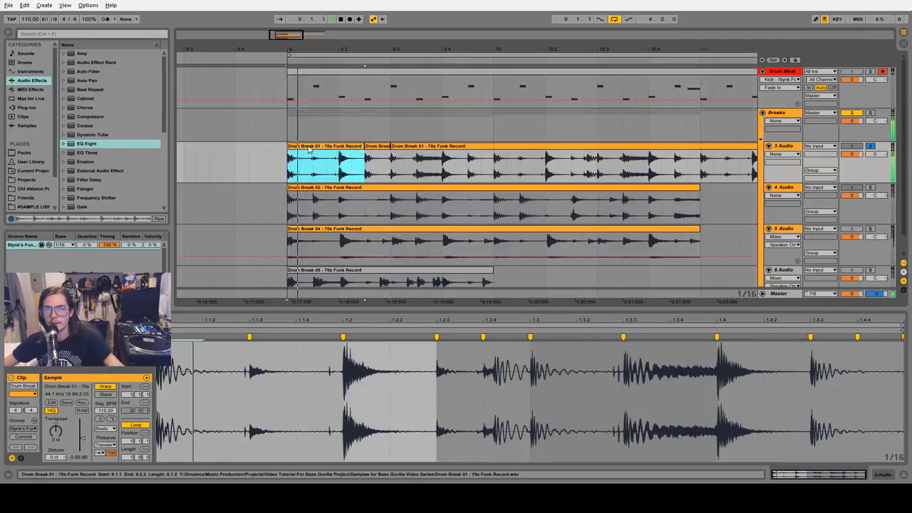
pyautogui.click(399, 167)
pyautogui.press('space')
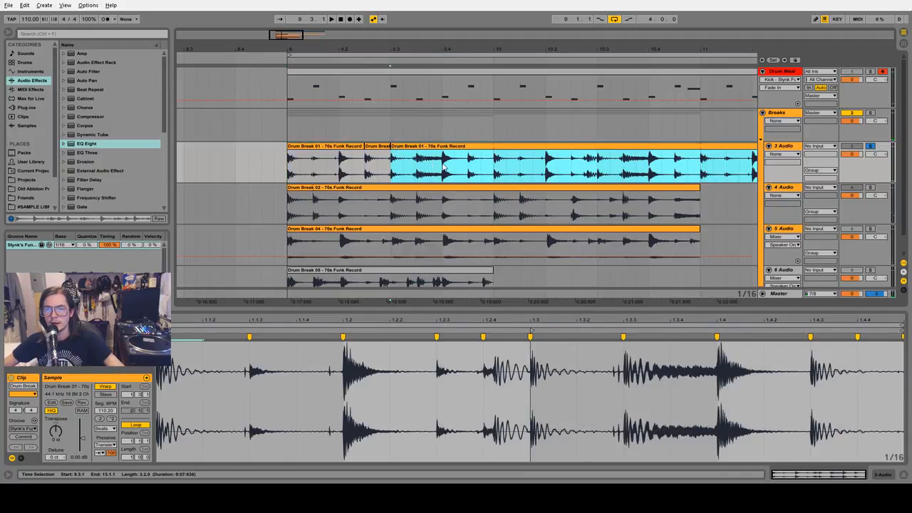
# Replace the eighth note at 9.3.1 in Drum Break 01 with the snare slice from 9.4.1 and play the bar.
pyautogui.moveTo(444, 166); pyautogui.dragTo(409, 152)
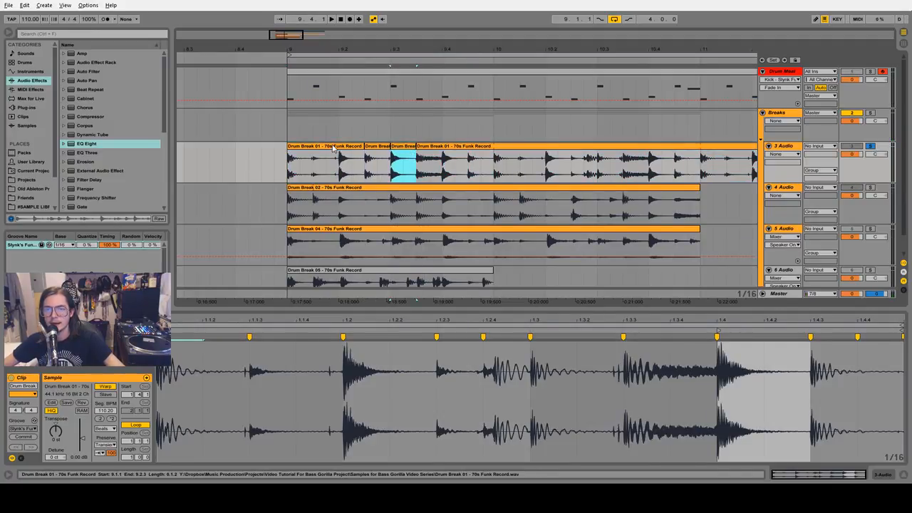
pyautogui.click(332, 148)
pyautogui.press('space')
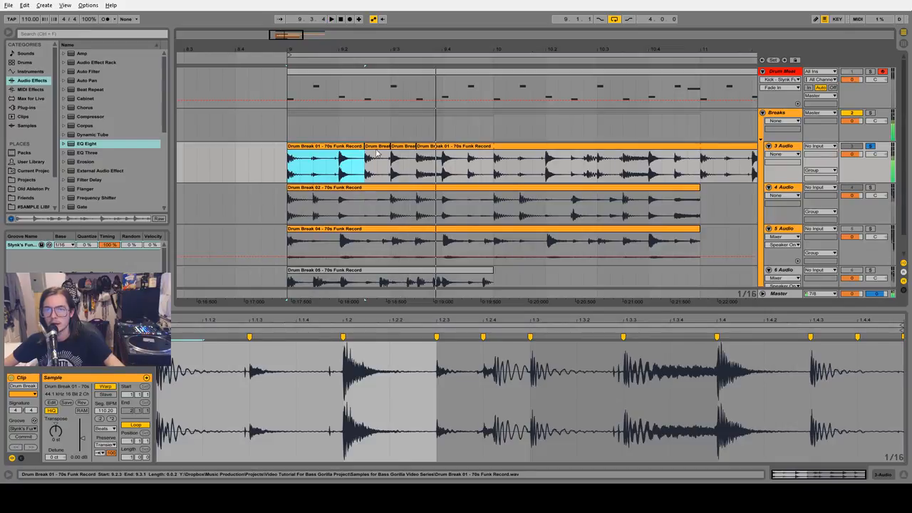
pyautogui.click(403, 148)
pyautogui.press('space')
pyautogui.moveTo(315, 171); pyautogui.dragTo(400, 152)
pyautogui.click(342, 147)
pyautogui.press('space')
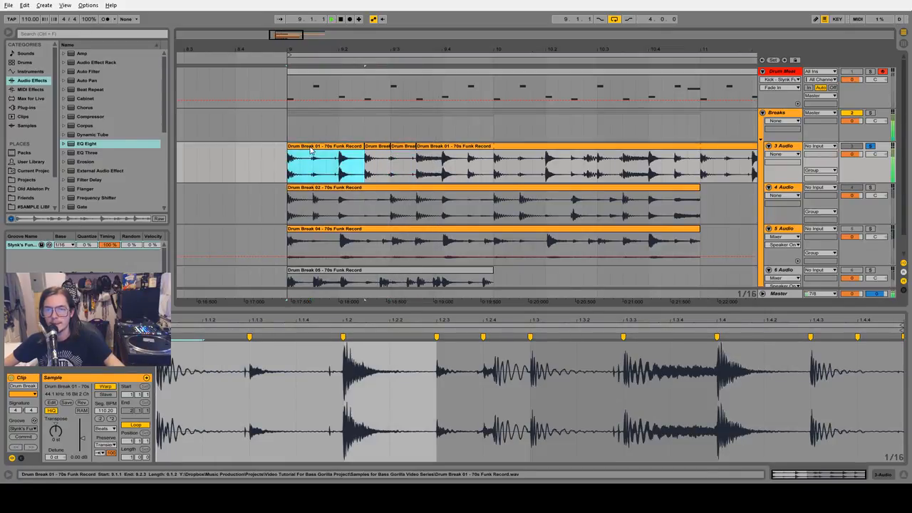
pyautogui.press('space')
# Listen to Drum Break 01 from 9.3.3, then clear the break from there to the start of bar 10.
pyautogui.click(417, 148)
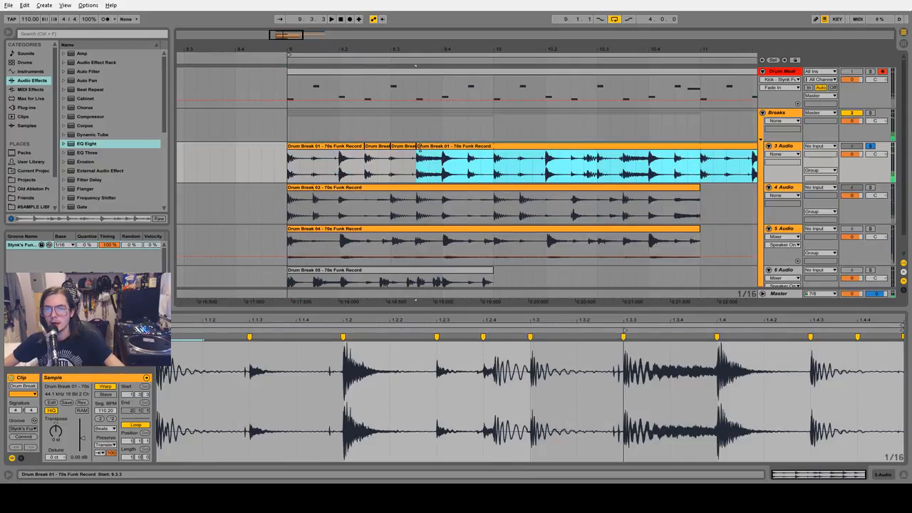
pyautogui.moveTo(423, 167); pyautogui.dragTo(432, 169)
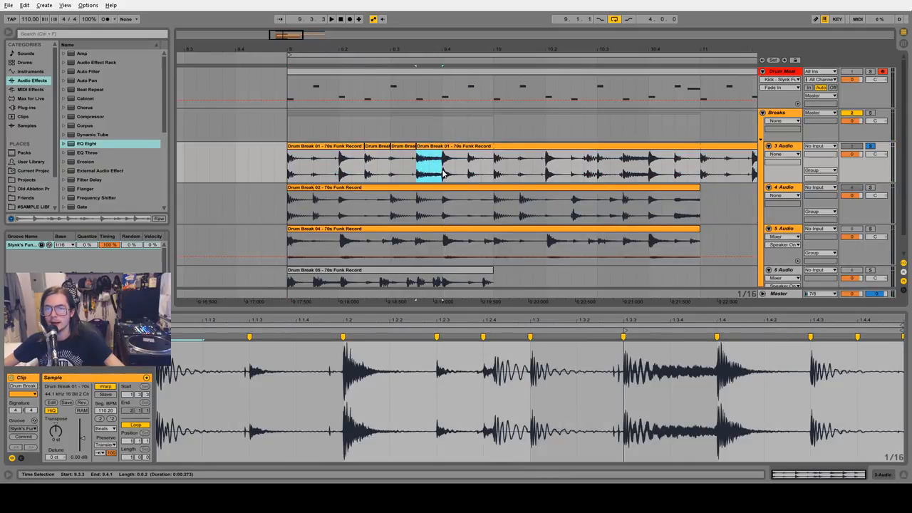
pyautogui.press('space')
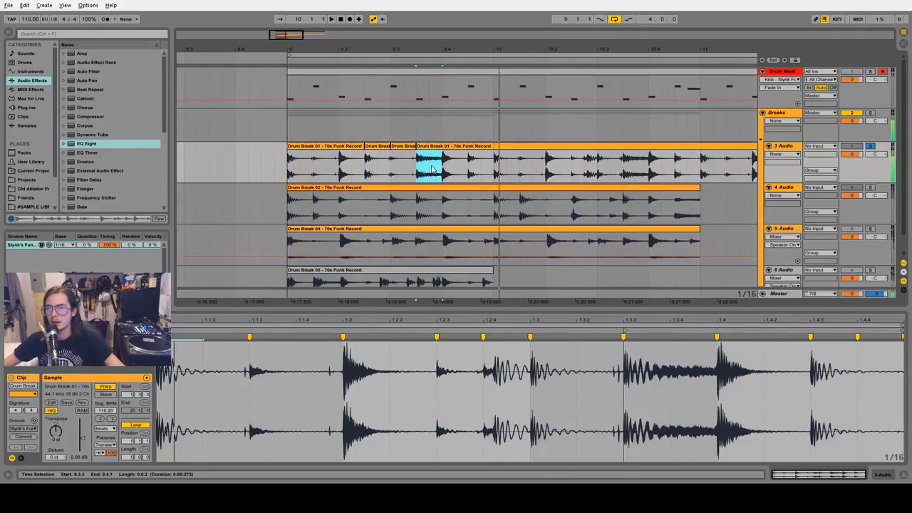
pyautogui.moveTo(448, 50); pyautogui.dragTo(345, 28)
pyautogui.moveTo(327, 146); pyautogui.dragTo(371, 146)
pyautogui.click(358, 165)
pyautogui.moveTo(324, 52); pyautogui.dragTo(324, 67)
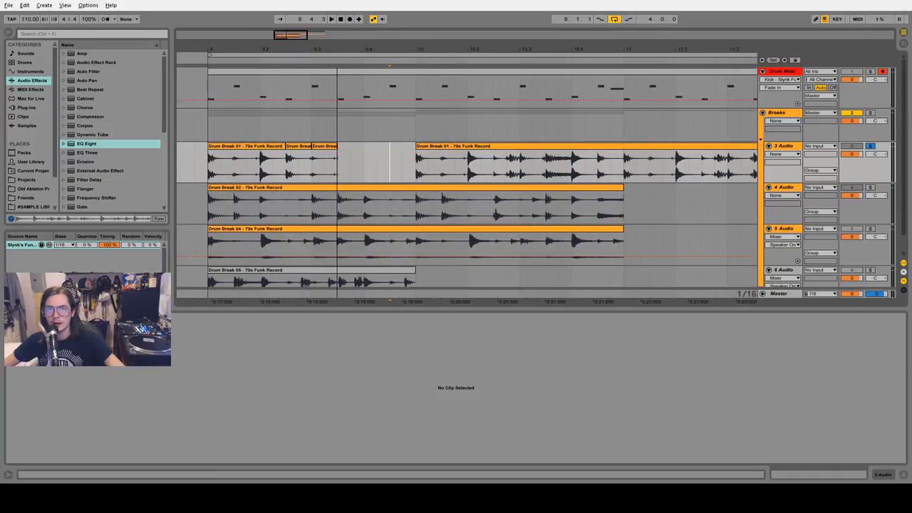
# Fill the gap at 9.3.3, 9.4.1 and 9.4.3 with copied kick, snare and hat slices, and duplicate the bar into bar 10.
pyautogui.click(296, 152)
pyautogui.hotkey('ctrl', 'd')
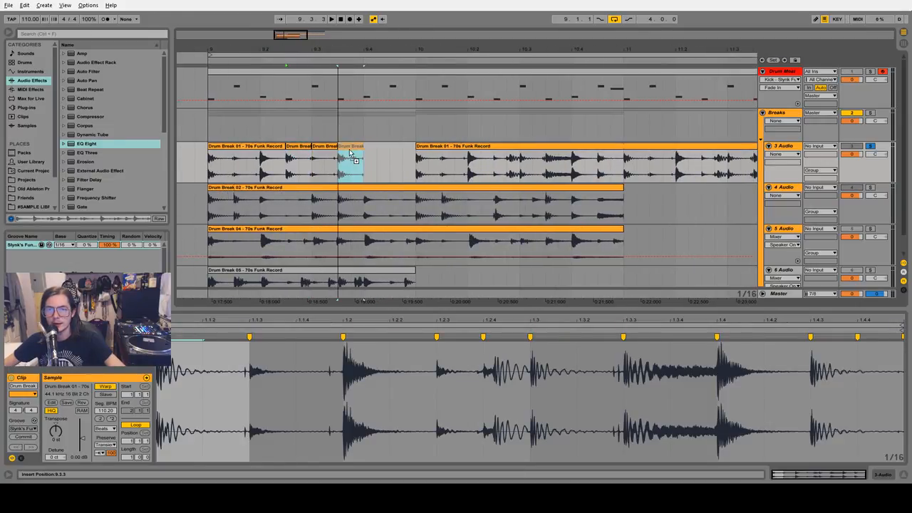
pyautogui.moveTo(349, 152); pyautogui.dragTo(410, 161)
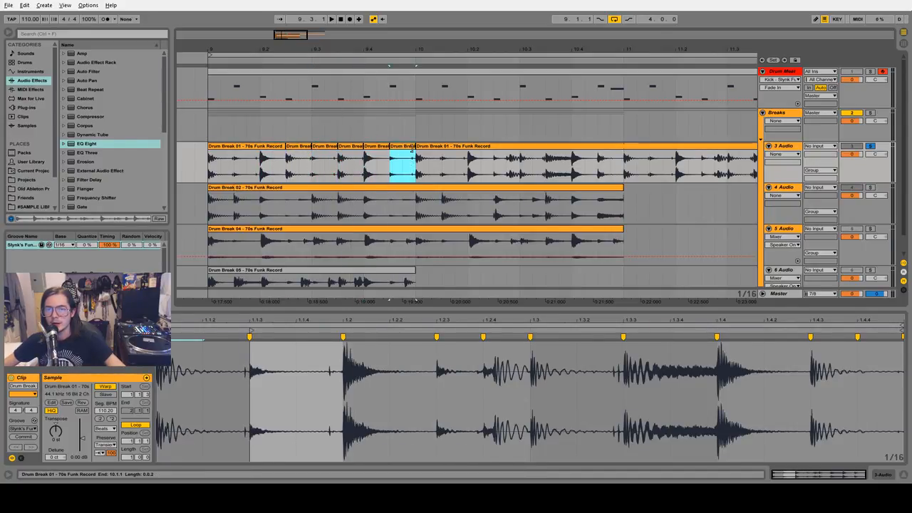
pyautogui.keyDown('shift'); pyautogui.click(230, 147); pyautogui.keyUp('shift')
pyautogui.hotkey('ctrl', 'd')
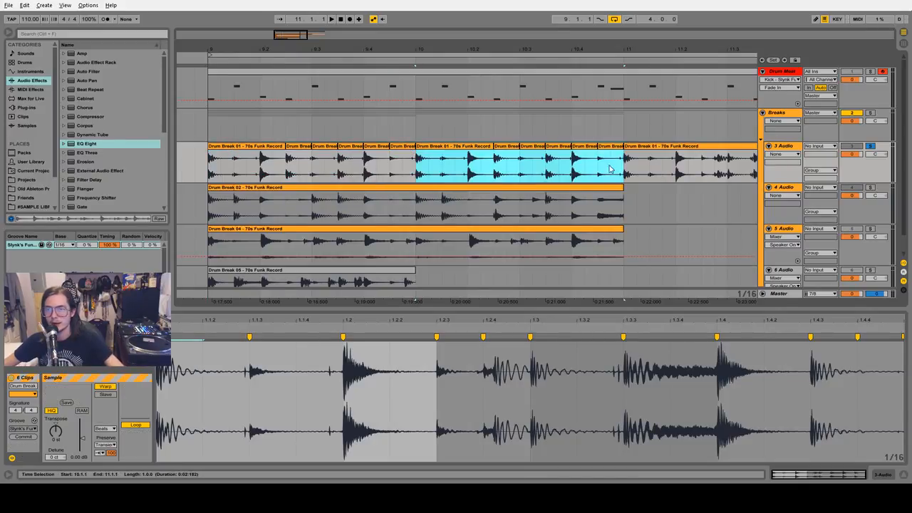
# Copy the Drum Break 01 sixteenth note at 11.2.4 to 10.4.4 and the eighth note at 11.3.3 to 10.3.3.
pyautogui.click(628, 81)
pyautogui.hscroll(4, 556, 93)
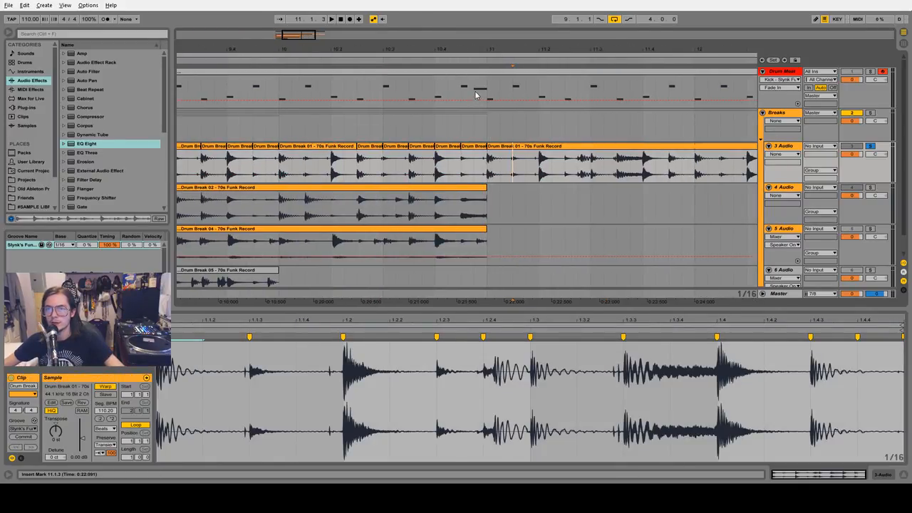
pyautogui.click(476, 94)
pyautogui.click(500, 165)
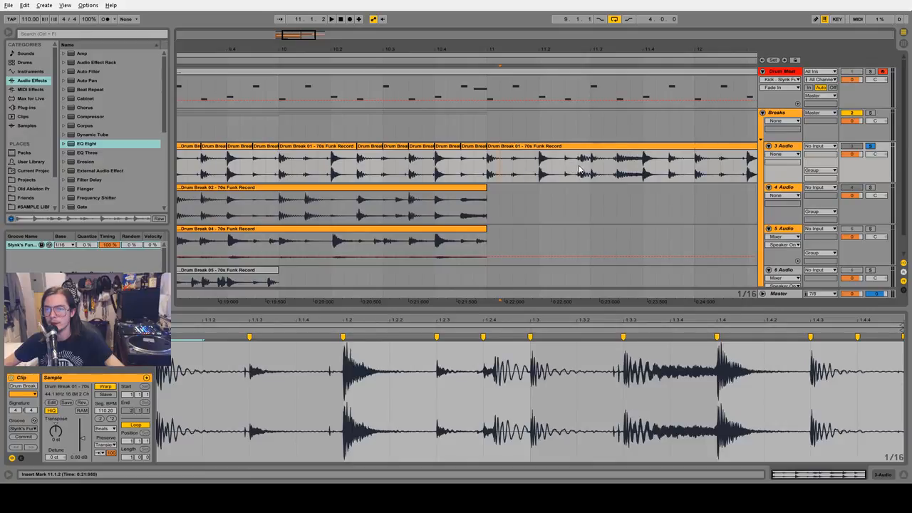
pyautogui.moveTo(579, 169); pyautogui.dragTo(589, 168)
pyautogui.press('space')
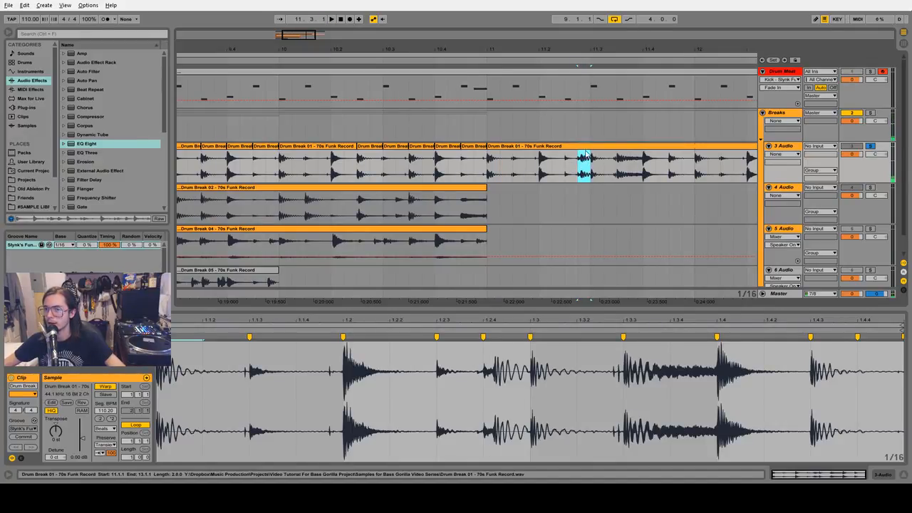
pyautogui.moveTo(475, 157); pyautogui.dragTo(487, 156)
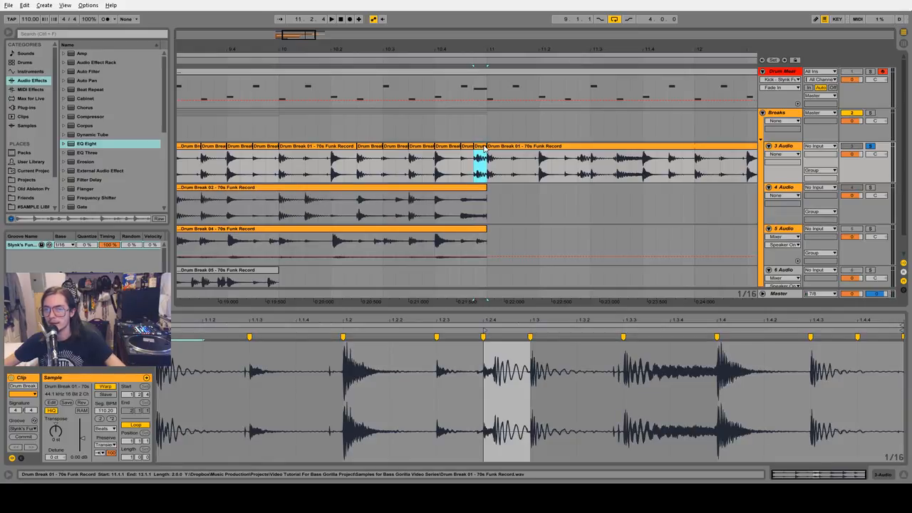
pyautogui.moveTo(618, 171); pyautogui.dragTo(429, 151)
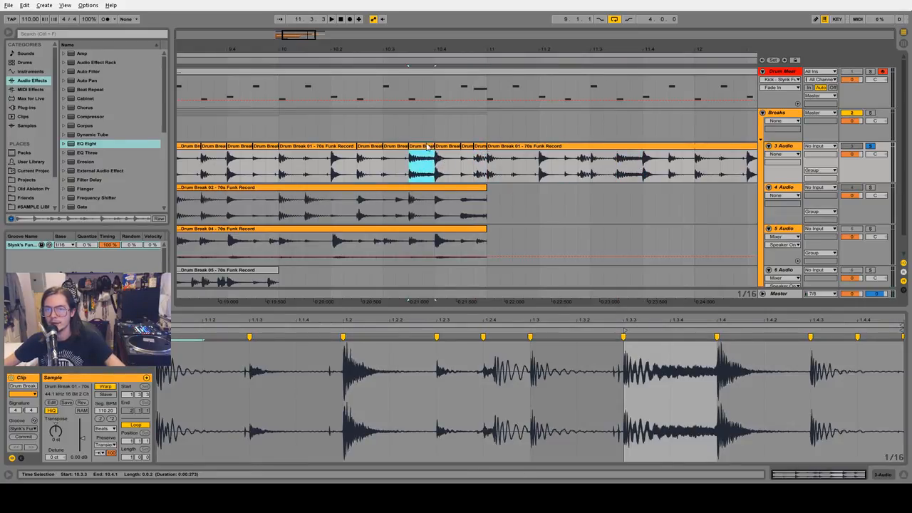
# Delete the leftover Drum Break 01 clip from bar 11, duplicate the two edited bars into its place and play them.
pyautogui.moveTo(447, 50); pyautogui.dragTo(446, 20)
pyautogui.click(489, 146)
pyautogui.press('Delete')
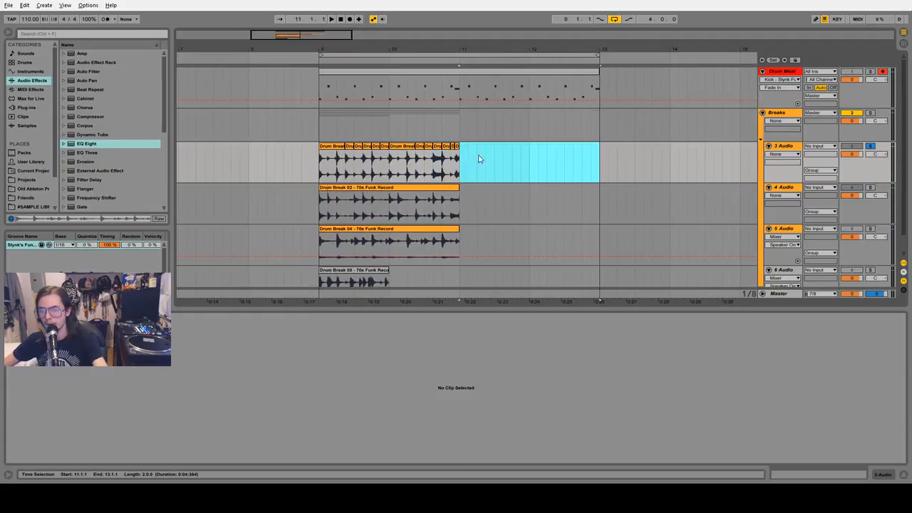
pyautogui.moveTo(461, 168); pyautogui.dragTo(328, 166)
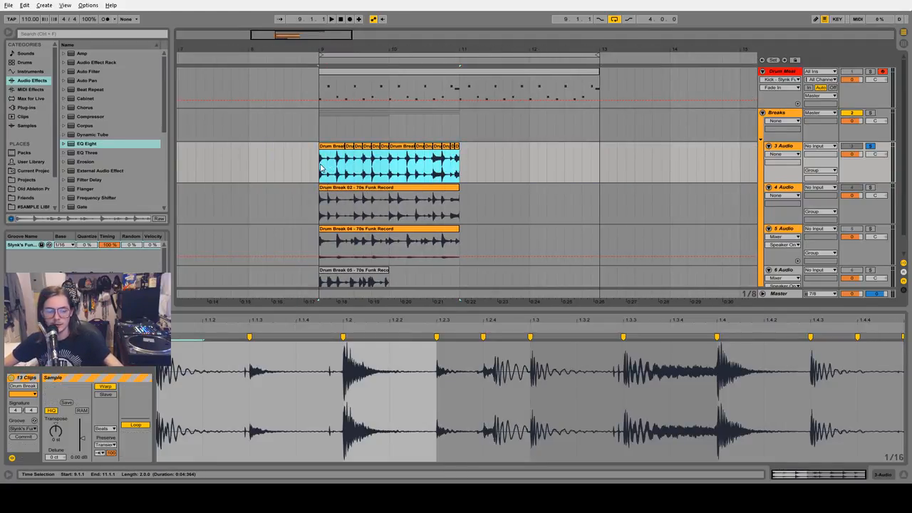
pyautogui.hotkey('ctrl', 'd')
pyautogui.press('space')
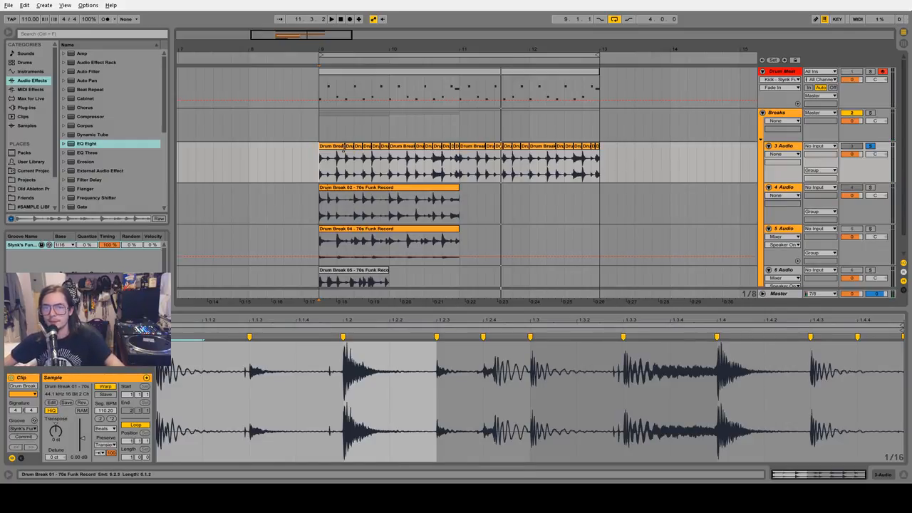
# Shorten the Transient Envelope of the nine Drum Break 01 slices between 9.1.1 and 10.3.3 and listen to the gated result.
pyautogui.click(343, 153)
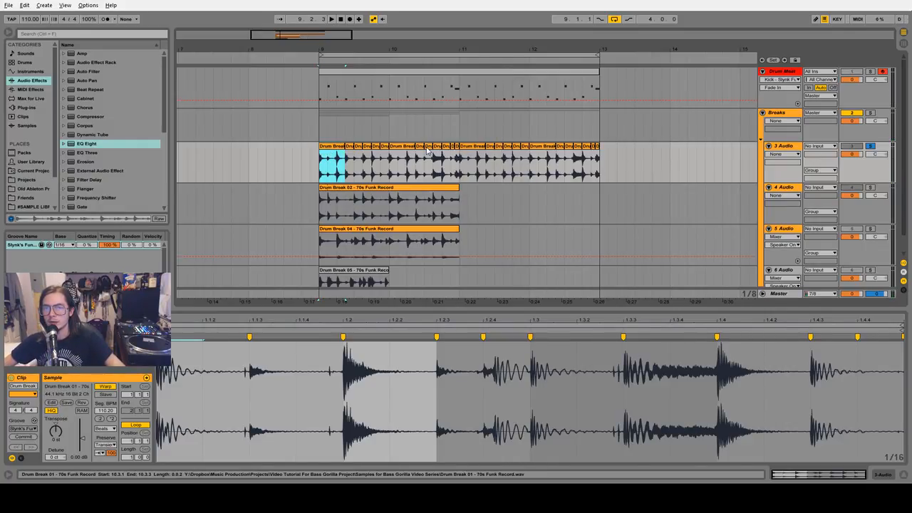
pyautogui.keyDown('shift'); pyautogui.click(427, 149); pyautogui.keyUp('shift')
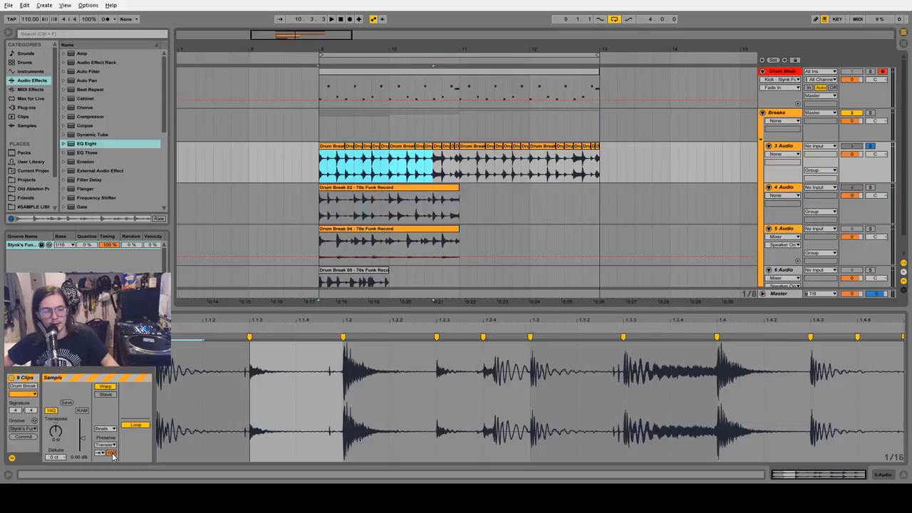
pyautogui.click(9, 475)
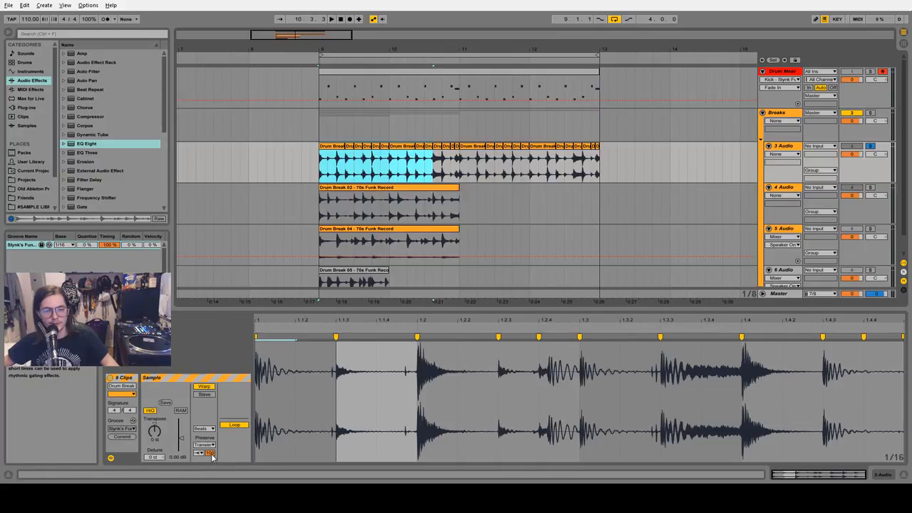
pyautogui.moveTo(198, 308); pyautogui.dragTo(190, 369)
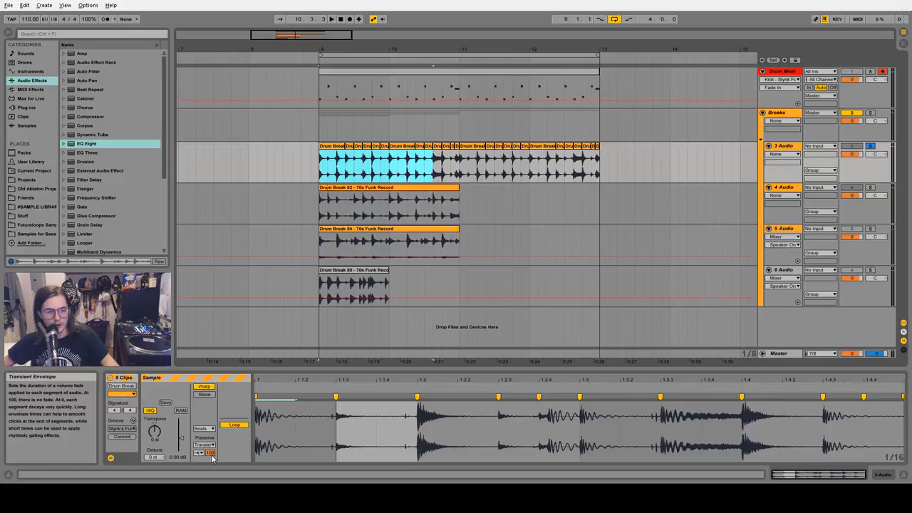
pyautogui.moveTo(211, 455); pyautogui.dragTo(210, 463)
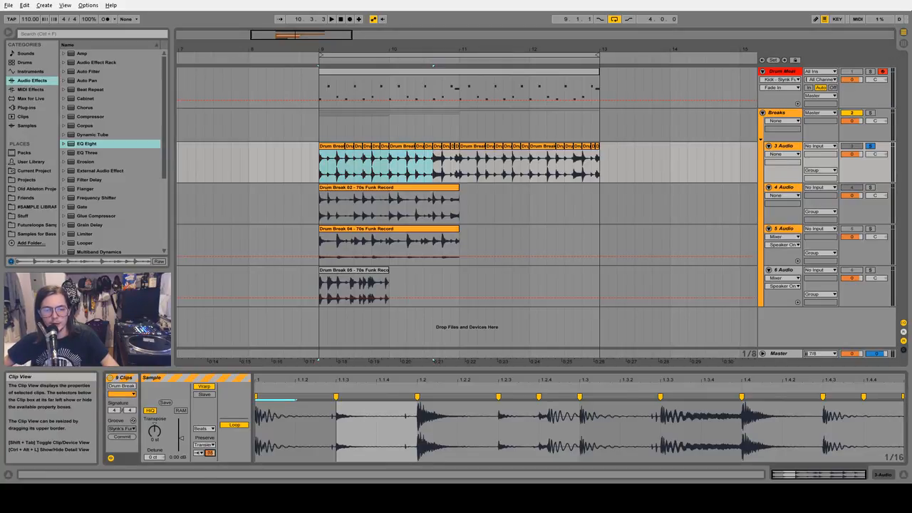
pyautogui.press('space')
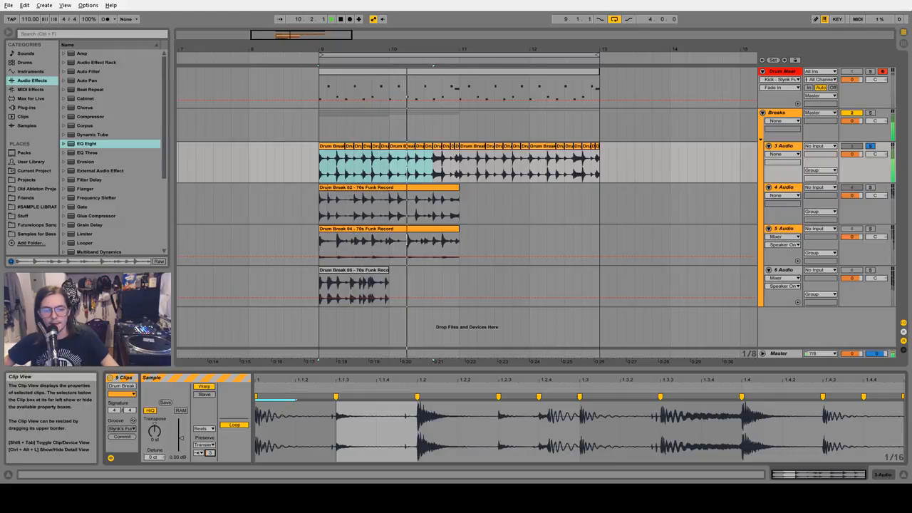
pyautogui.click(9, 476)
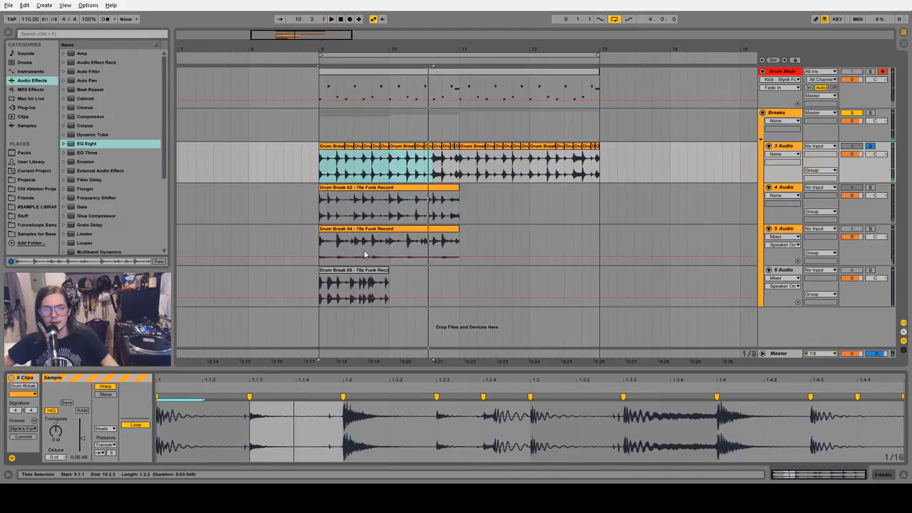
# Shorten the Transient Envelope of all Drum Break 01 slices in bars 9 and 10, play them, and duplicate both bars over bars 11 and 12.
pyautogui.click(335, 147)
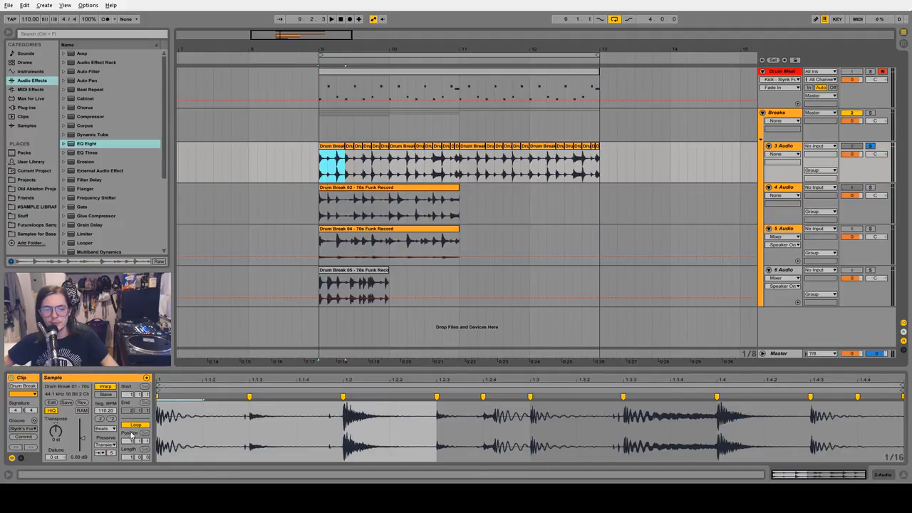
pyautogui.moveTo(110, 453); pyautogui.dragTo(111, 463)
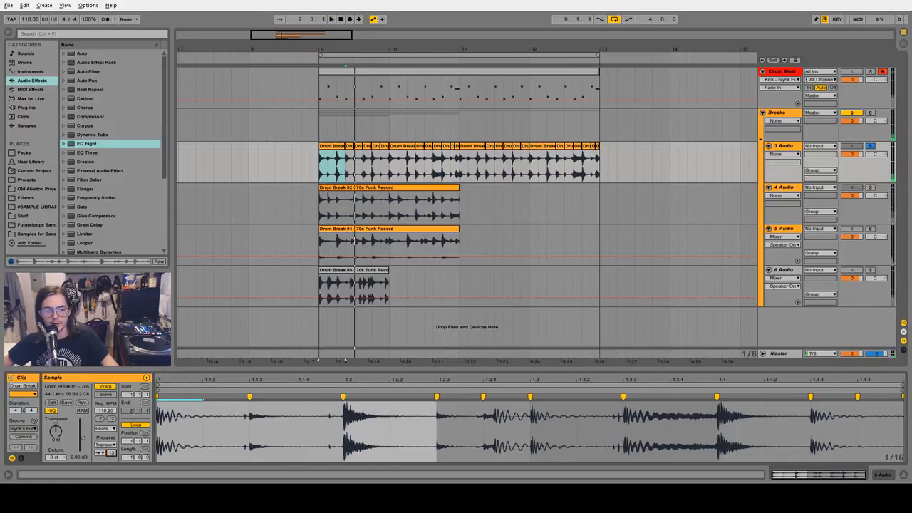
pyautogui.moveTo(322, 161); pyautogui.dragTo(447, 158)
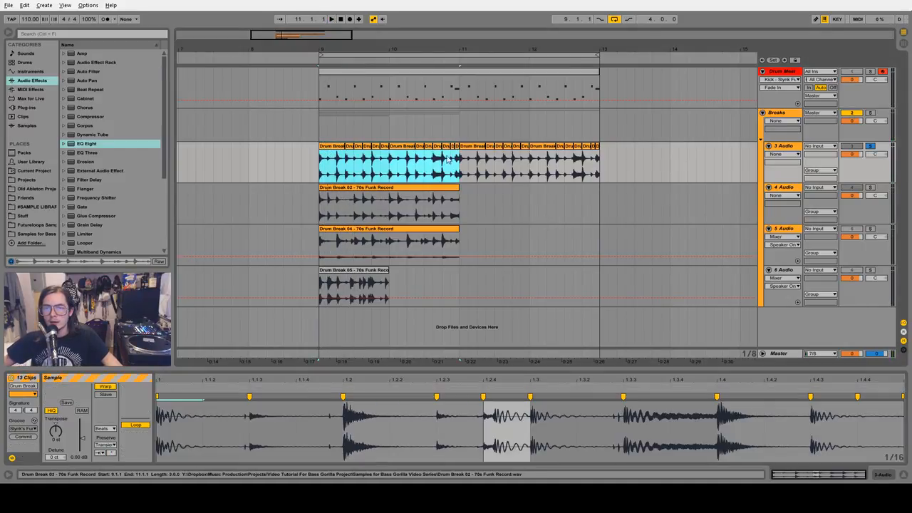
pyautogui.moveTo(112, 453); pyautogui.dragTo(112, 456)
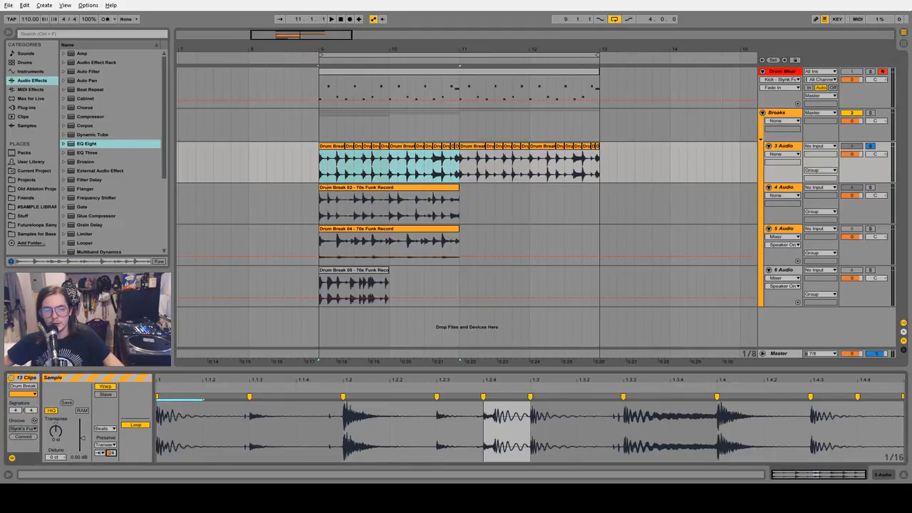
pyautogui.press('space')
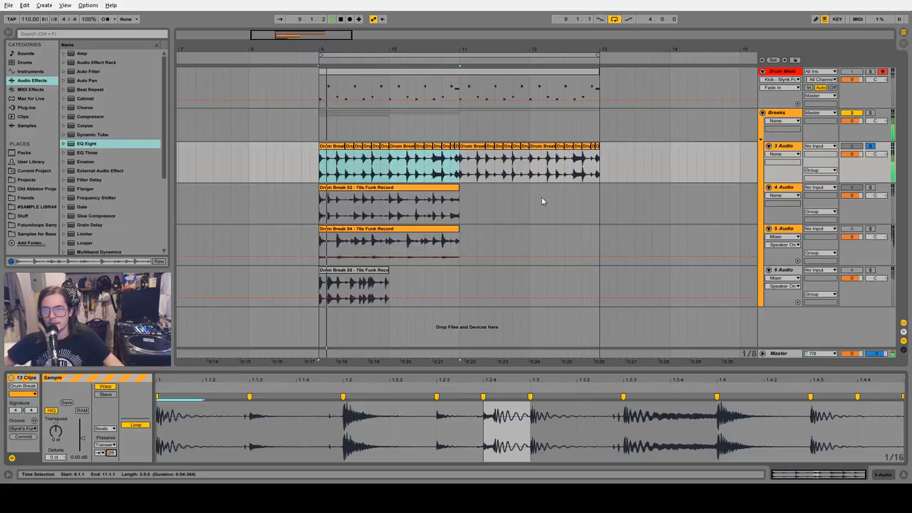
pyautogui.press('space')
pyautogui.moveTo(323, 163); pyautogui.dragTo(458, 162)
pyautogui.hotkey('ctrl', 'd')
# Set the Transient Envelope of the Drum Break 01 slices at 10.3.3 and 12.3.3 to 100 and listen to the result.
pyautogui.click(458, 166)
pyautogui.click(436, 164)
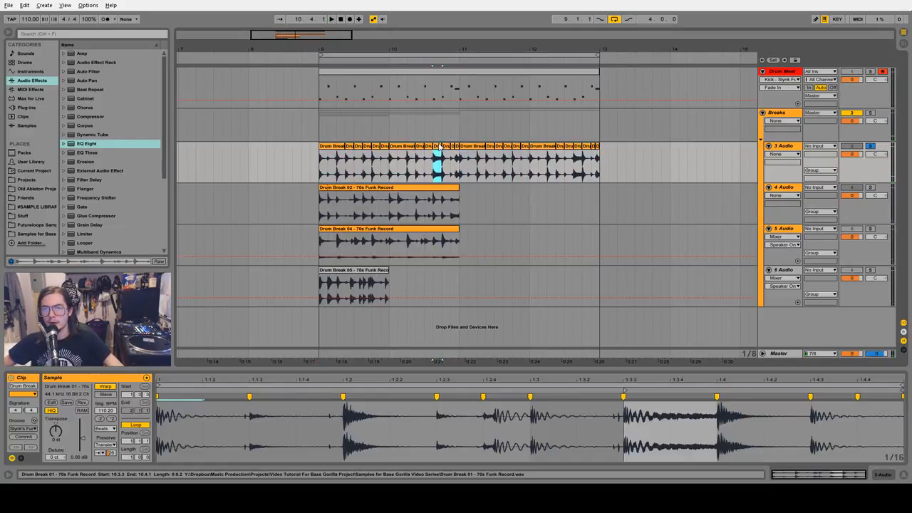
pyautogui.press('space')
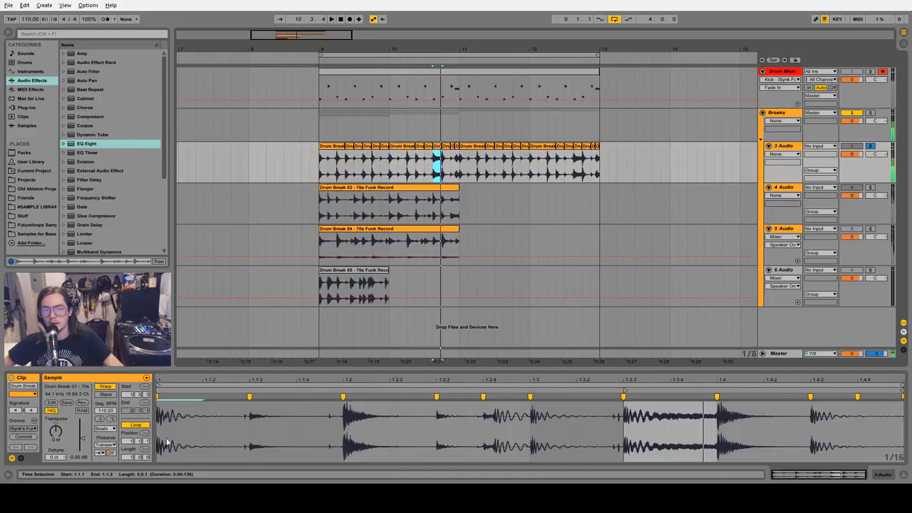
pyautogui.click(111, 453)
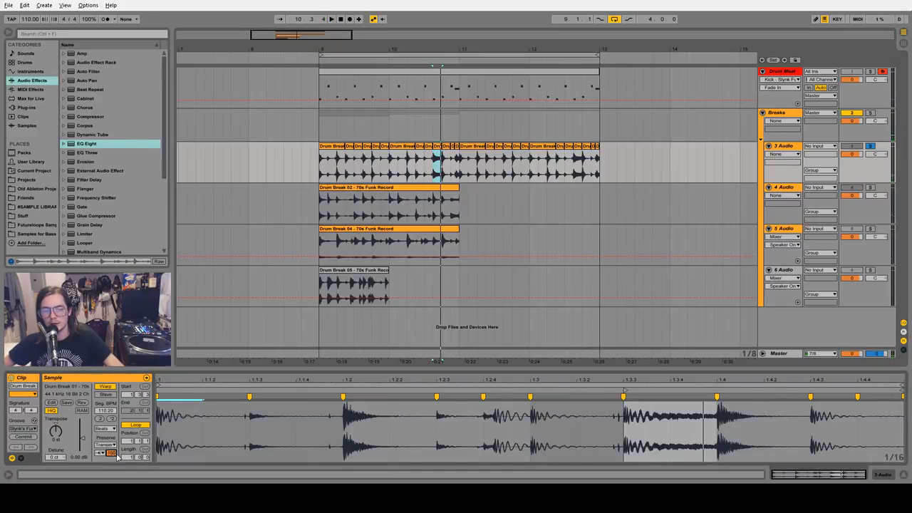
pyautogui.click(576, 162)
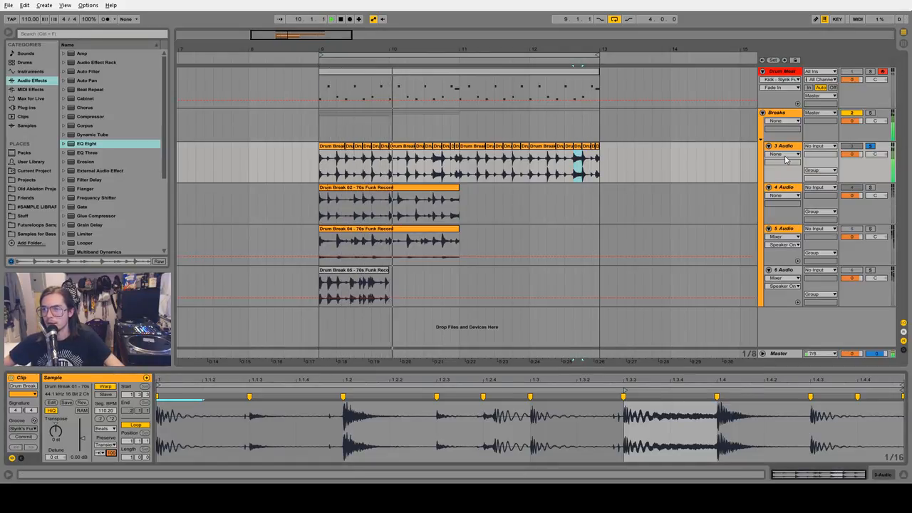
pyautogui.press('space')
# Unsolo 3 Audio, mute 4 Audio, reactivate the MIDI drum track, and play the sliced break with the drums from 9.1.1.
pyautogui.click(870, 147)
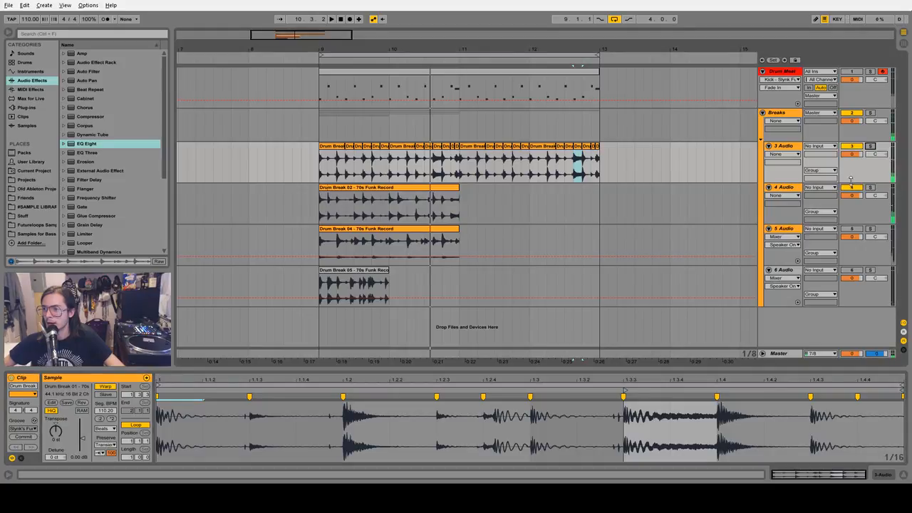
pyautogui.click(853, 188)
pyautogui.click(851, 72)
pyautogui.press('space')
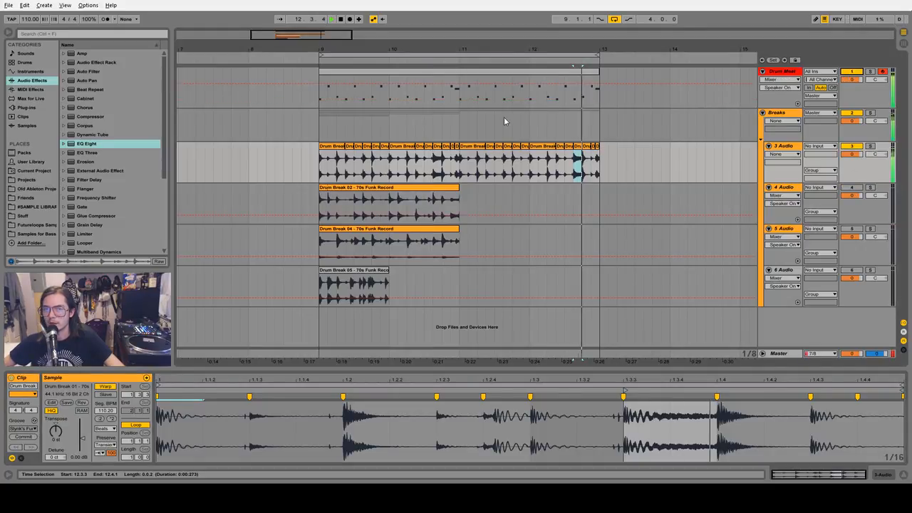
pyautogui.press('space')
pyautogui.click(322, 165)
pyautogui.press('space')
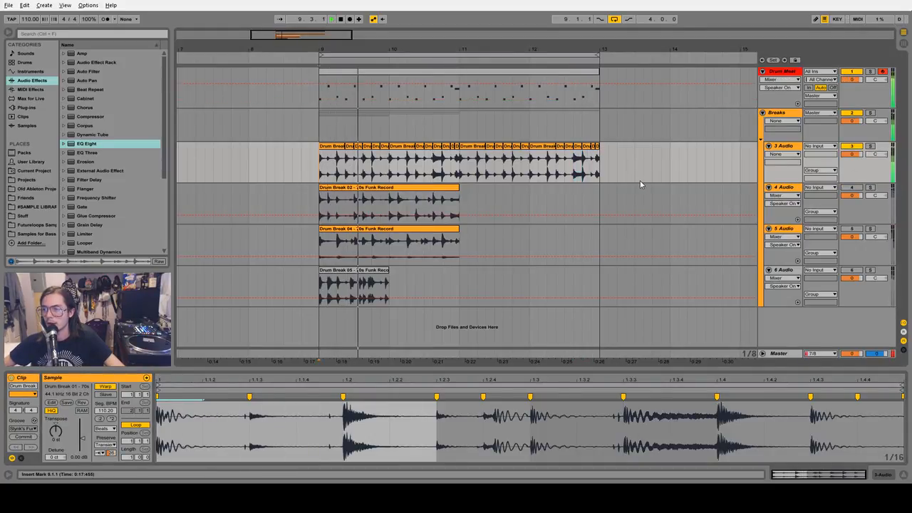
pyautogui.click(624, 166)
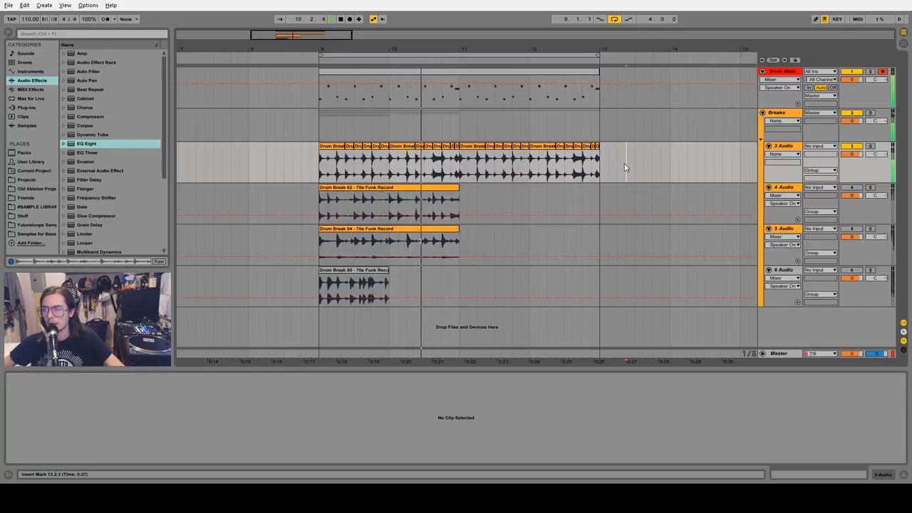
pyautogui.click(761, 354)
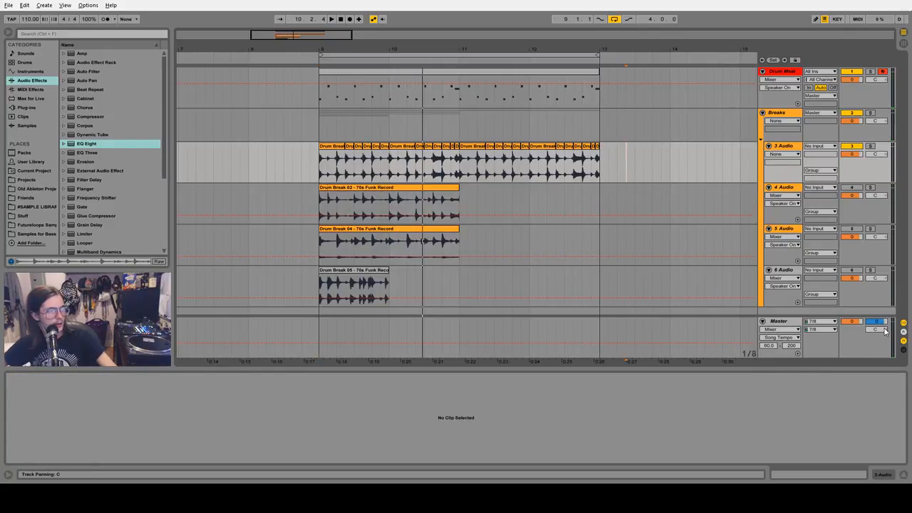
pyautogui.click(762, 321)
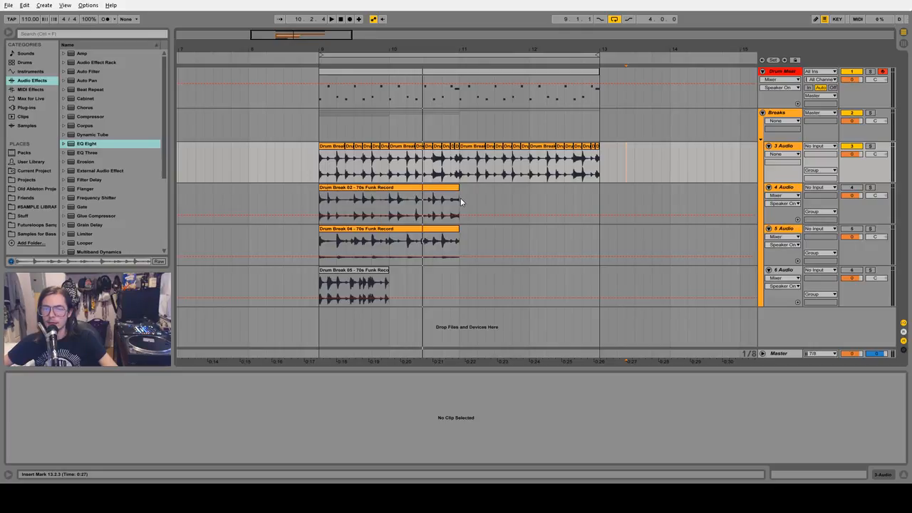
# Select all Drum Break 01 slices on 3 Audio from 9.1.1 to 13.1.1.
pyautogui.click(322, 167)
pyautogui.moveTo(323, 167); pyautogui.dragTo(603, 171)
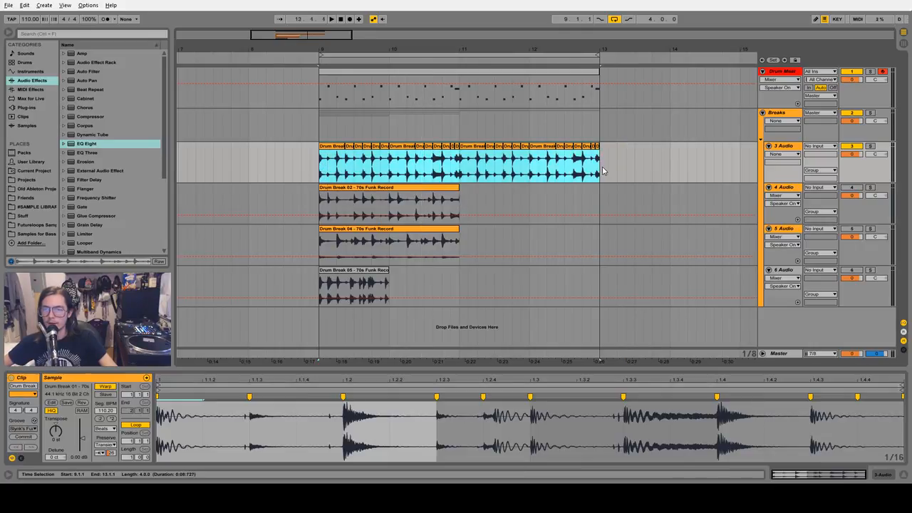